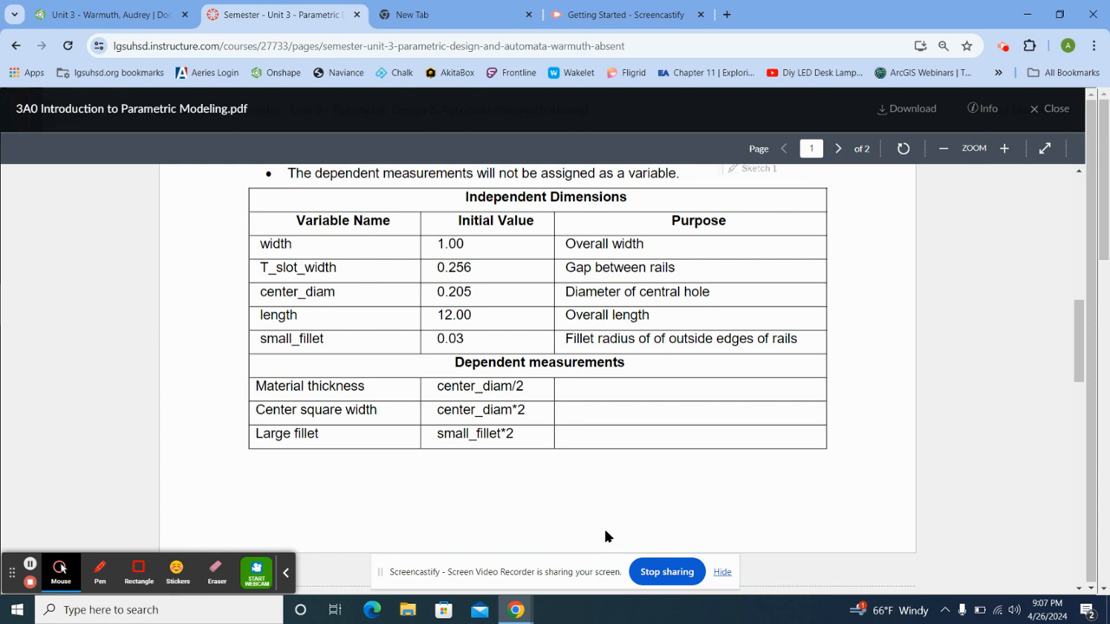
# Review the variable instructions and the tables of independent dimensions and dependent measurements in the activity PDF
pyautogui.scroll(3, 606, 536)
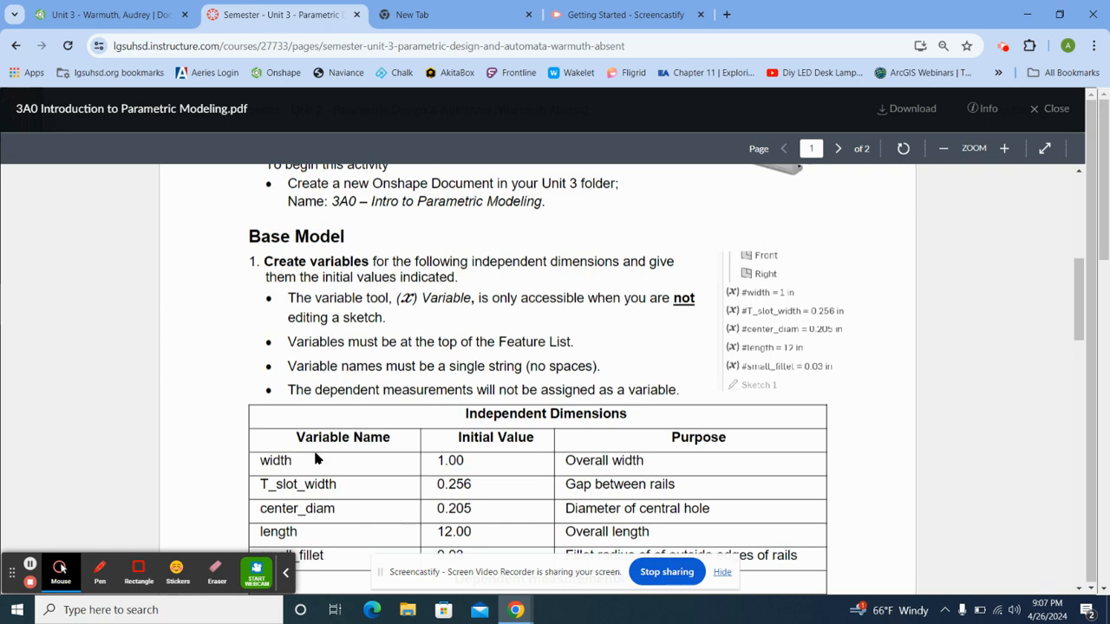
pyautogui.scroll(-1, 353, 438)
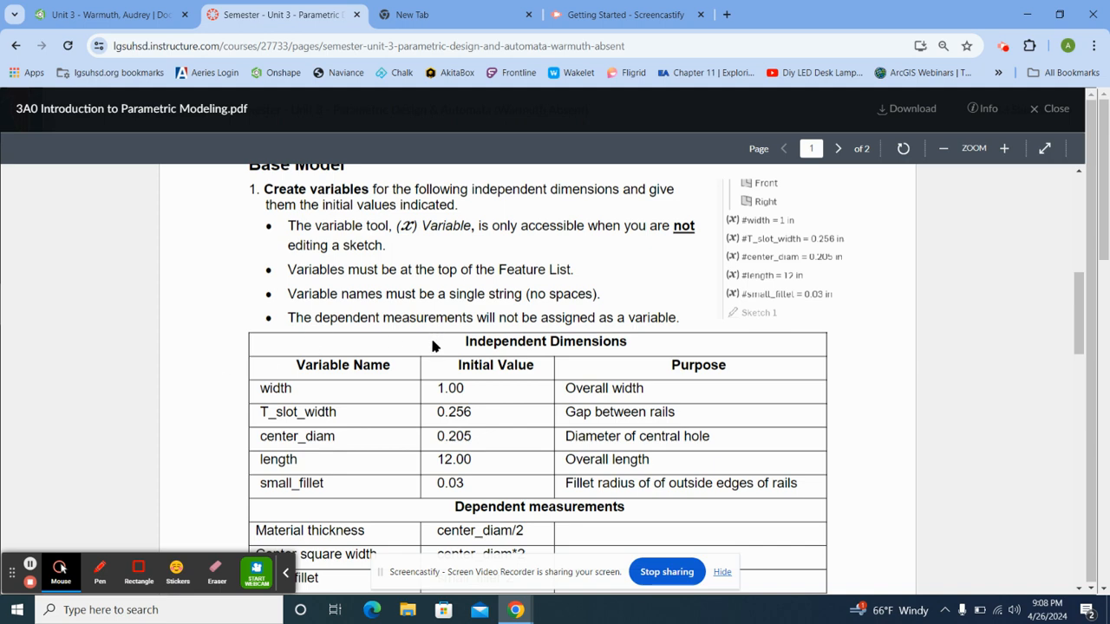
pyautogui.scroll(-3, 410, 509)
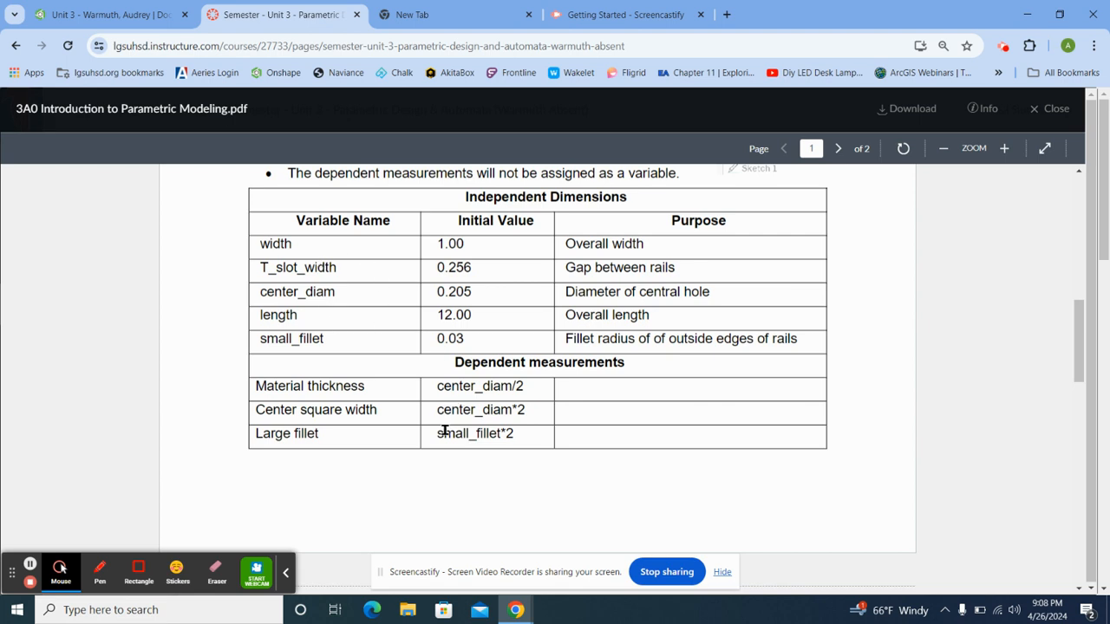
pyautogui.scroll(2, 482, 449)
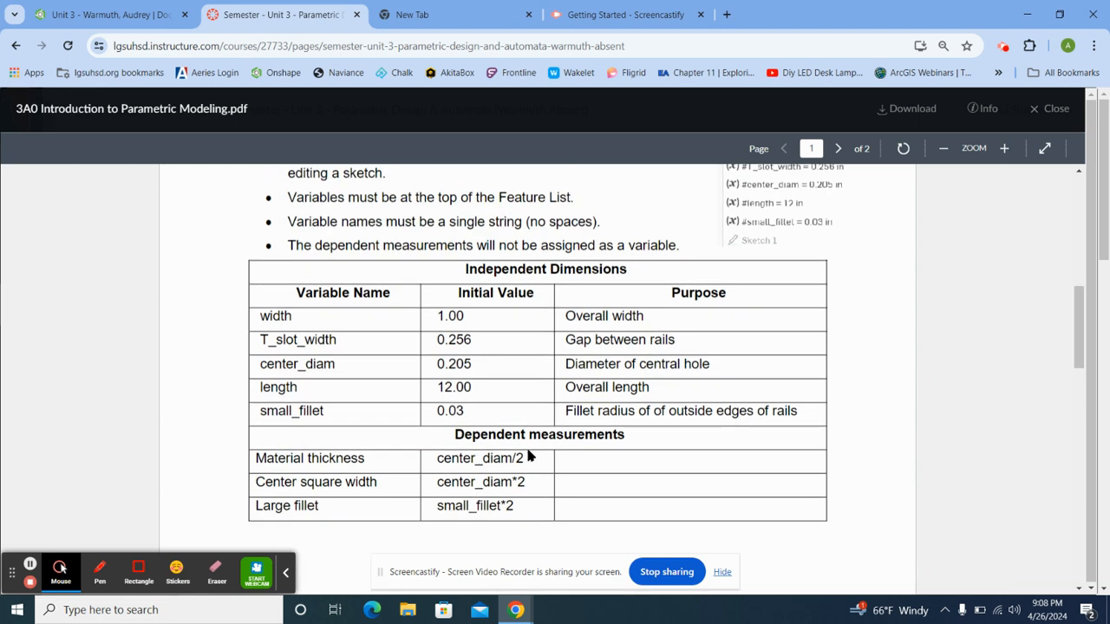
pyautogui.scroll(2, 526, 449)
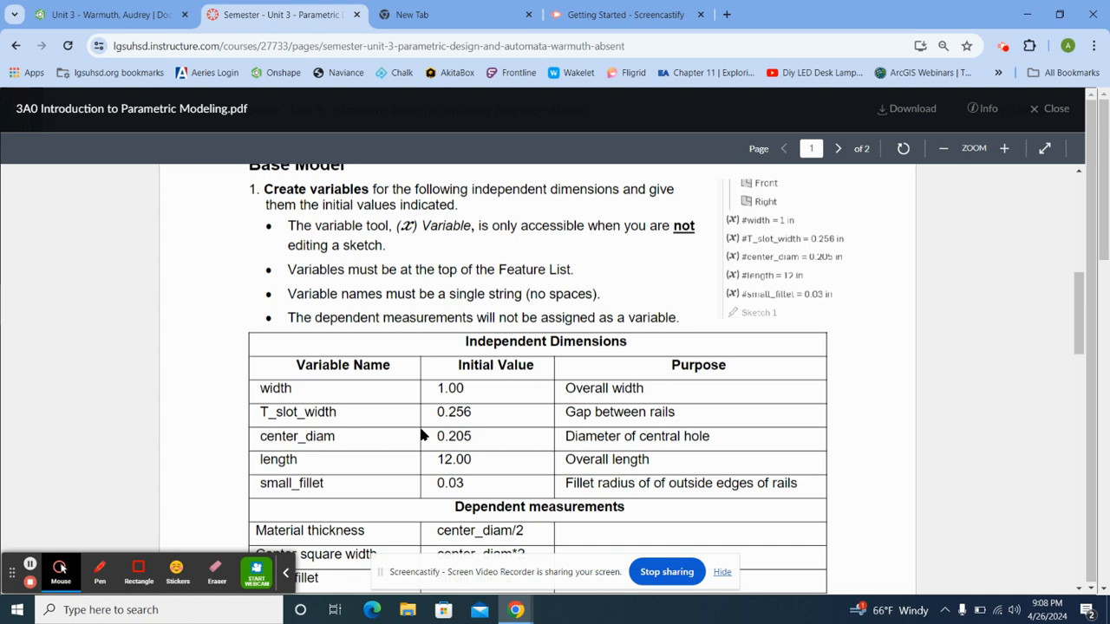
# Switch to Onshape and create a document named "3A0 Intro to Parametric Modeling" in the Unit 3 folder
pyautogui.click(117, 15)
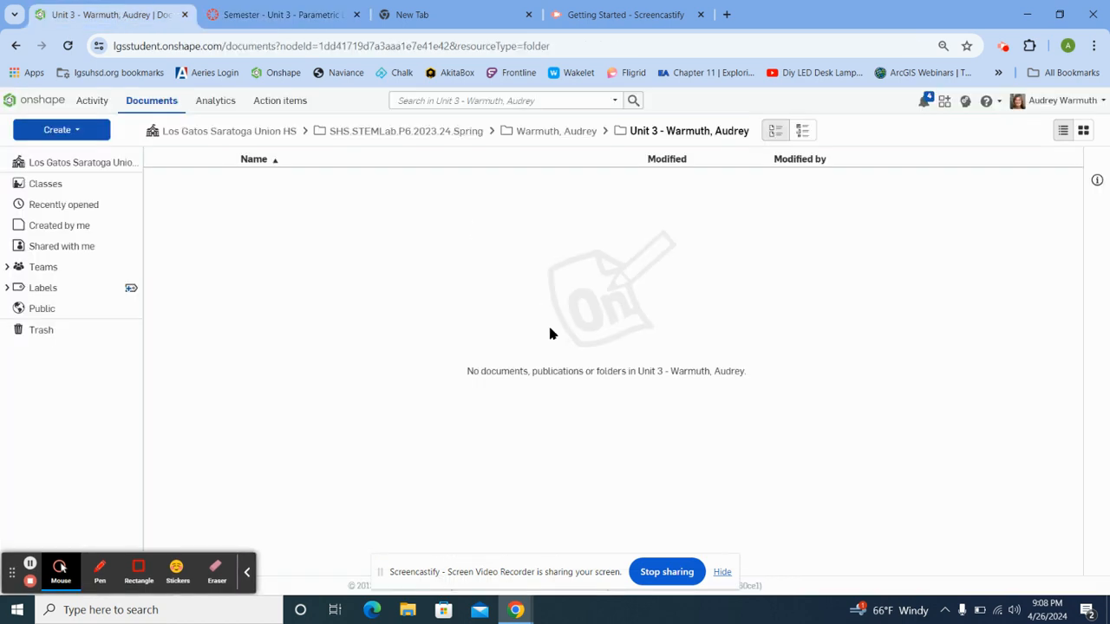
pyautogui.click(56, 132)
pyautogui.click(62, 154)
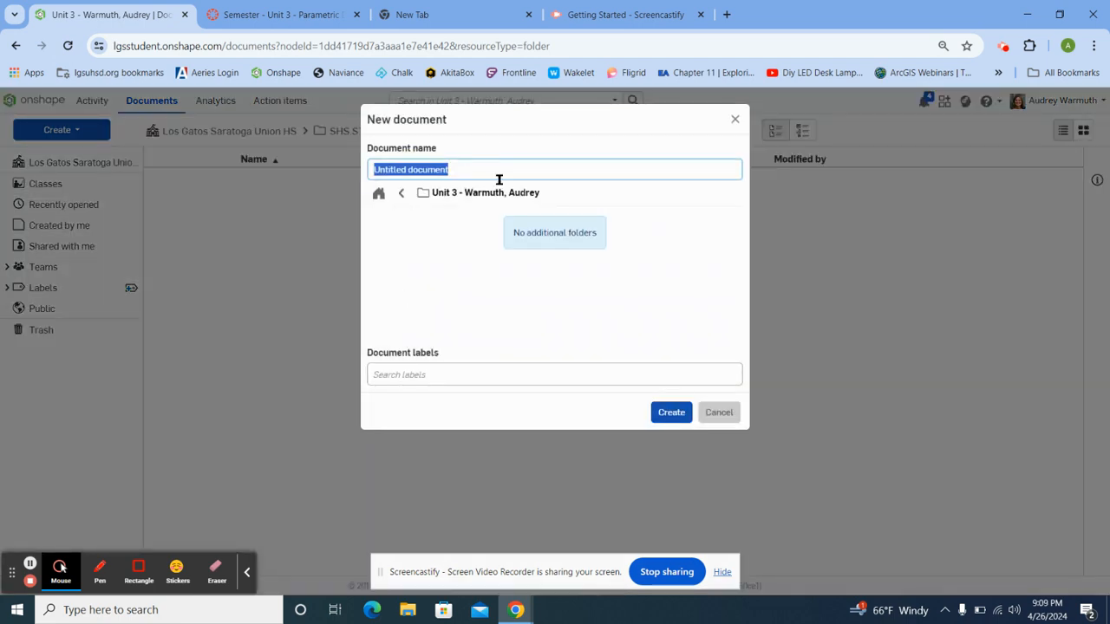
pyautogui.write('3A')
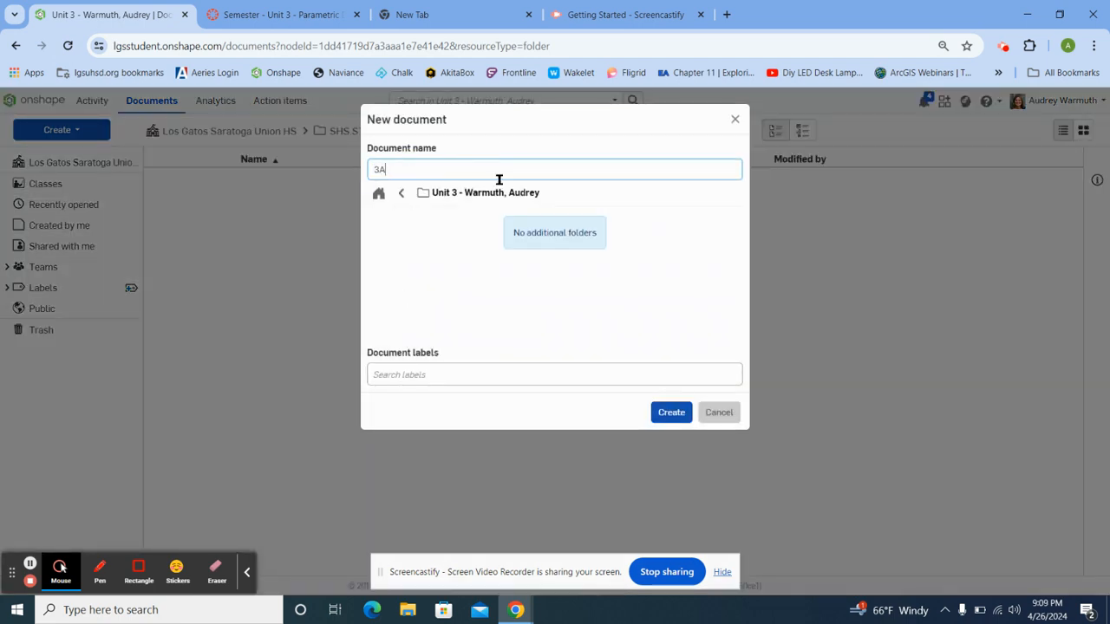
pyautogui.write('0')
pyautogui.write(' Intro to Pa')
pyautogui.write('ramteri')
pyautogui.press('BackSpace')
pyautogui.press('BackSpace')
pyautogui.press('BackSpace')
pyautogui.press('BackSpace')
pyautogui.write('etric Modeling')
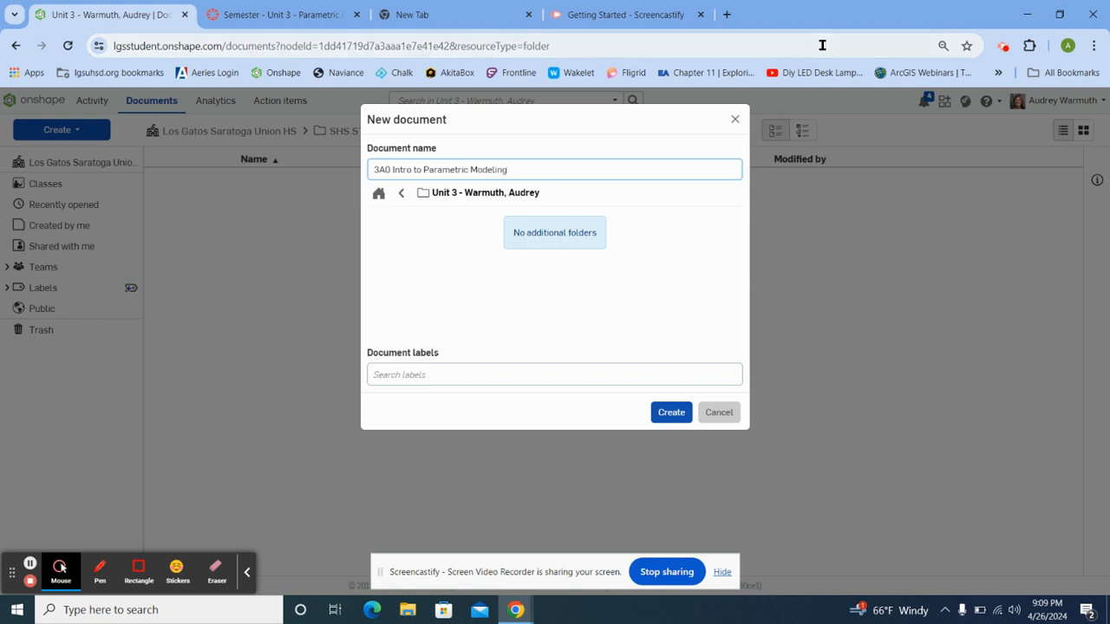
pyautogui.click(682, 411)
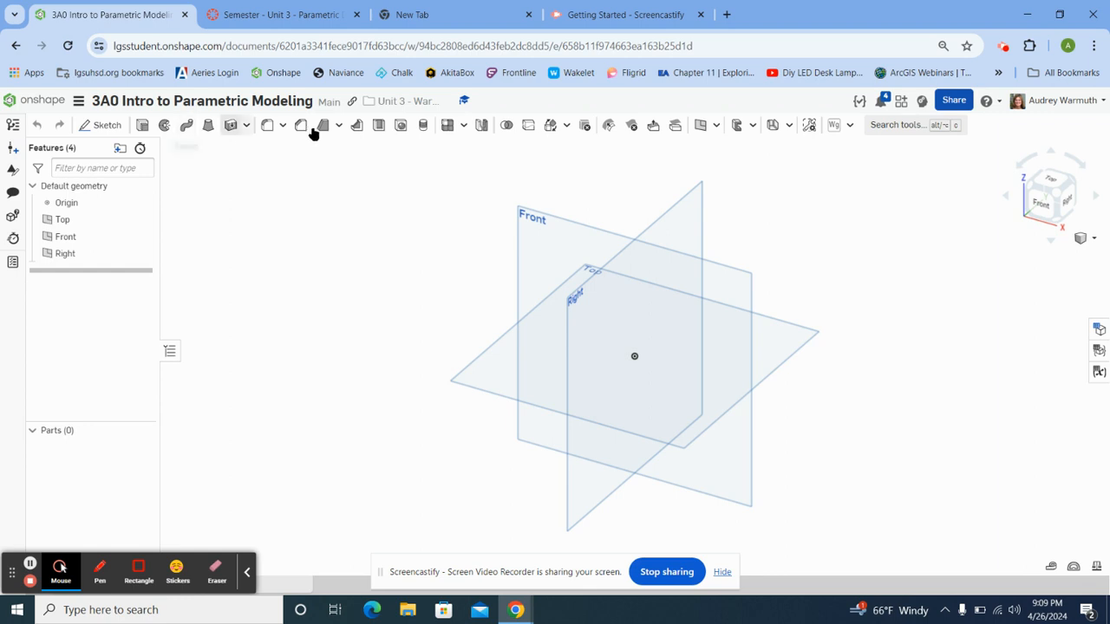
# Add a length variable named width with a value of 1 in to the feature list
pyautogui.click(715, 127)
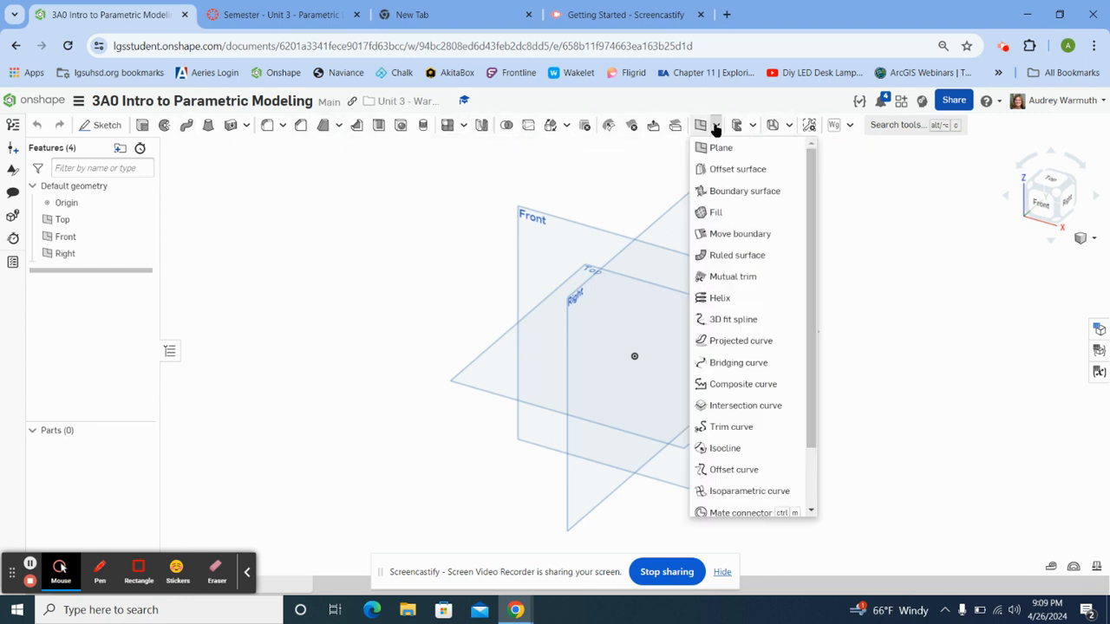
pyautogui.moveTo(806, 327); pyautogui.dragTo(807, 442)
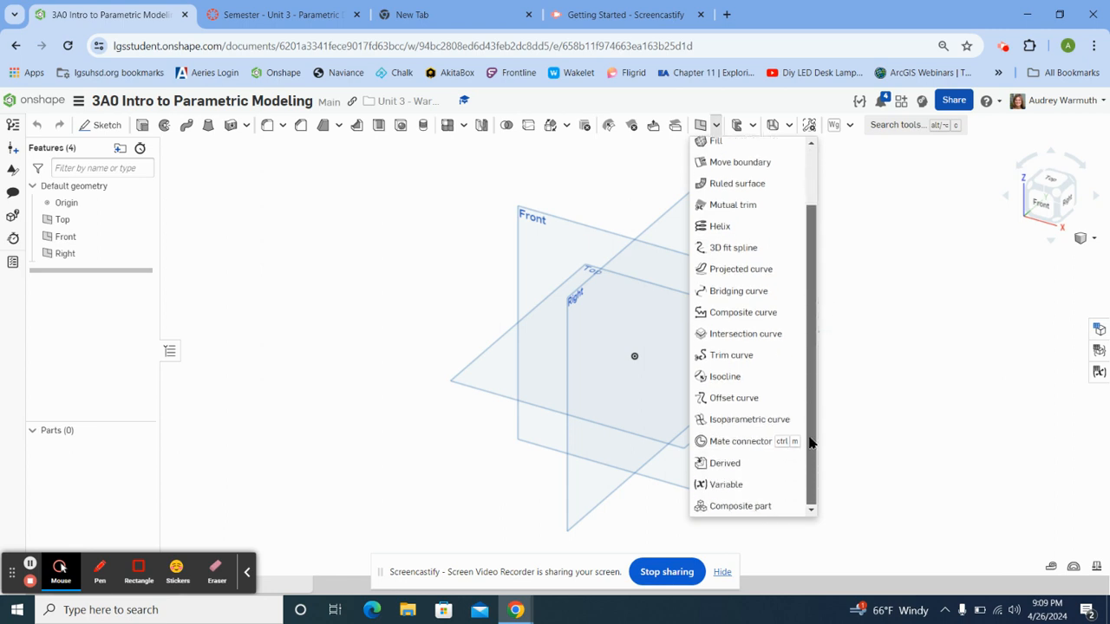
pyautogui.click(725, 484)
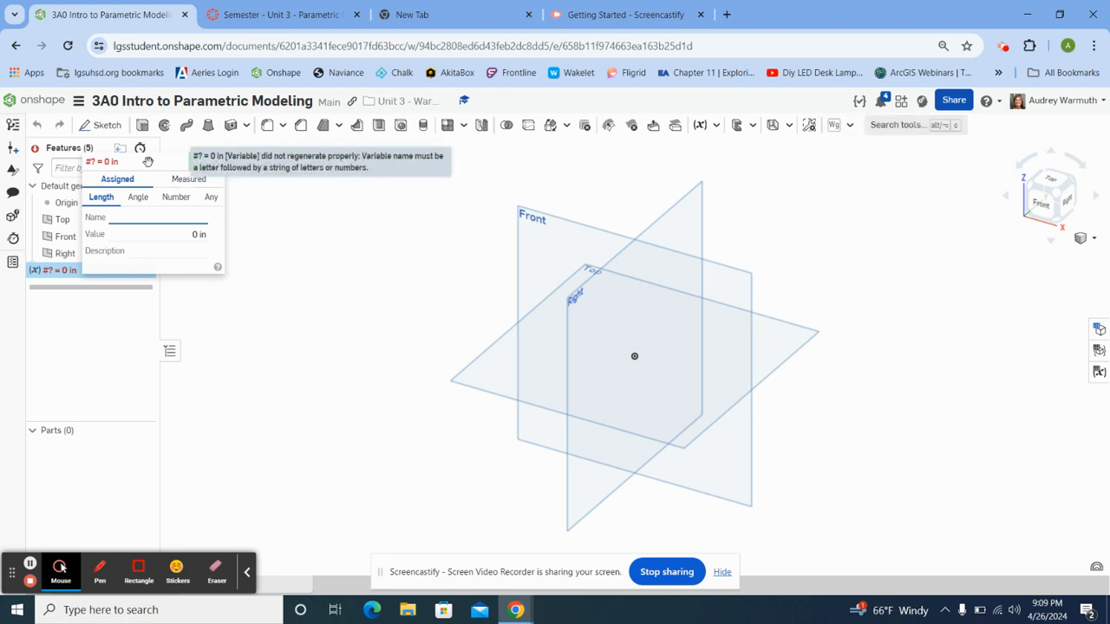
pyautogui.moveTo(147, 163); pyautogui.dragTo(331, 174)
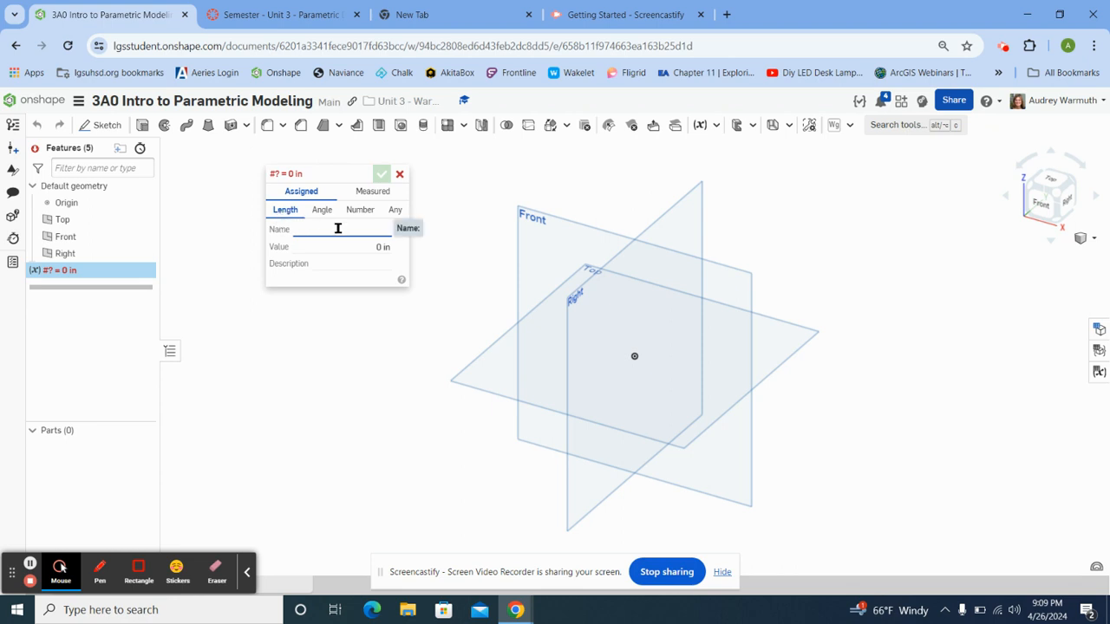
pyautogui.write('width')
pyautogui.press('Tab')
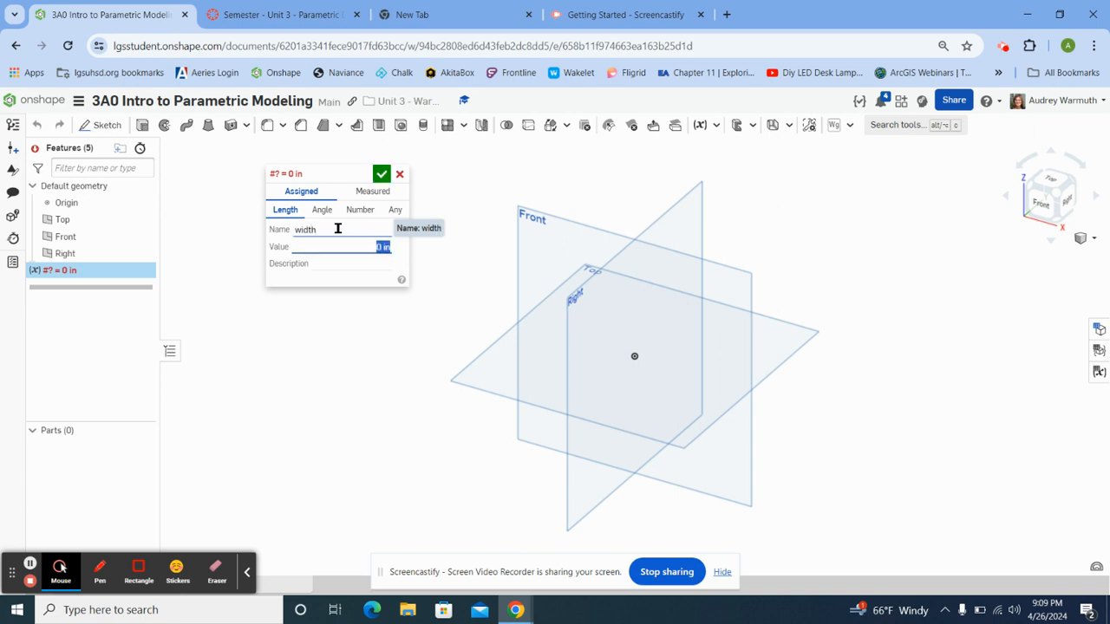
pyautogui.press('BackSpace')
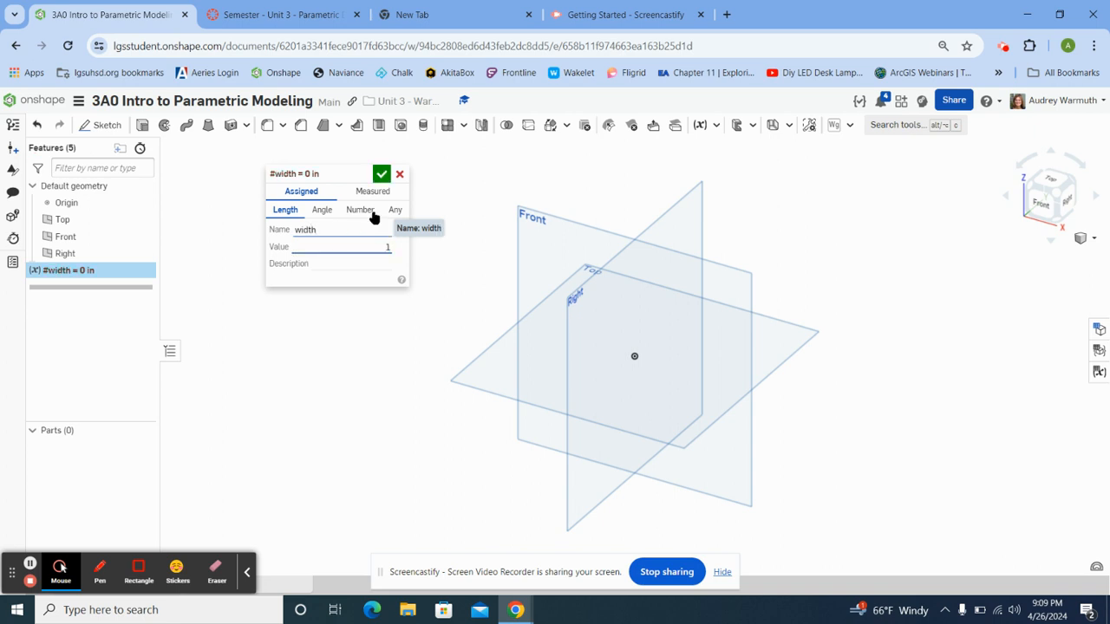
pyautogui.click(381, 174)
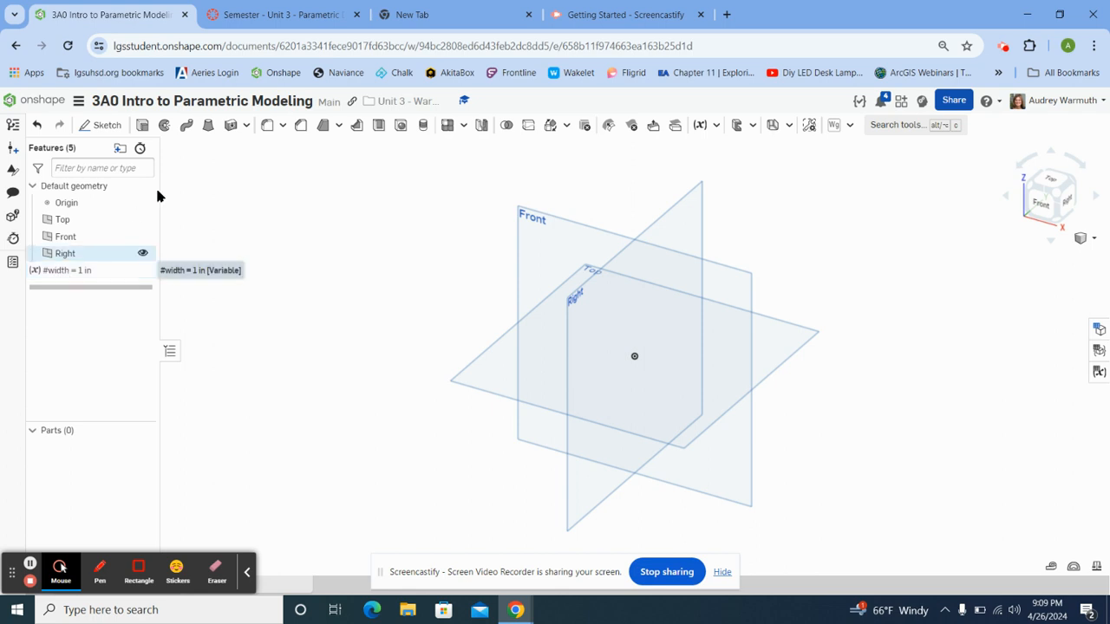
# Add a length variable named T_slot_width, checking the activity PDF for its value, and set it to 0.256 in
pyautogui.click(700, 125)
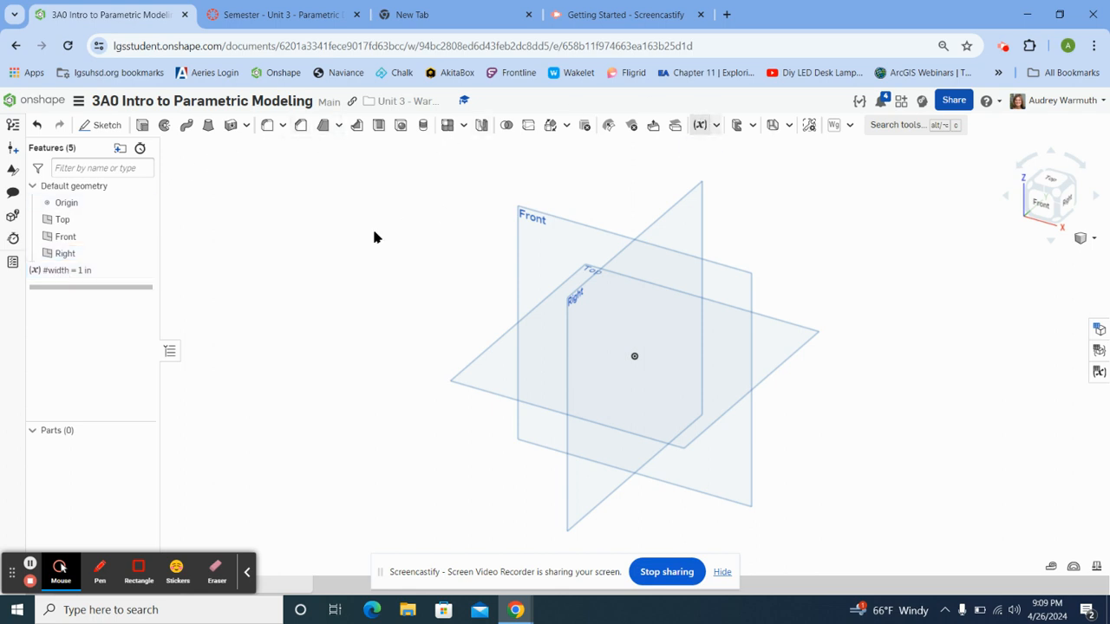
pyautogui.write('T_')
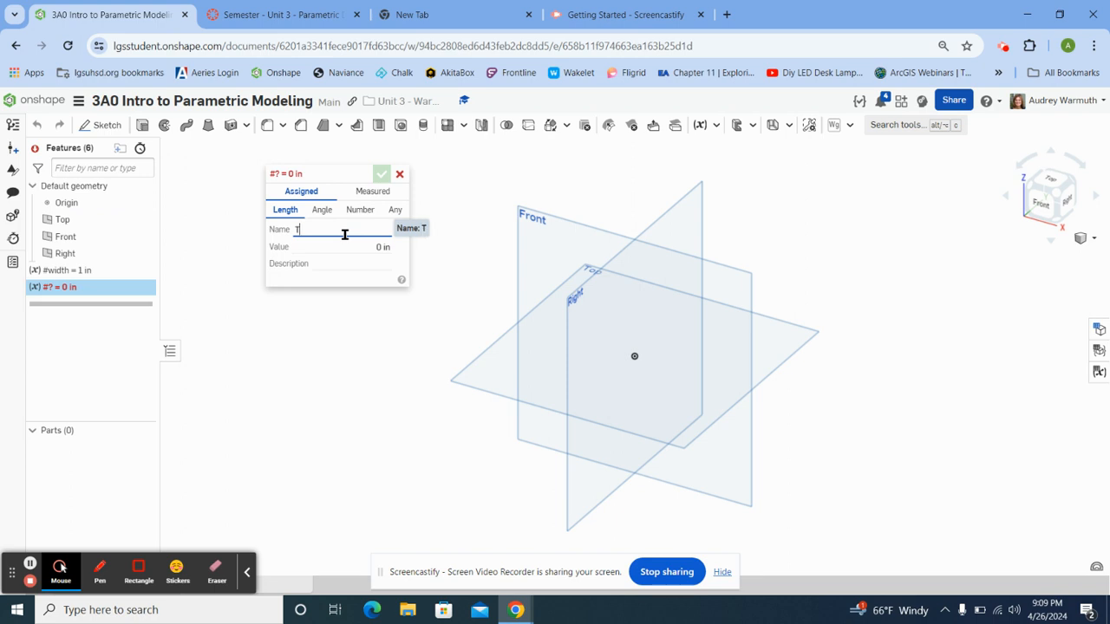
pyautogui.write('slot_width')
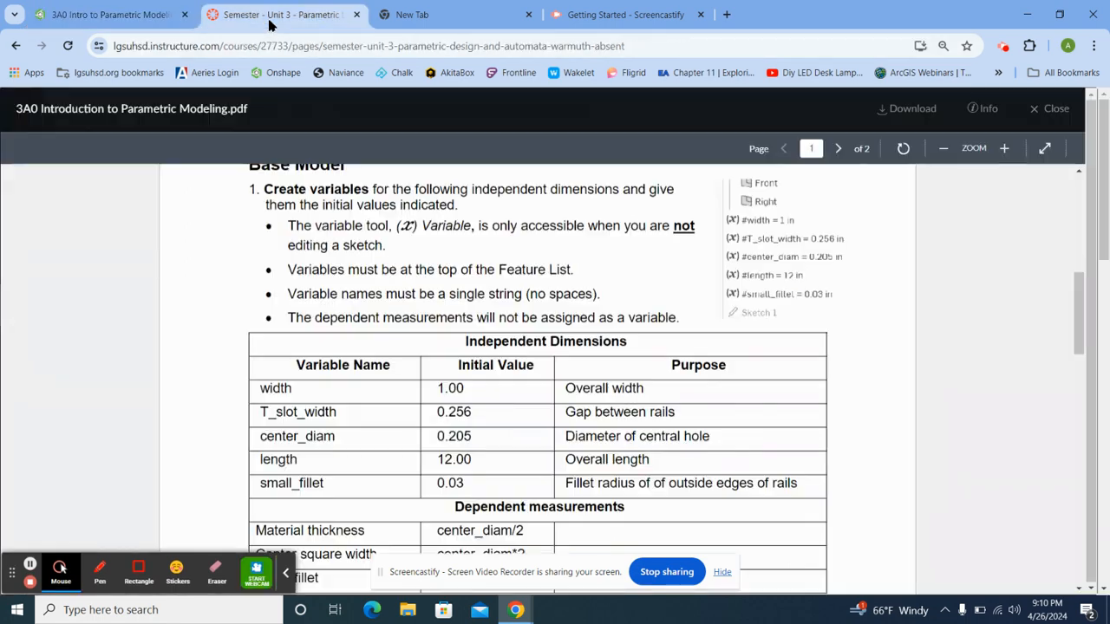
pyautogui.click(270, 25)
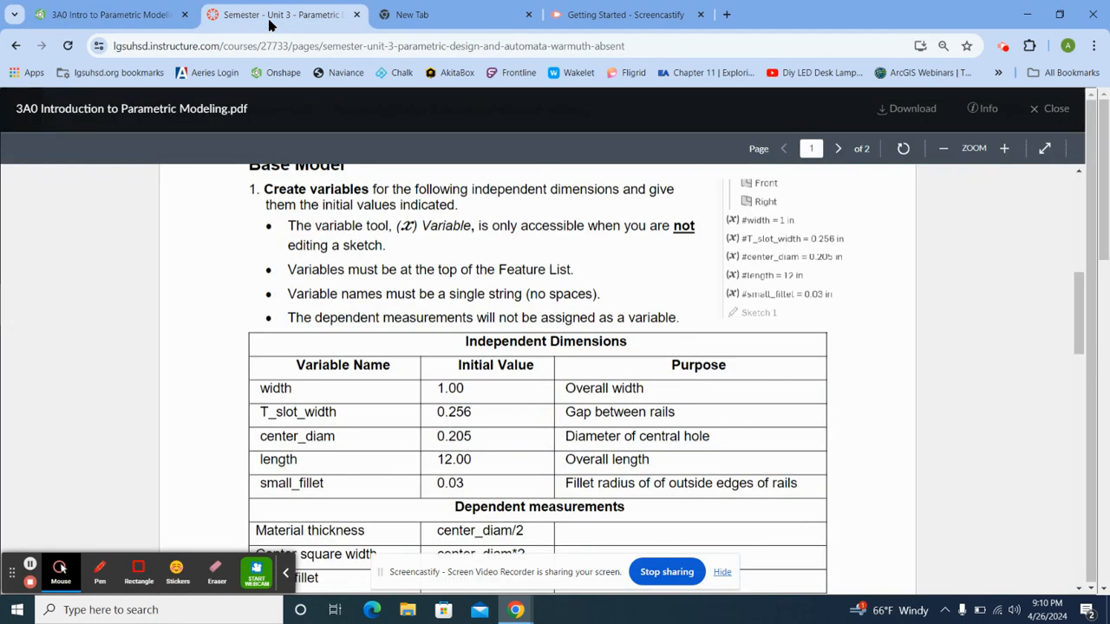
pyautogui.click(130, 23)
pyautogui.click(383, 248)
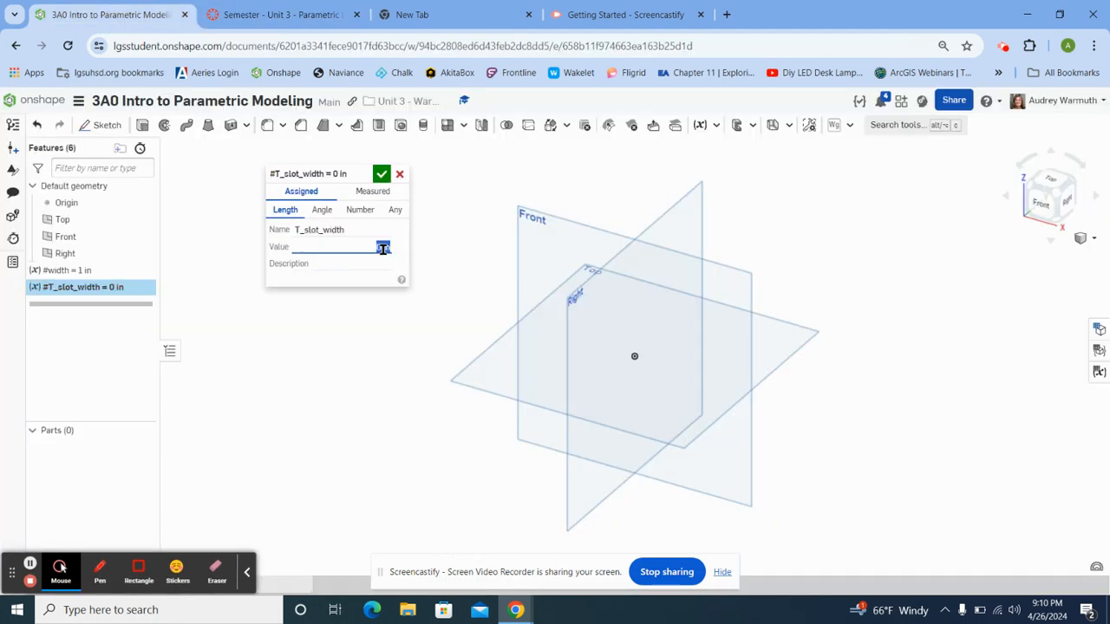
pyautogui.press('BackSpace')
pyautogui.write('0.256')
pyautogui.click(382, 173)
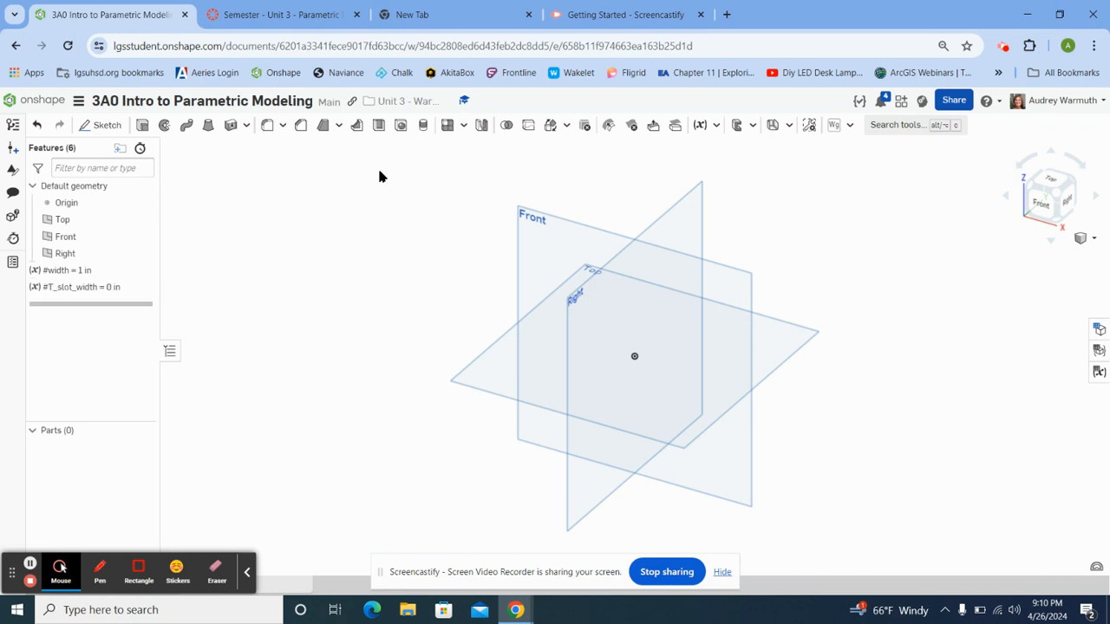
# Look up the next variable in the activity PDF and add it as center_diam with a length of 0.205 in
pyautogui.click(700, 128)
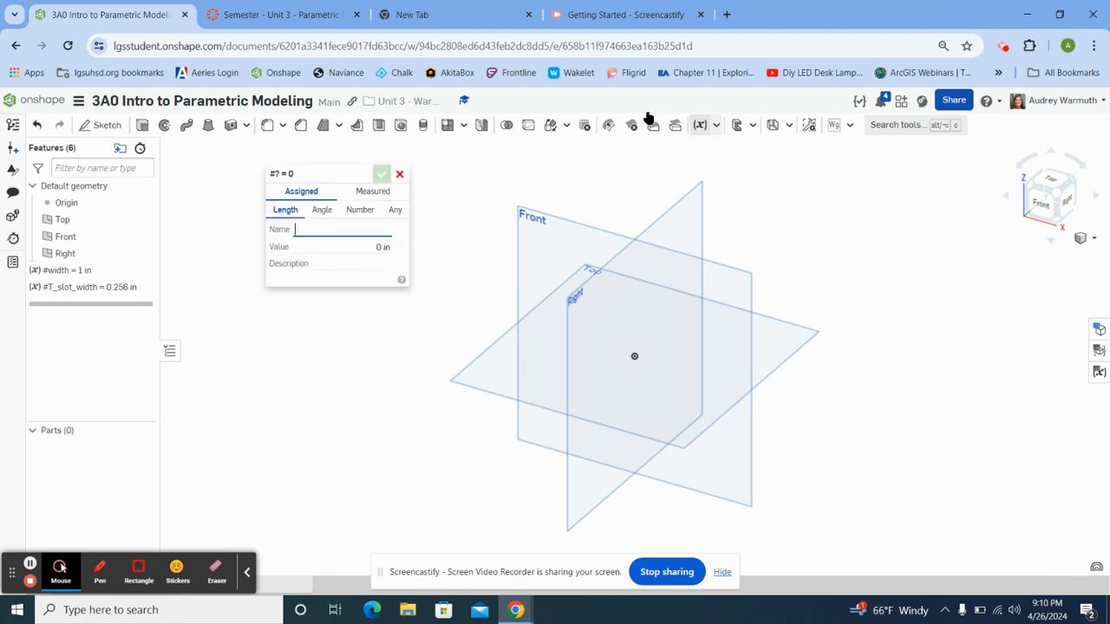
pyautogui.click(314, 17)
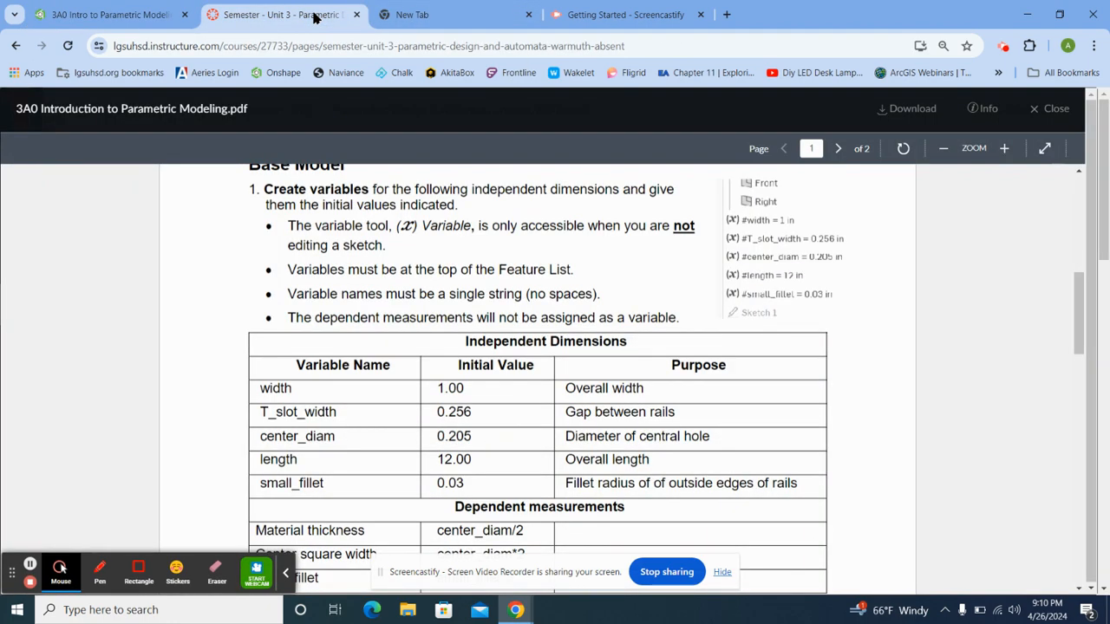
pyautogui.click(193, 19)
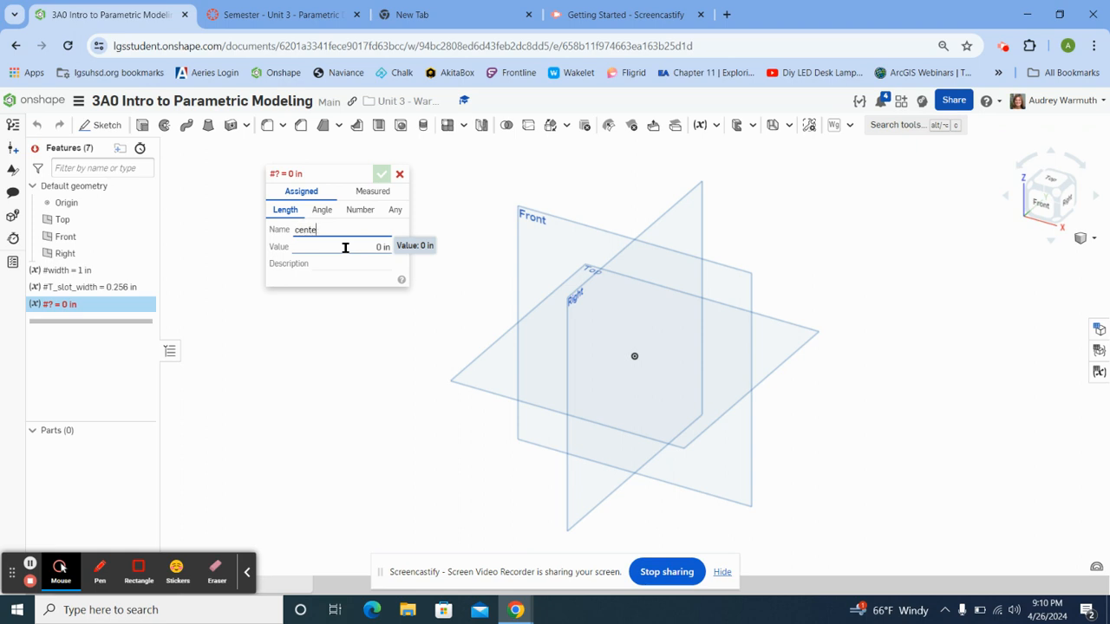
pyautogui.write('center_diam')
pyautogui.press('Tab')
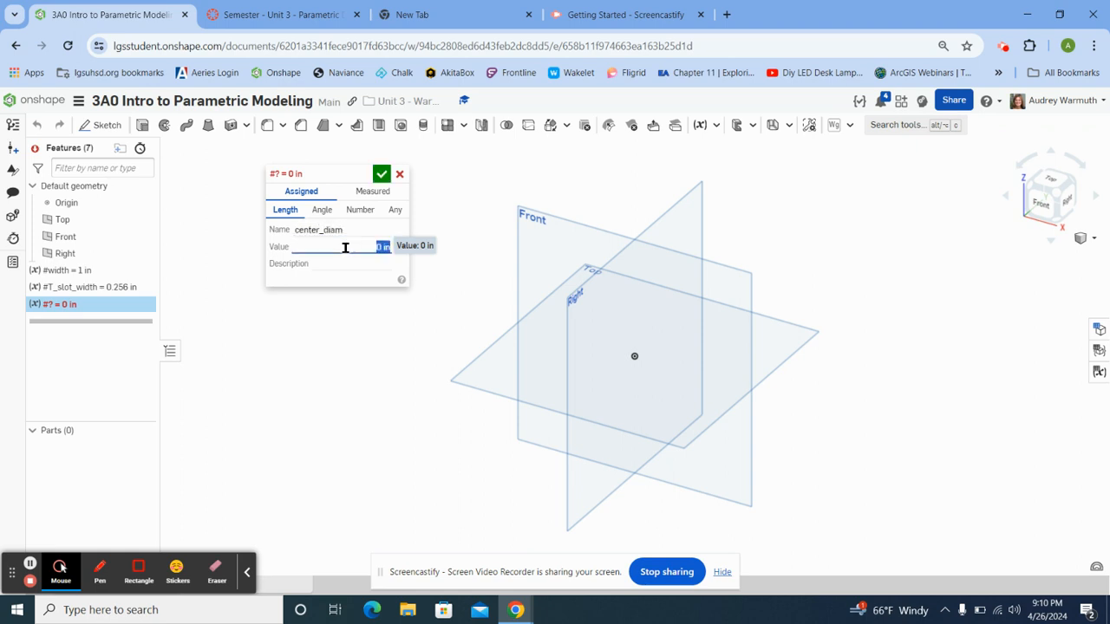
pyautogui.write('0.205')
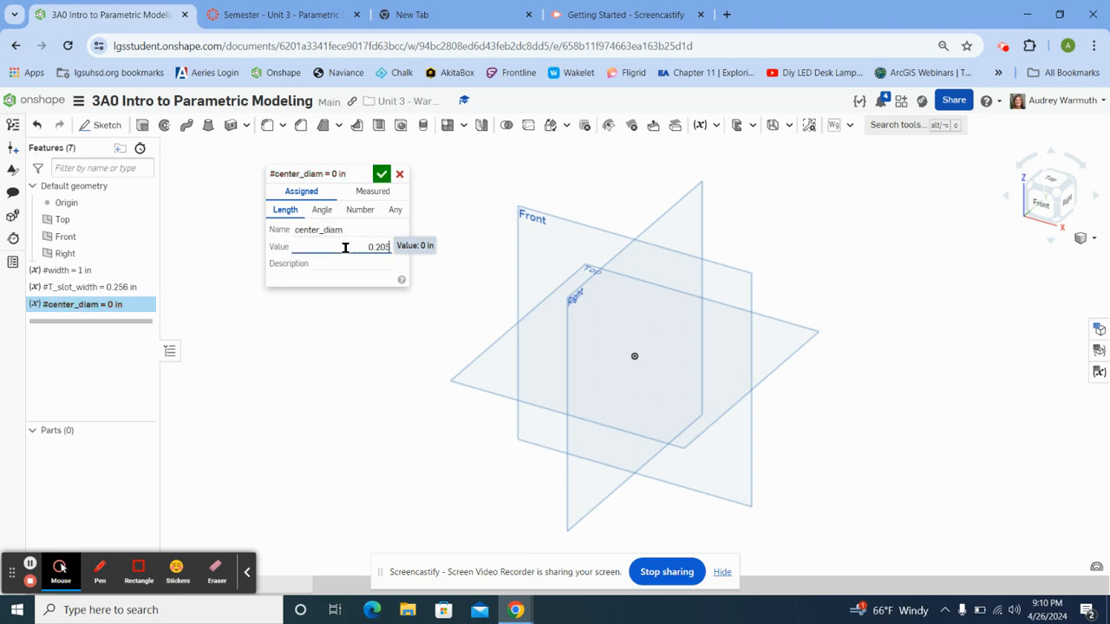
pyautogui.click(379, 175)
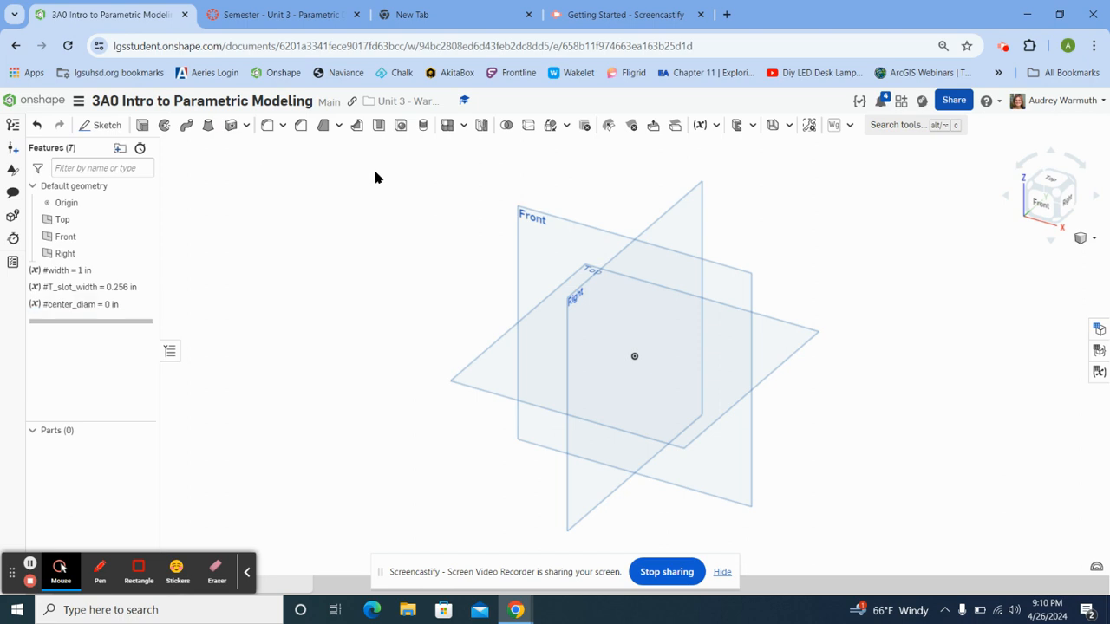
# Consult the activity PDF's dimension table and add a length variable named length with a value of 12 in
pyautogui.click(699, 127)
pyautogui.click(303, 17)
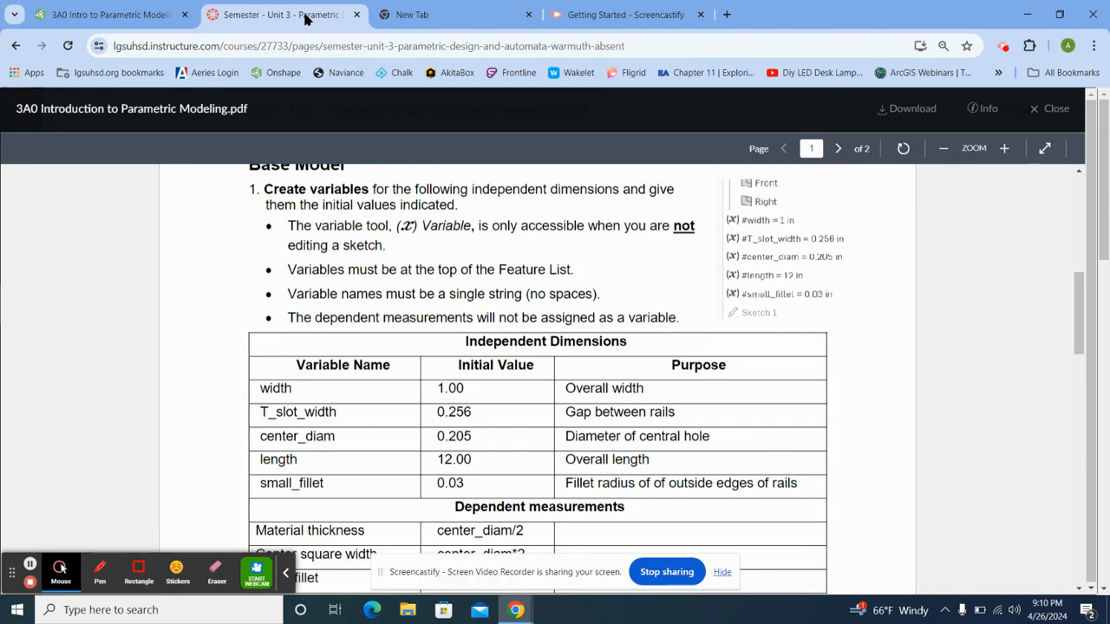
pyautogui.click(165, 16)
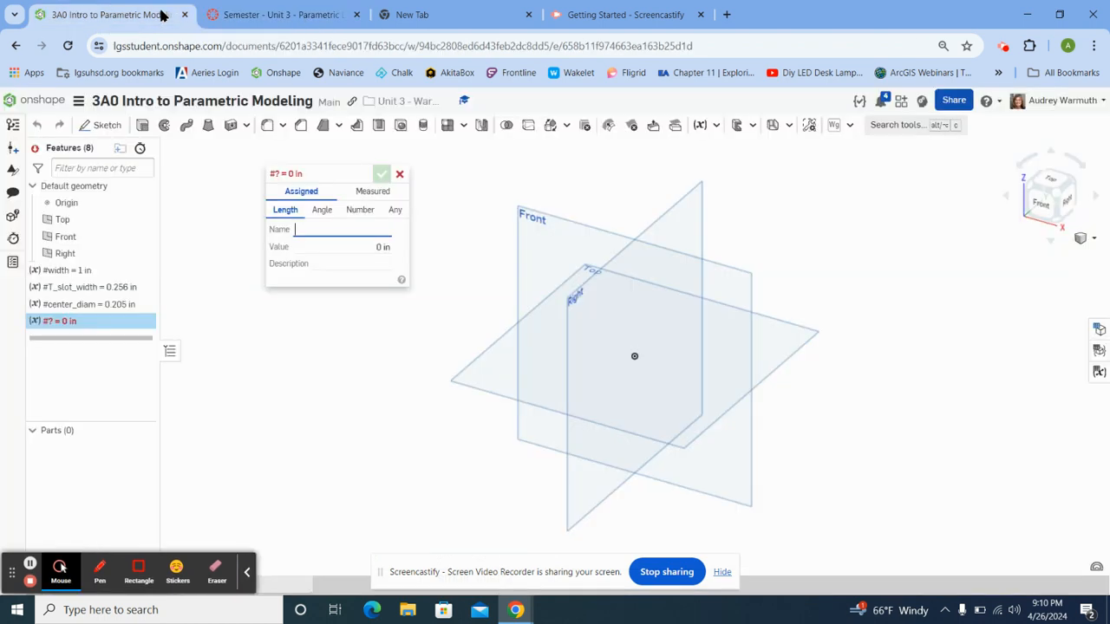
pyautogui.write('length')
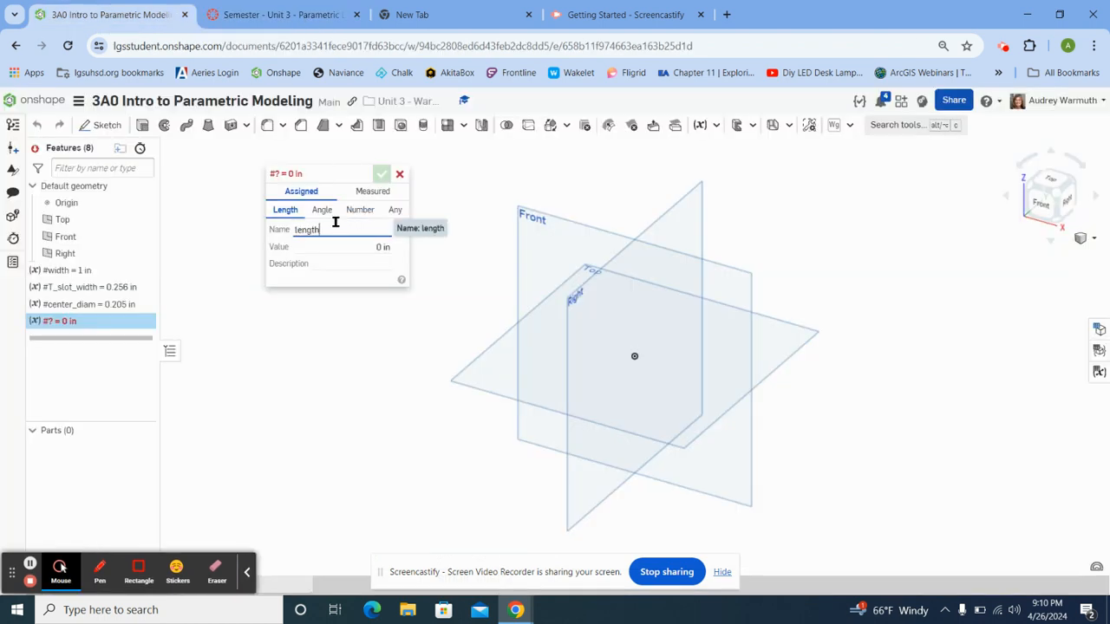
pyautogui.click(377, 246)
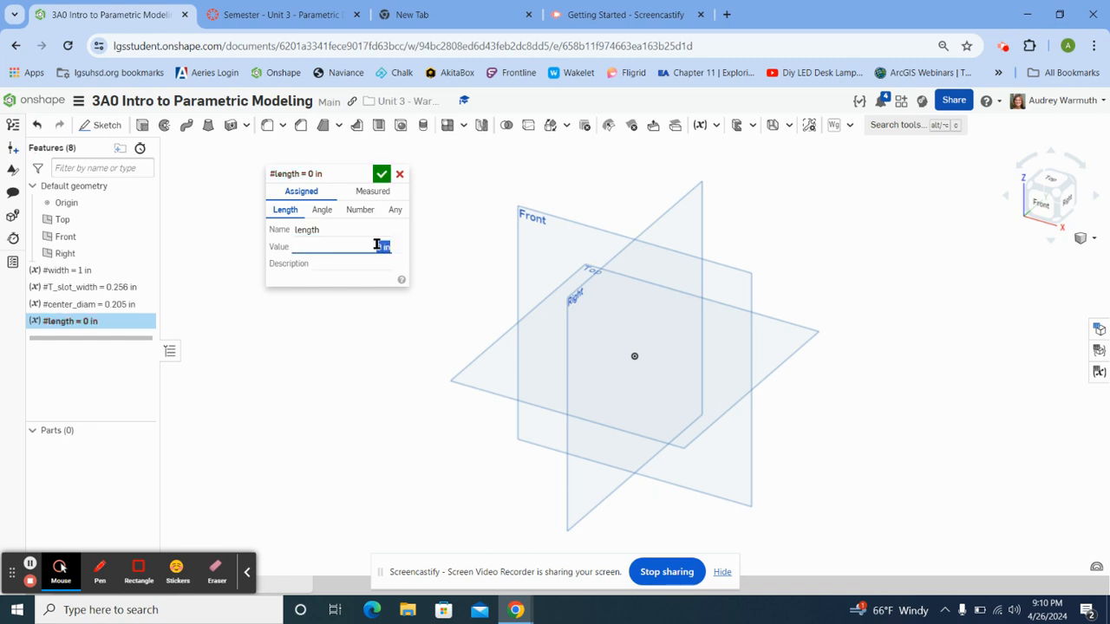
pyautogui.write('12')
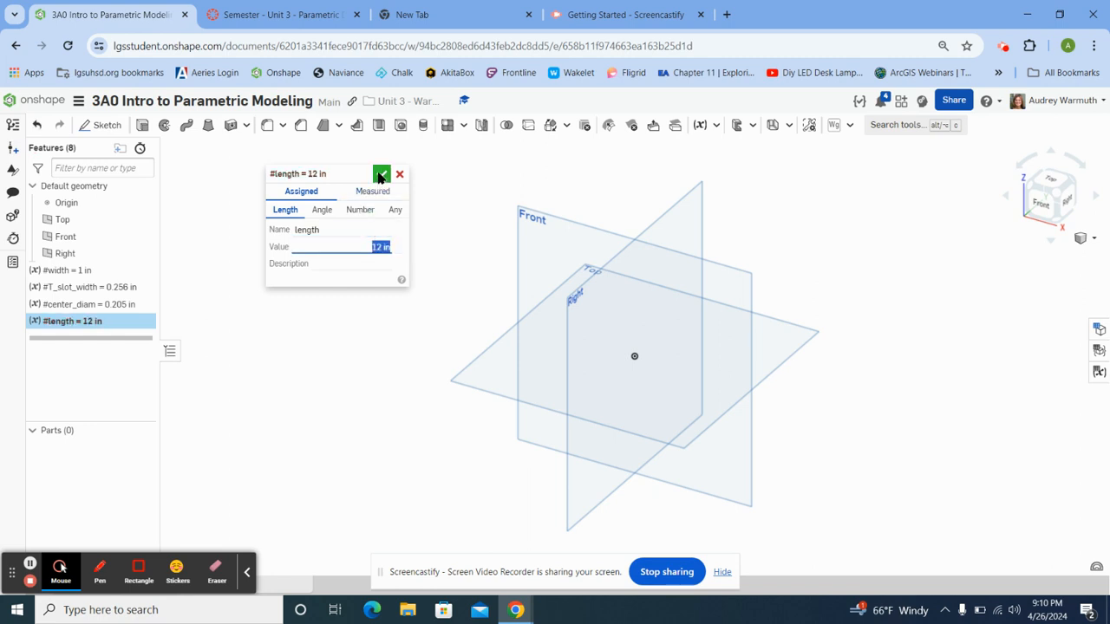
pyautogui.click(381, 175)
# Look up the last independent dimension in the activity PDF and add it as length variable small_fillet with a value of 0.03 in
pyautogui.click(700, 128)
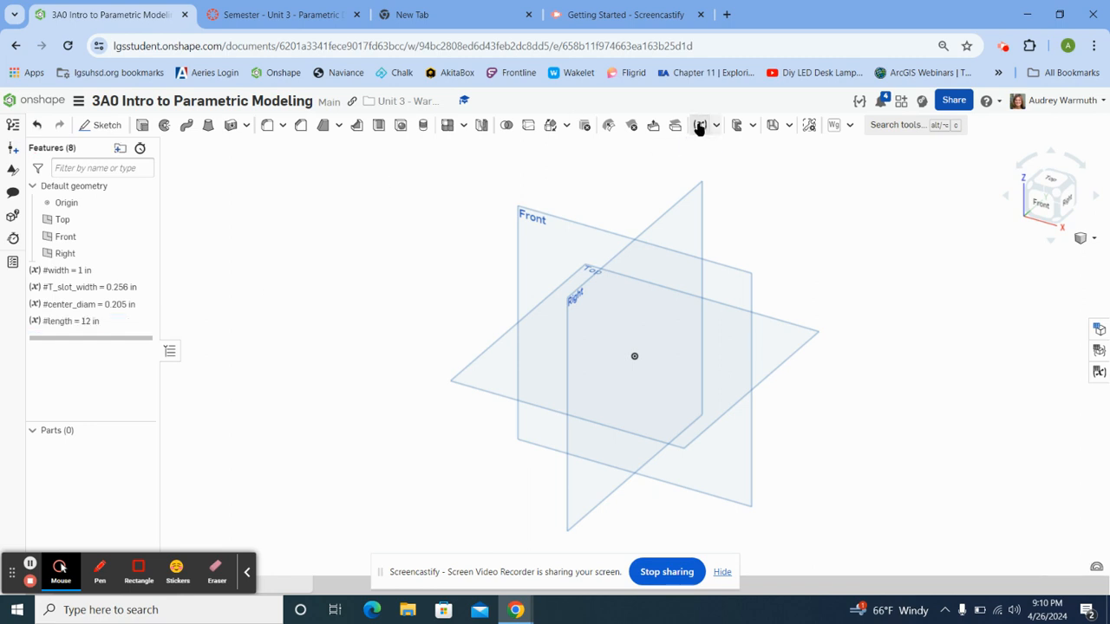
pyautogui.click(272, 17)
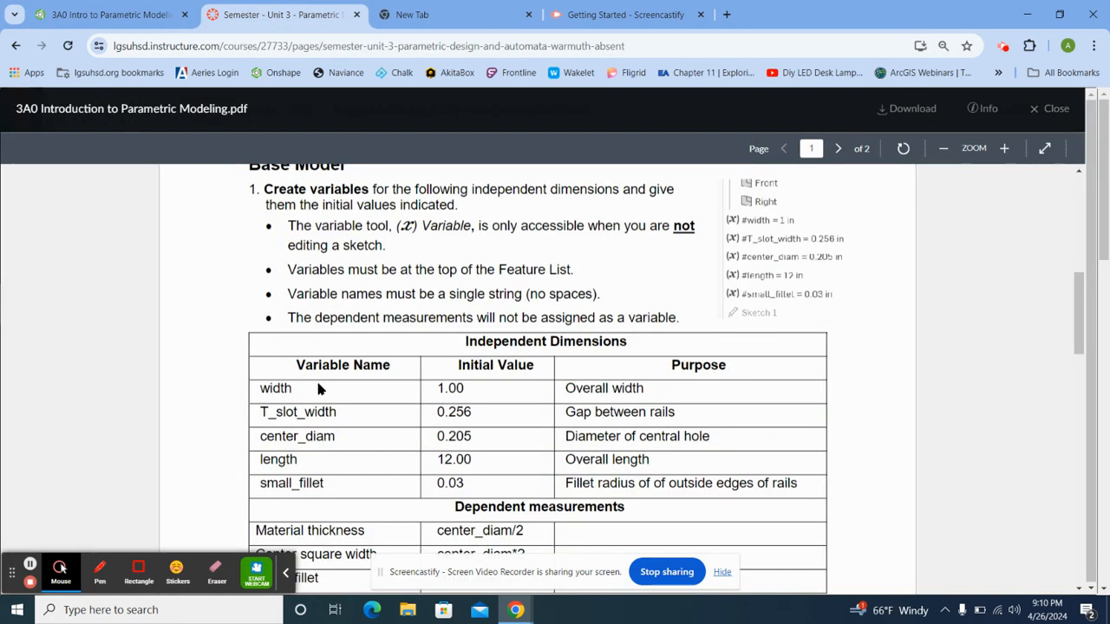
pyautogui.click(146, 23)
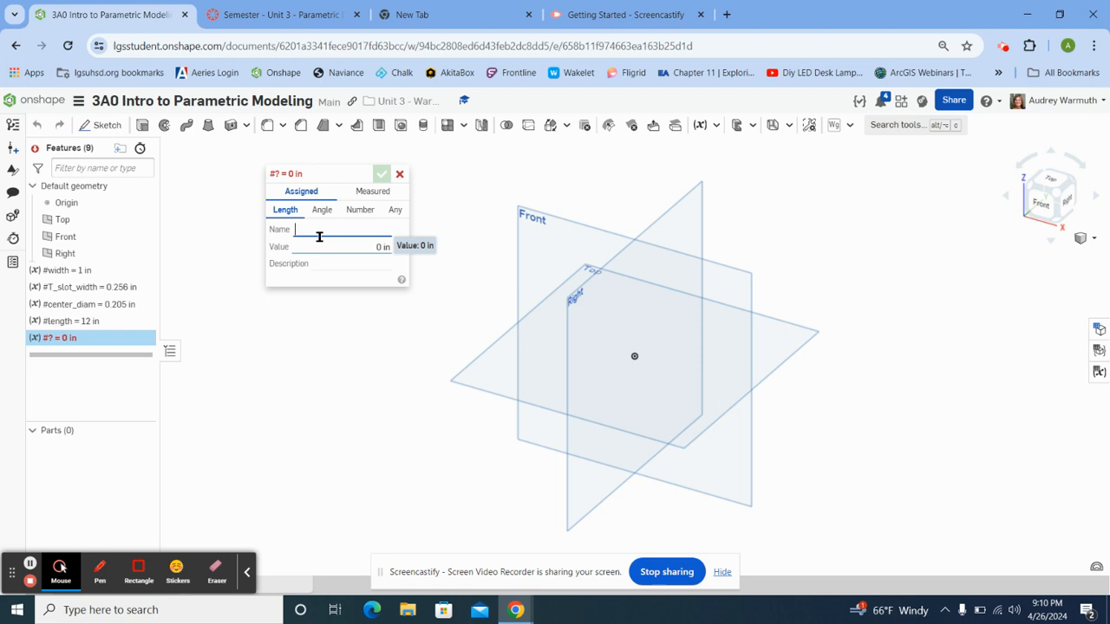
pyautogui.write('small_fillet')
pyautogui.click(381, 246)
pyautogui.write('0')
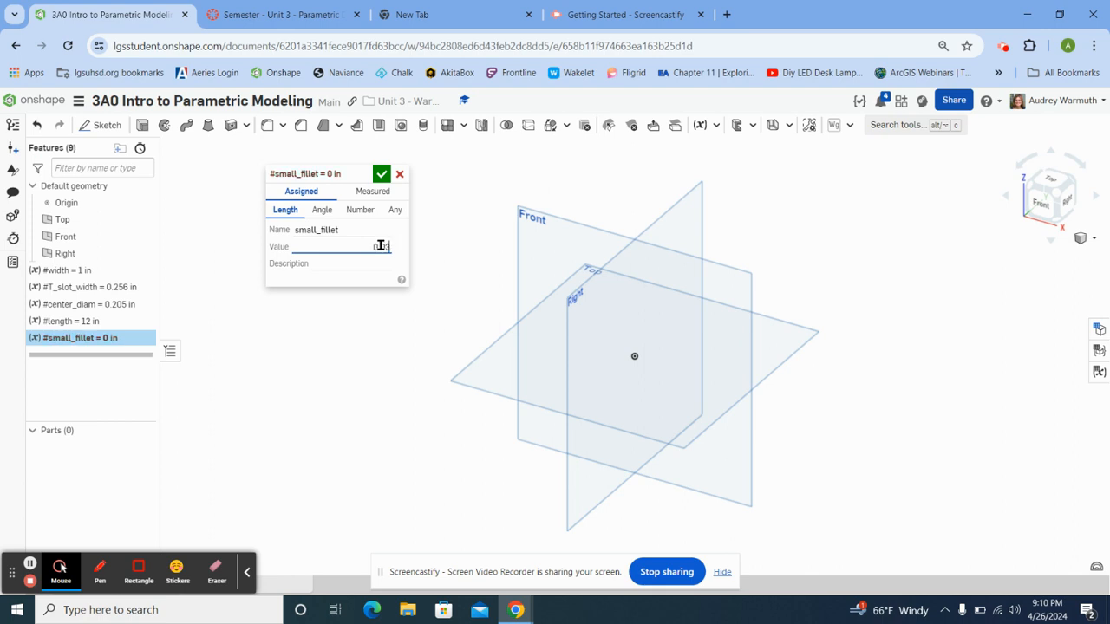
pyautogui.write('.03')
pyautogui.click(382, 174)
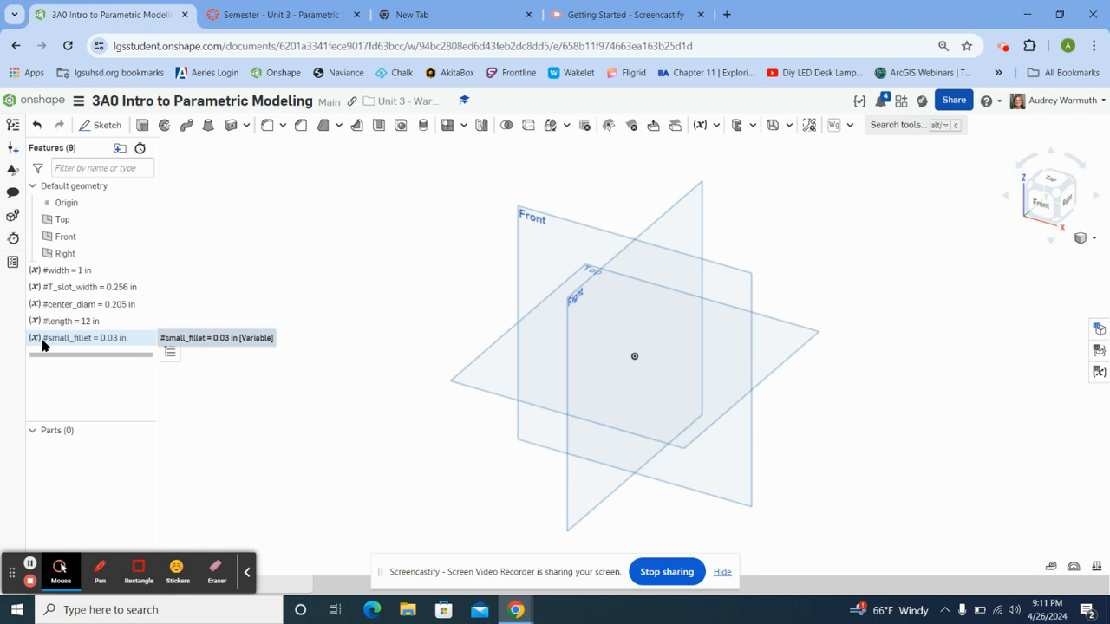
# Start a new sketch on the Front plane and orient the view normal to it
pyautogui.click(105, 126)
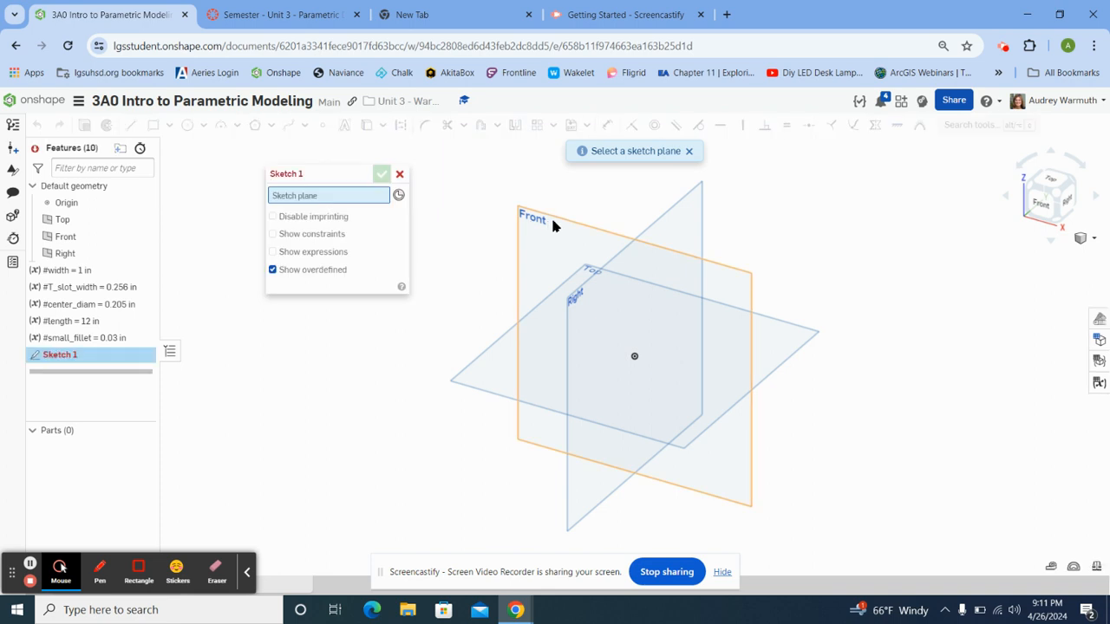
pyautogui.click(552, 224)
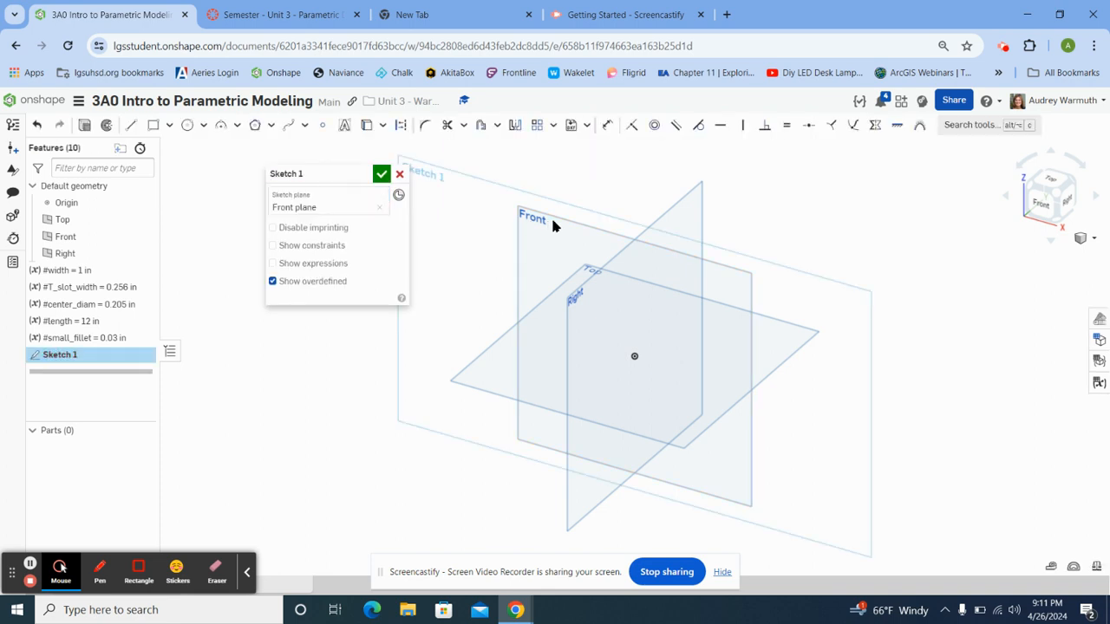
pyautogui.press('n')
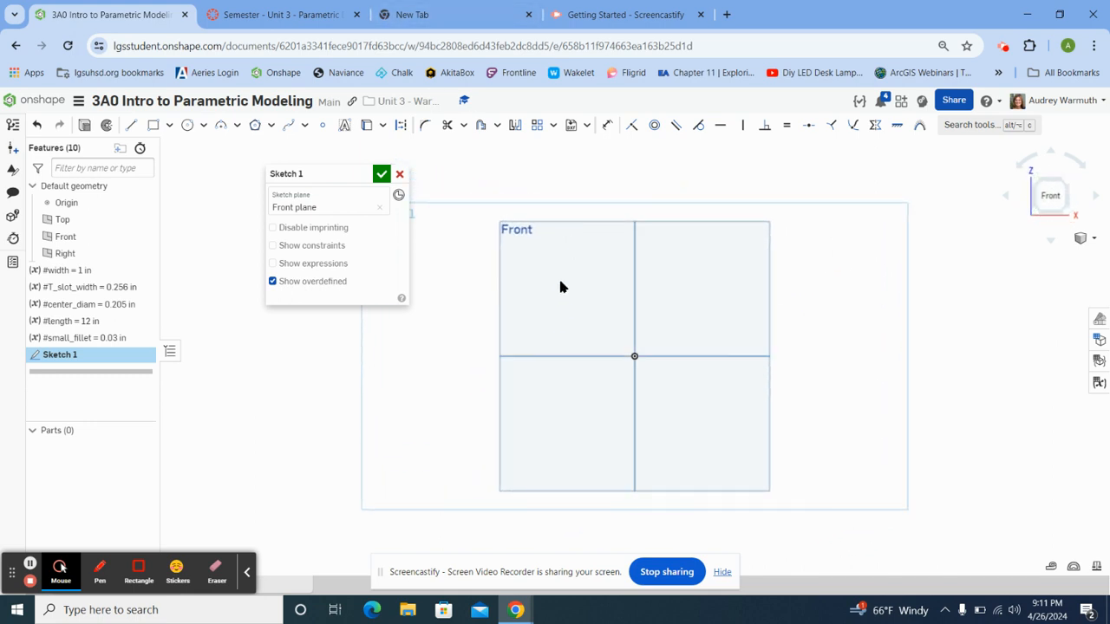
# Review the rail's cross-section drawing in the activity PDF, and sketch a center point square about 2.284 in wide on the origin
pyautogui.click(292, 16)
pyautogui.scroll(-10, 376, 388)
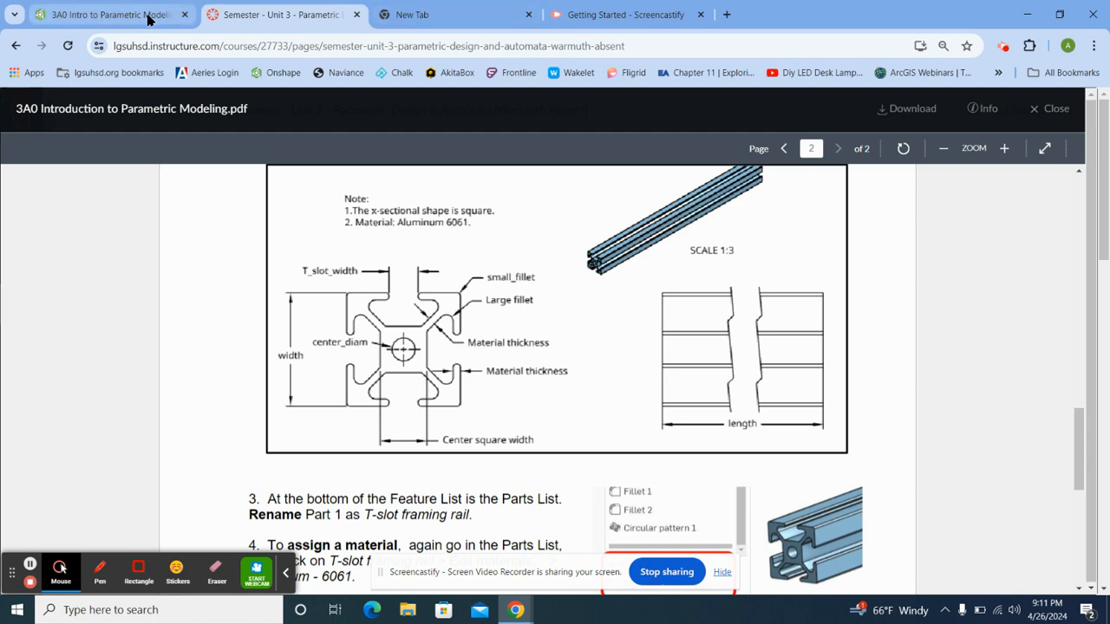
pyautogui.moveTo(148, 19)
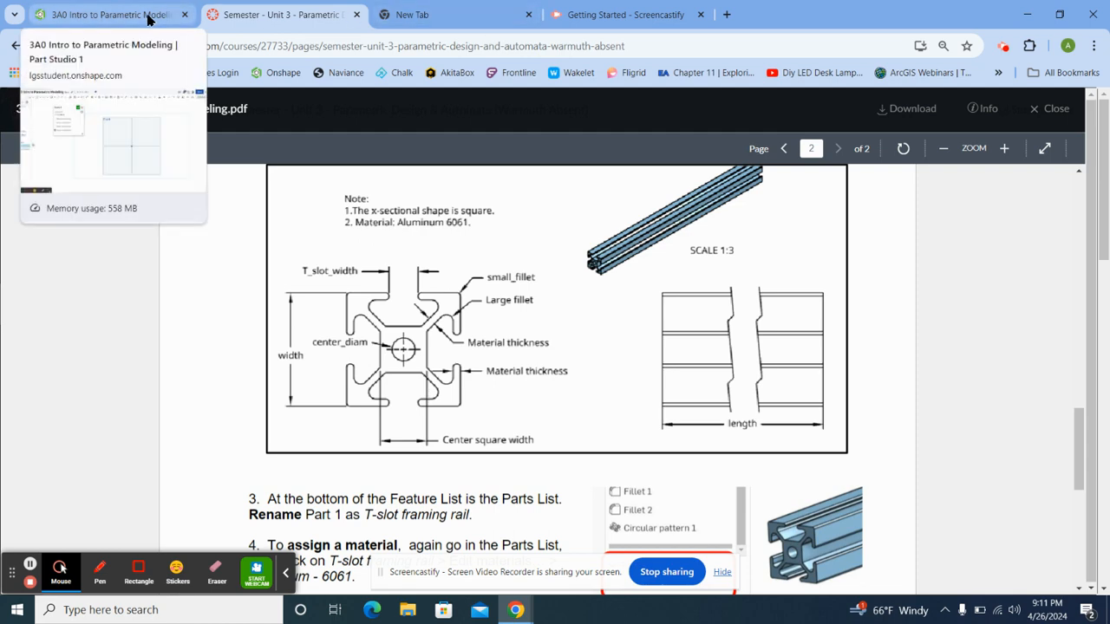
pyautogui.click(147, 15)
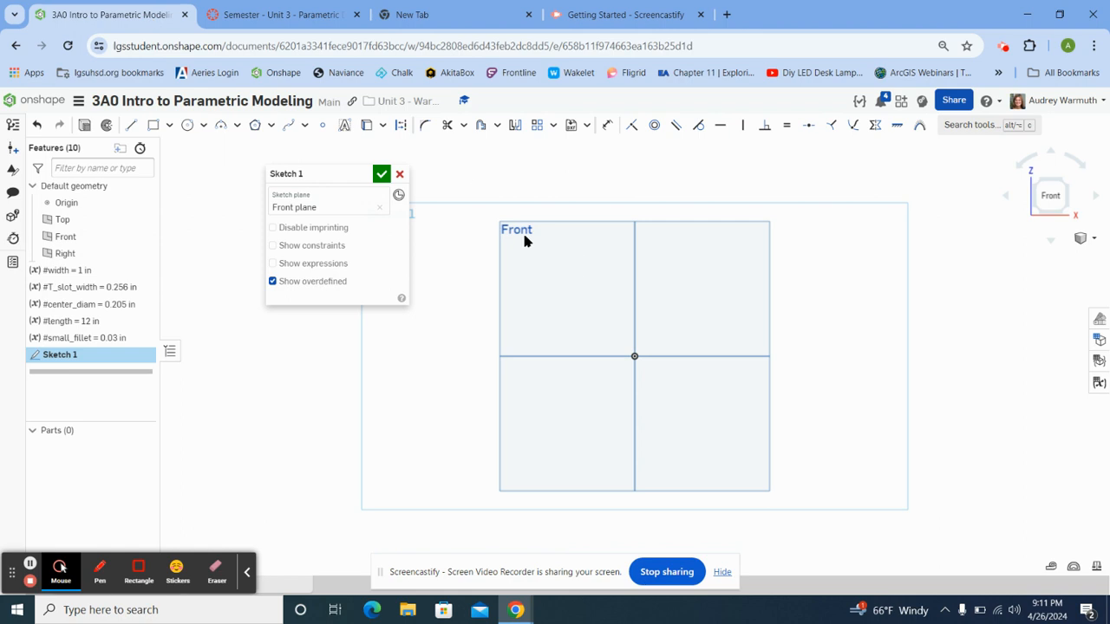
pyautogui.click(169, 128)
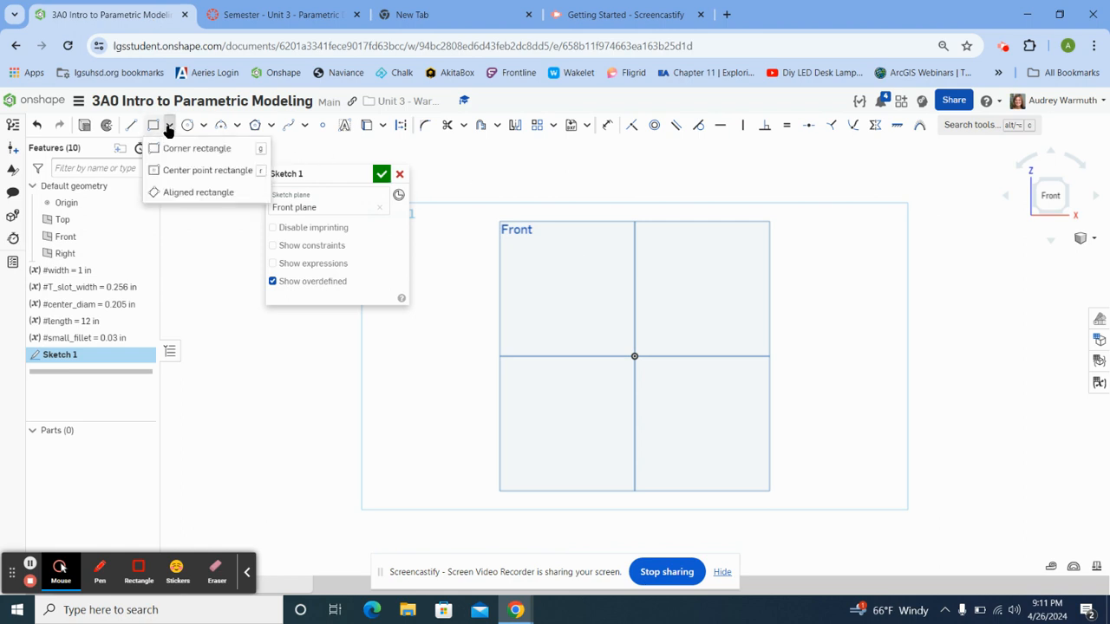
pyautogui.click(182, 173)
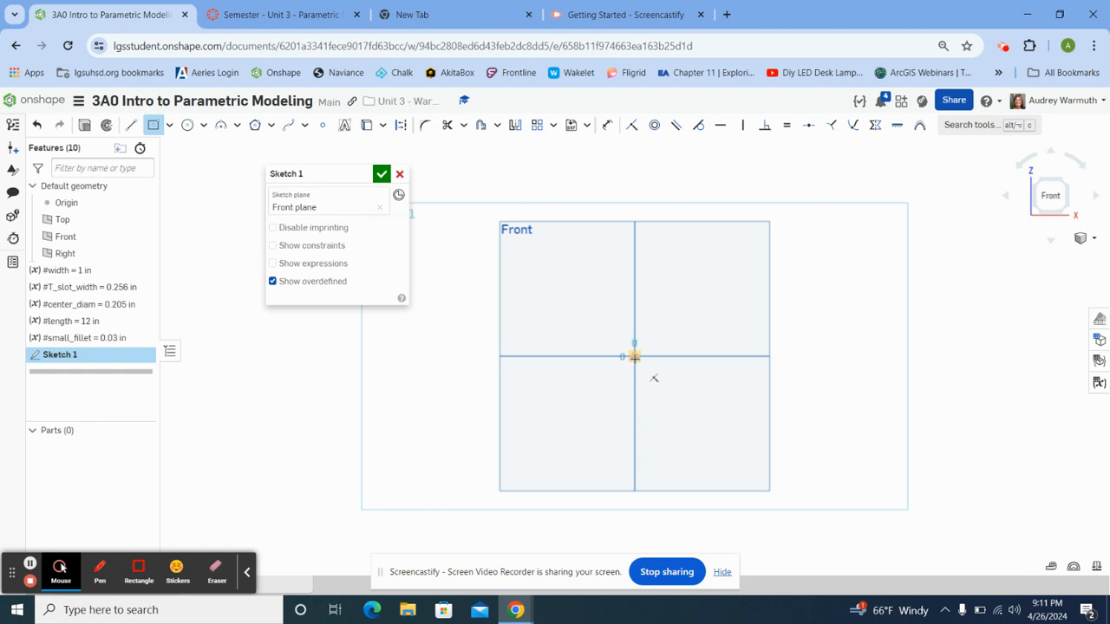
pyautogui.click(635, 356)
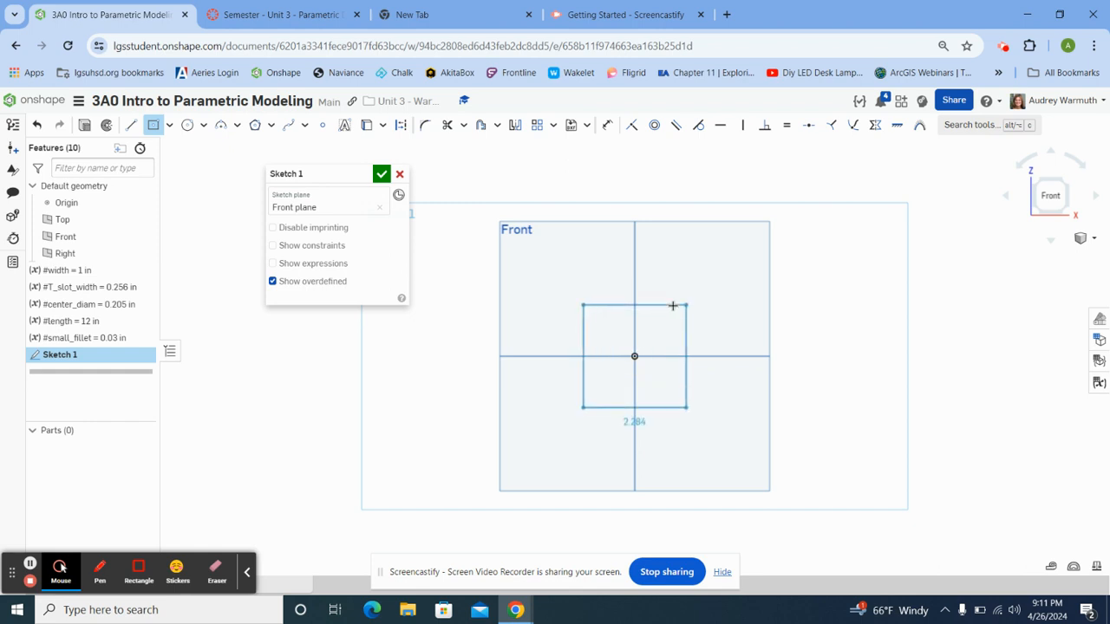
pyautogui.click(672, 305)
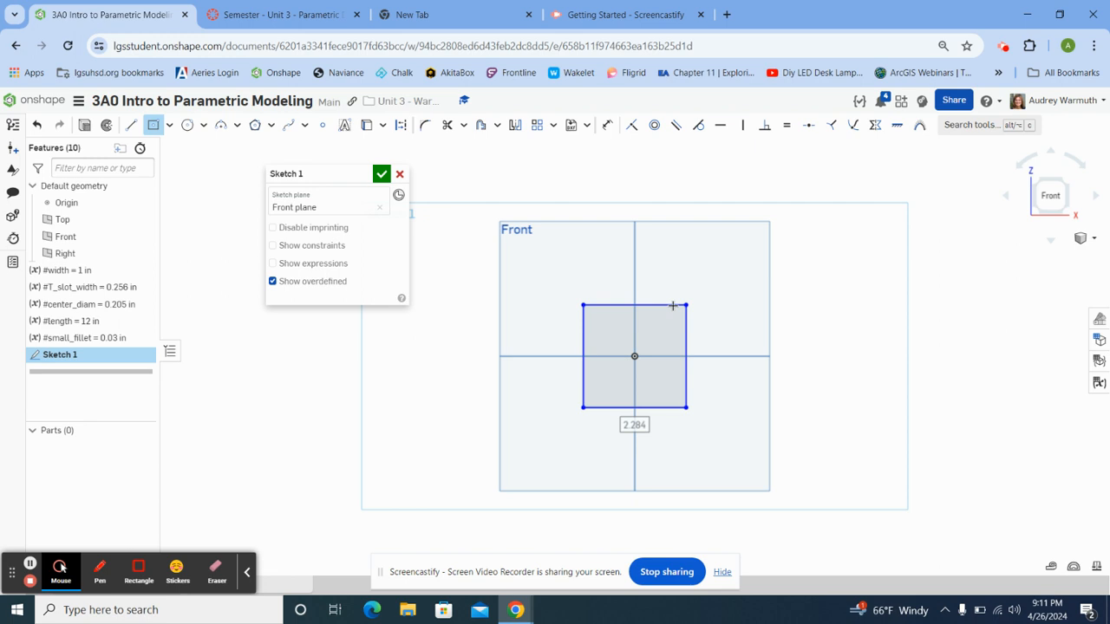
pyautogui.press('Return')
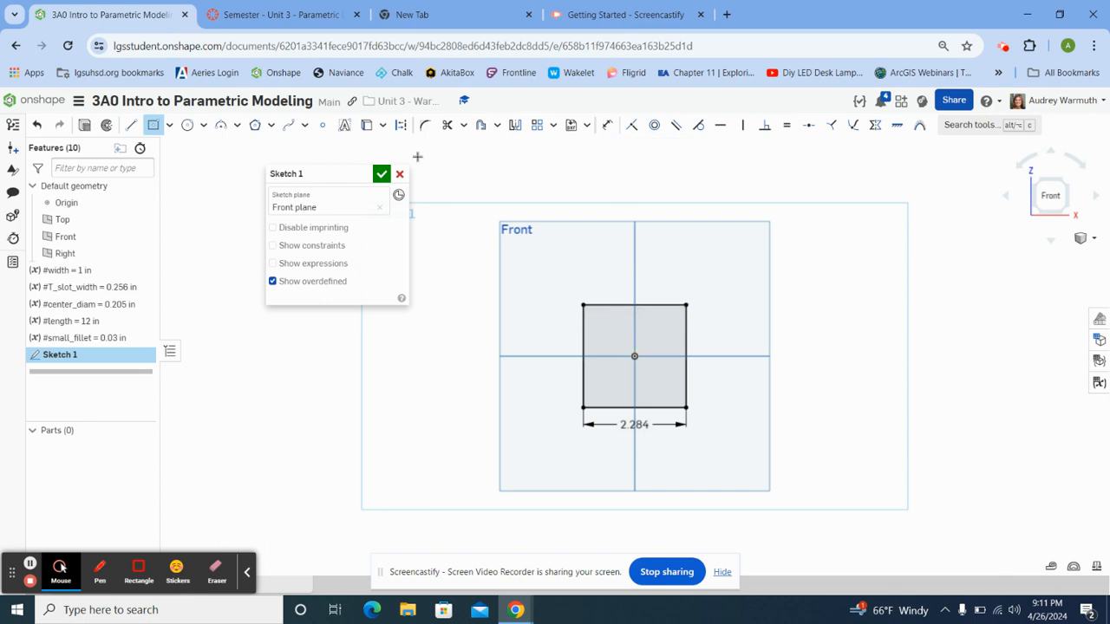
pyautogui.click(153, 126)
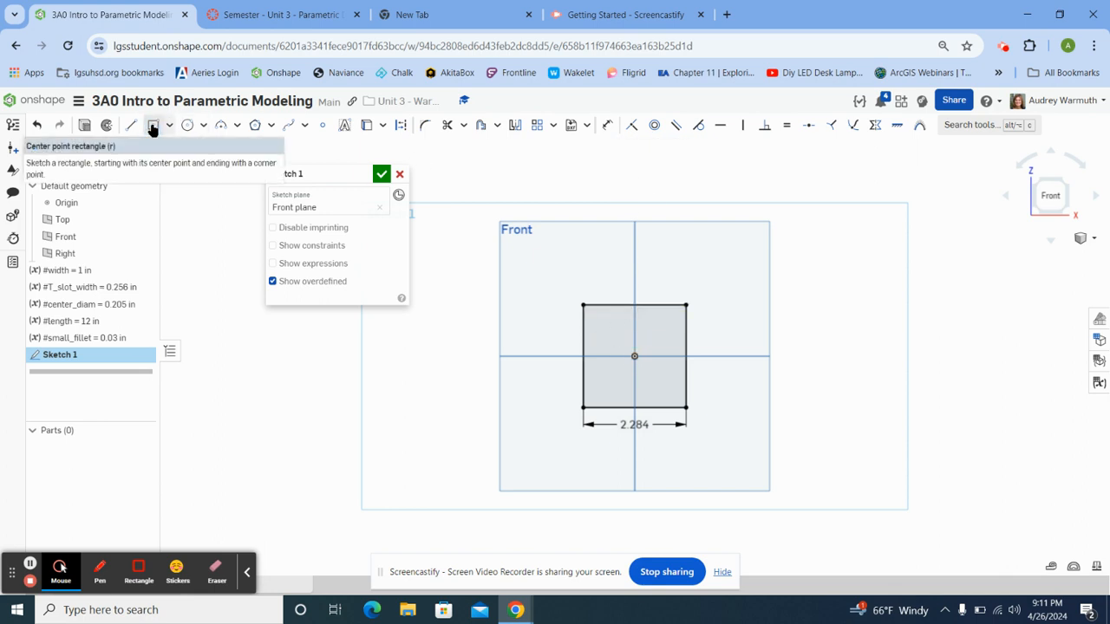
# Set the square's width dimension to the variable #width and reposition the dimension just below the square
pyautogui.doubleClick(635, 424)
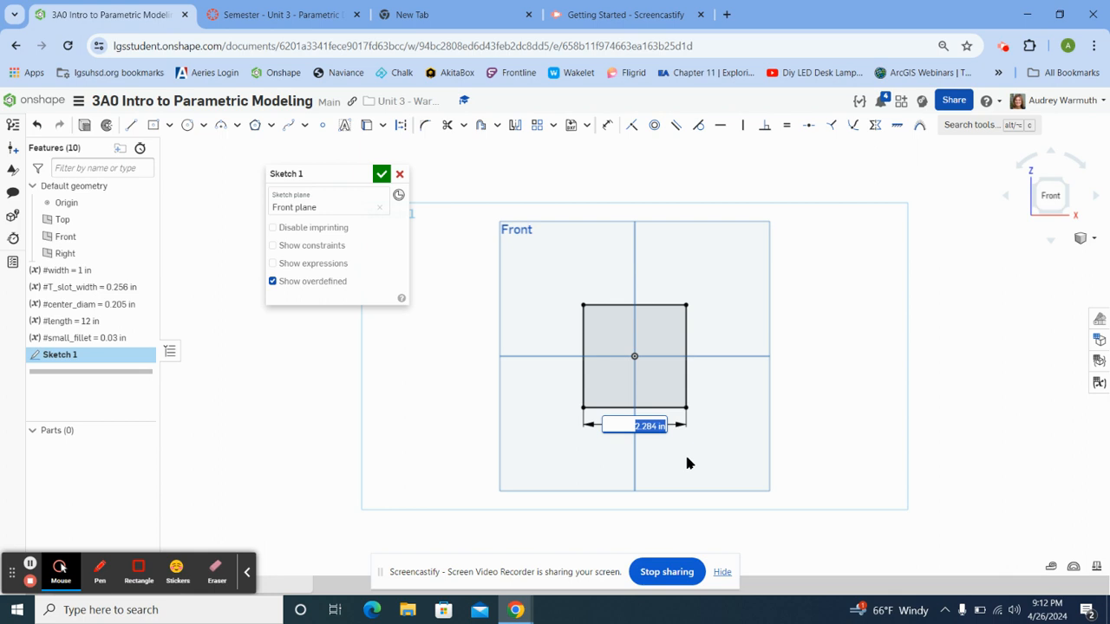
pyautogui.write('wd')
pyautogui.press('BackSpace')
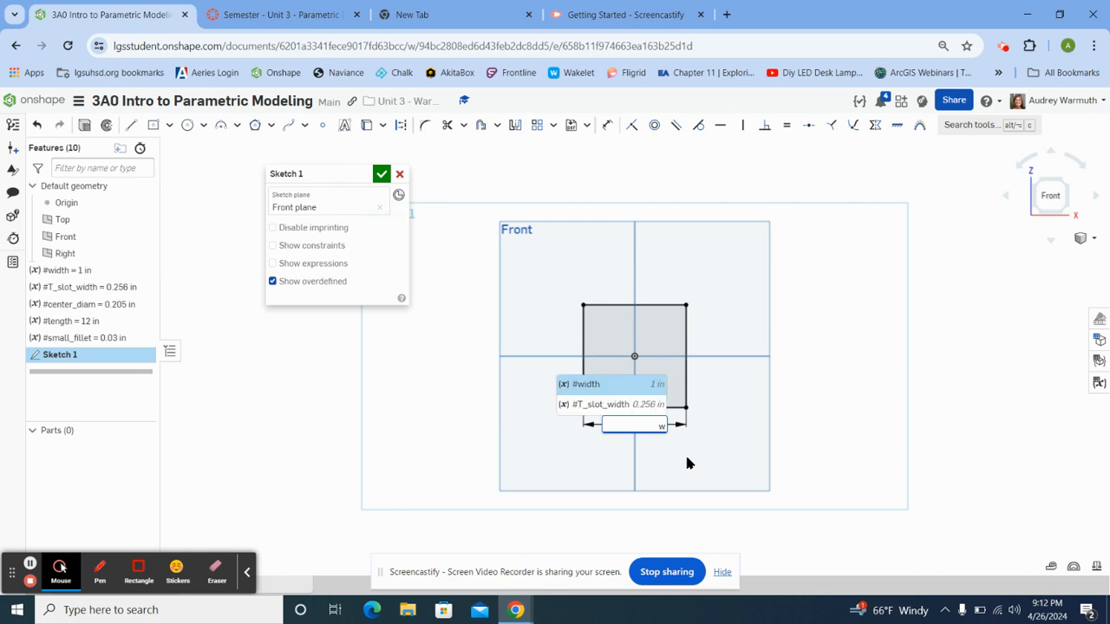
pyautogui.click(589, 385)
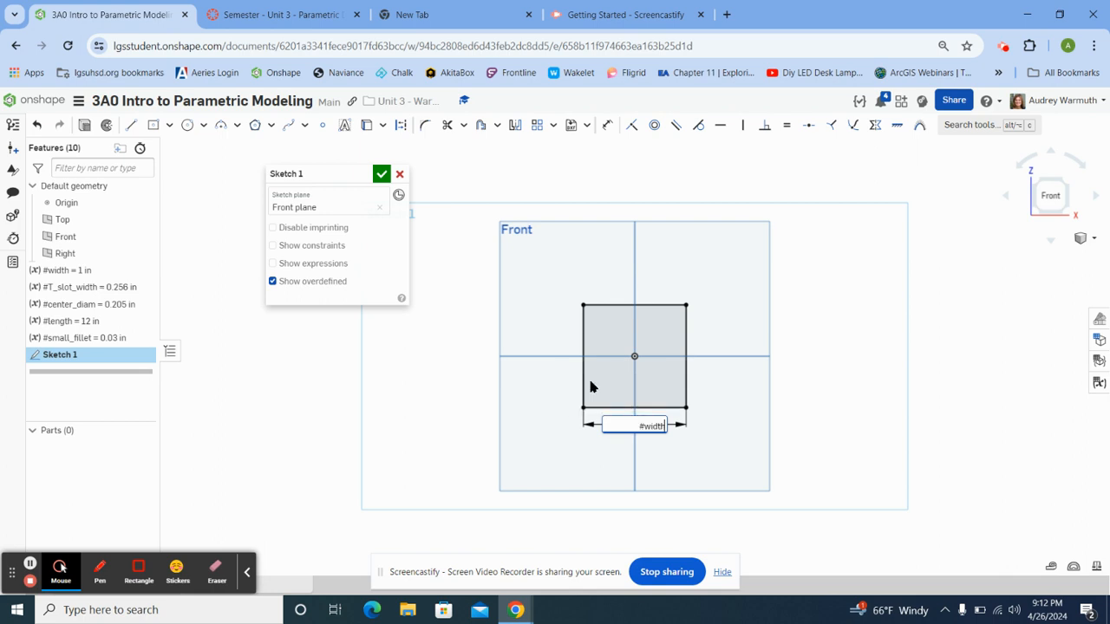
pyautogui.press('Return')
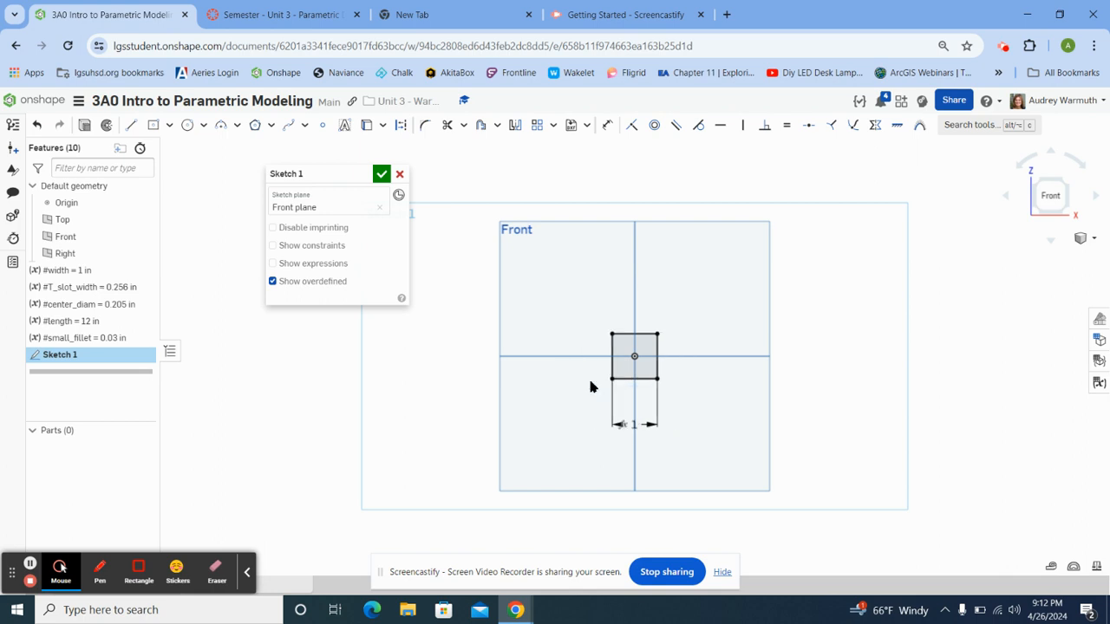
pyautogui.scroll(3, 690, 366)
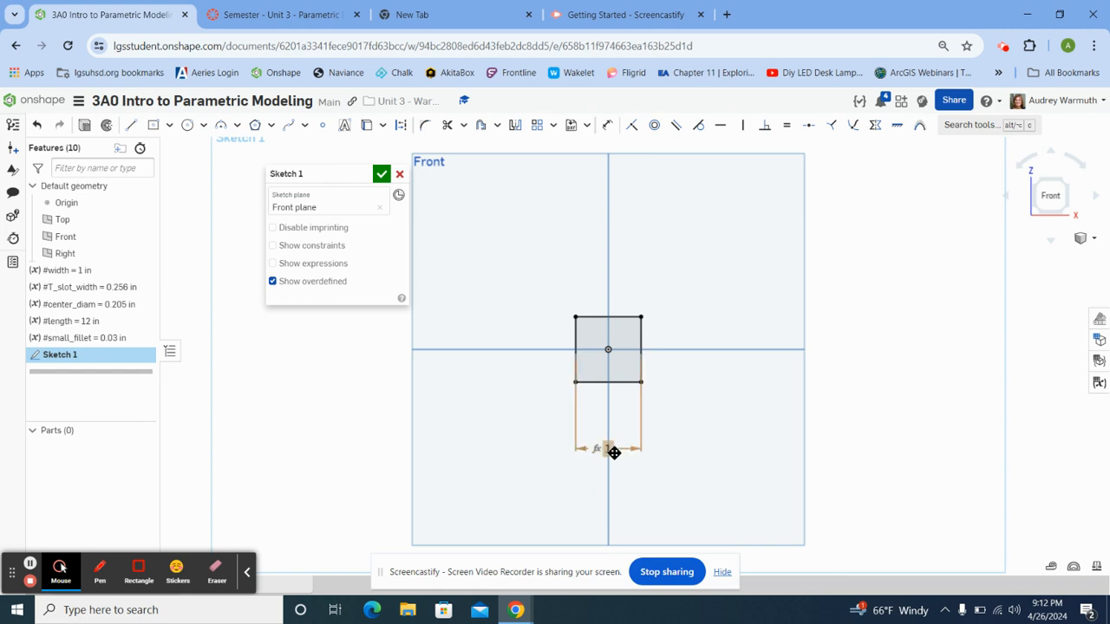
pyautogui.moveTo(609, 448); pyautogui.dragTo(676, 418)
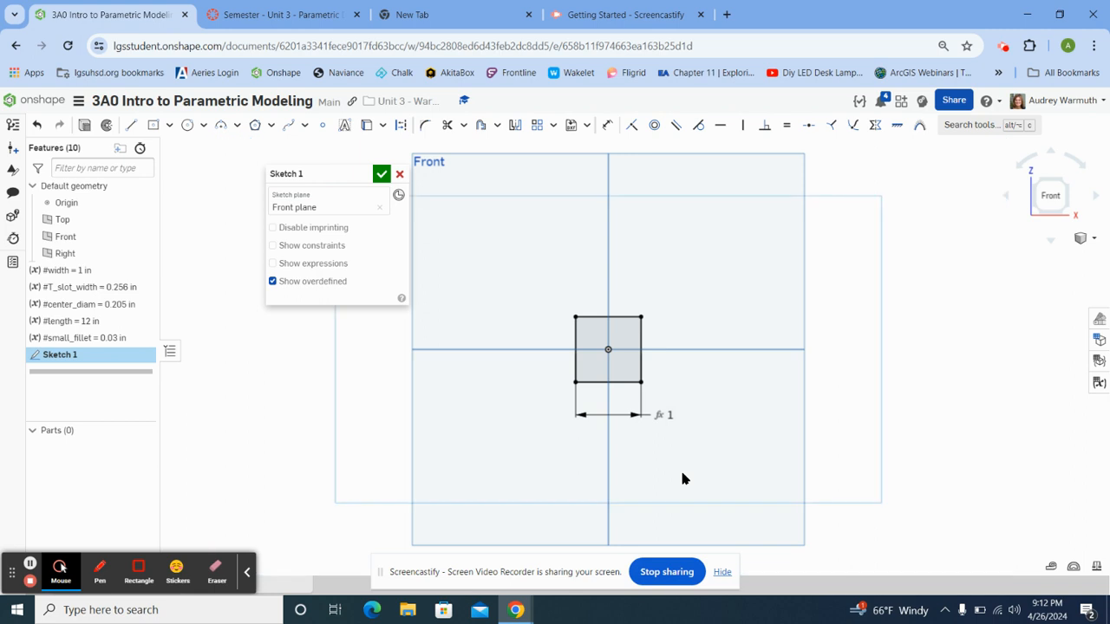
# Sketch a circle about 0.315 in in diameter centered on the origin inside the square
pyautogui.scroll(4, 654, 356)
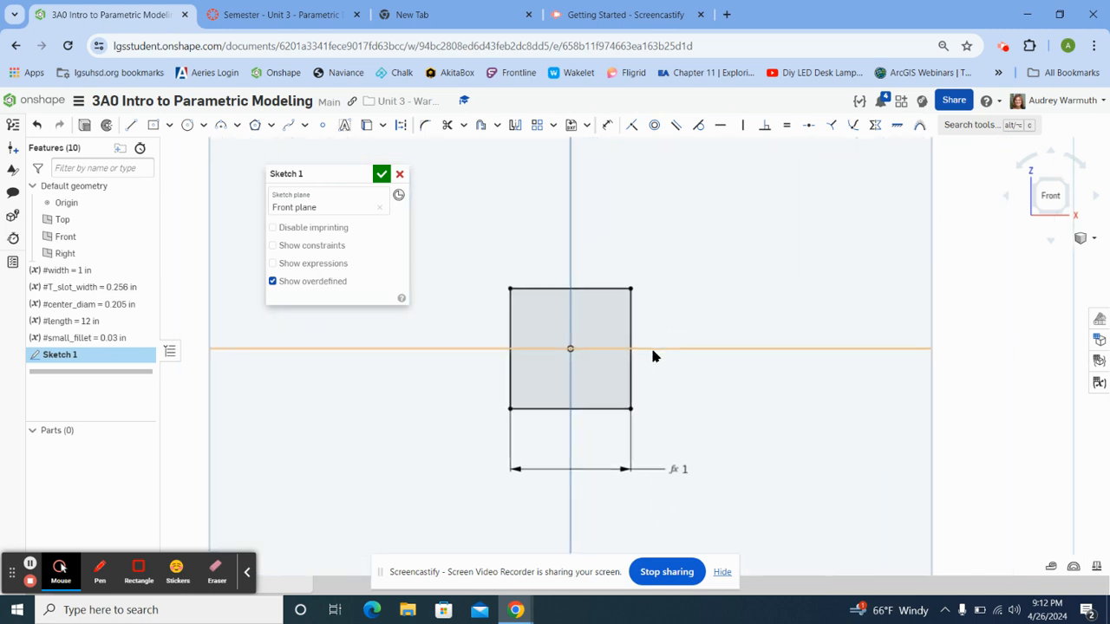
pyautogui.scroll(1, 654, 356)
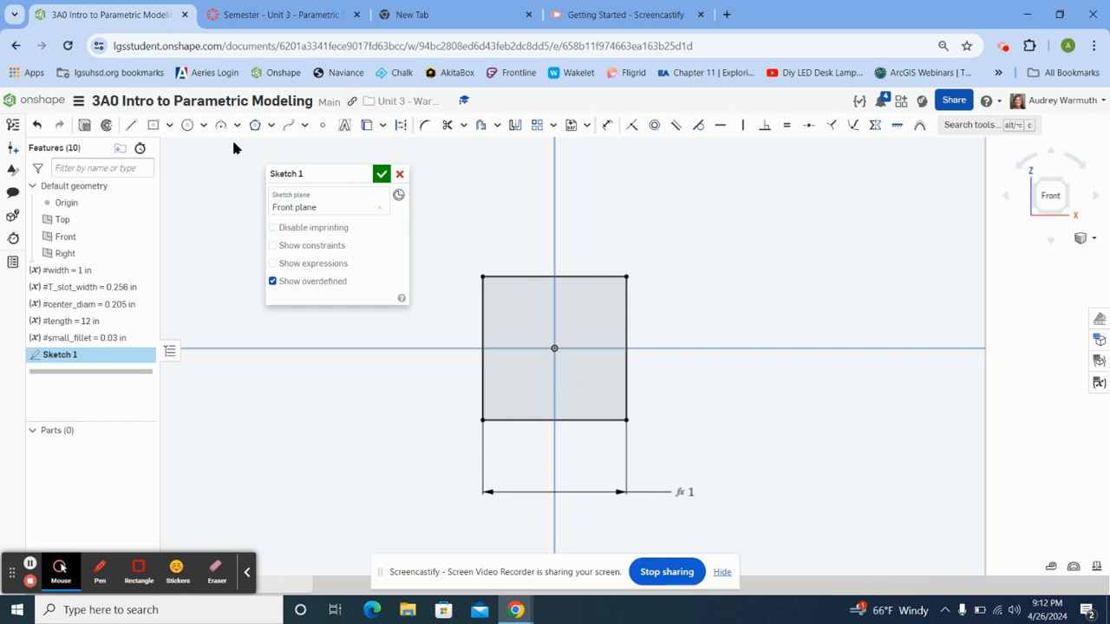
pyautogui.click(185, 125)
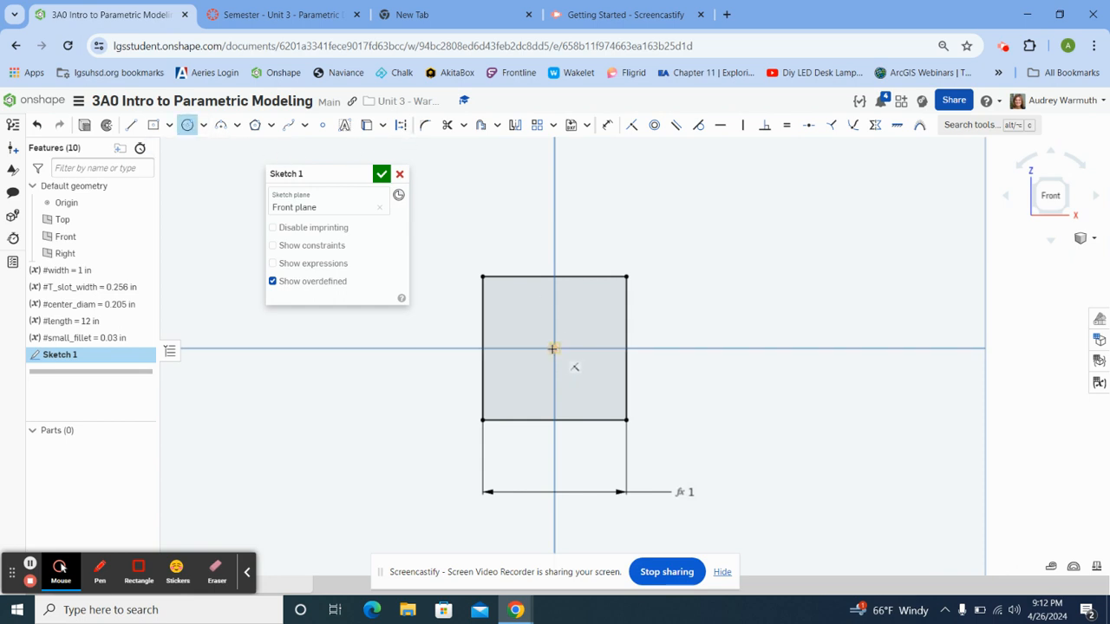
pyautogui.click(553, 348)
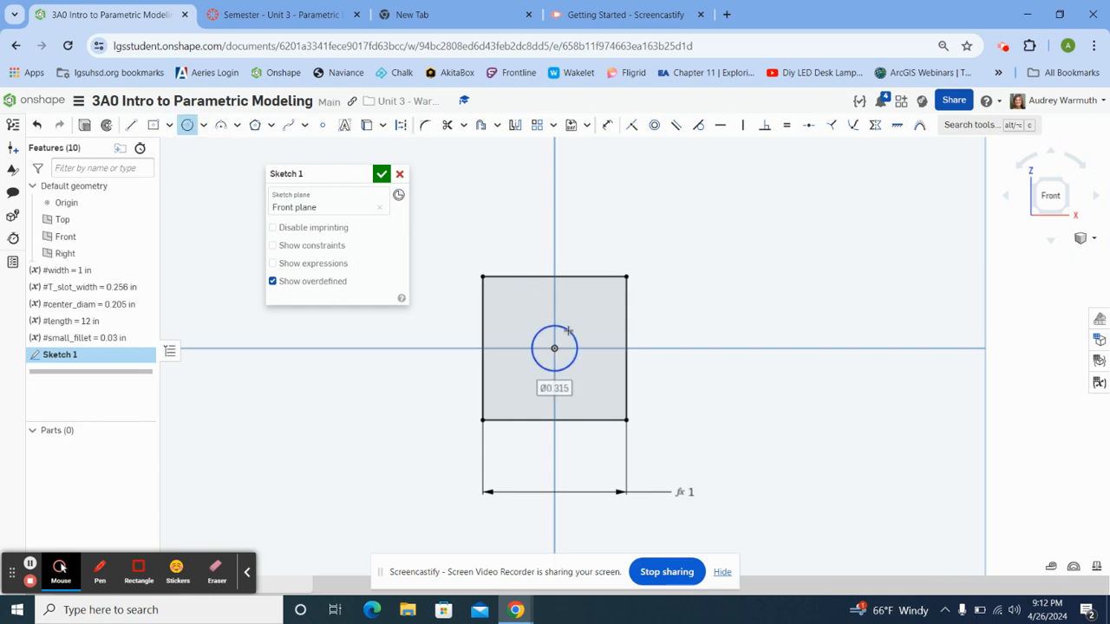
pyautogui.click(565, 326)
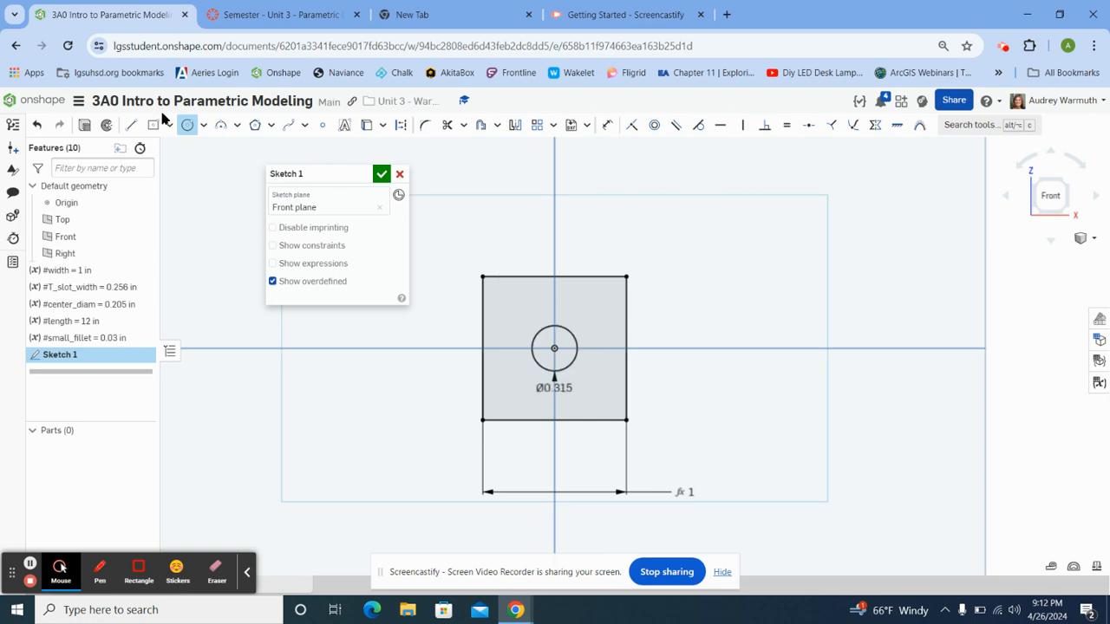
pyautogui.press('Escape')
# Move the circle's diameter dimension outside the square and set it to the variable #center_diam
pyautogui.moveTo(553, 388); pyautogui.dragTo(705, 398)
pyautogui.doubleClick(705, 398)
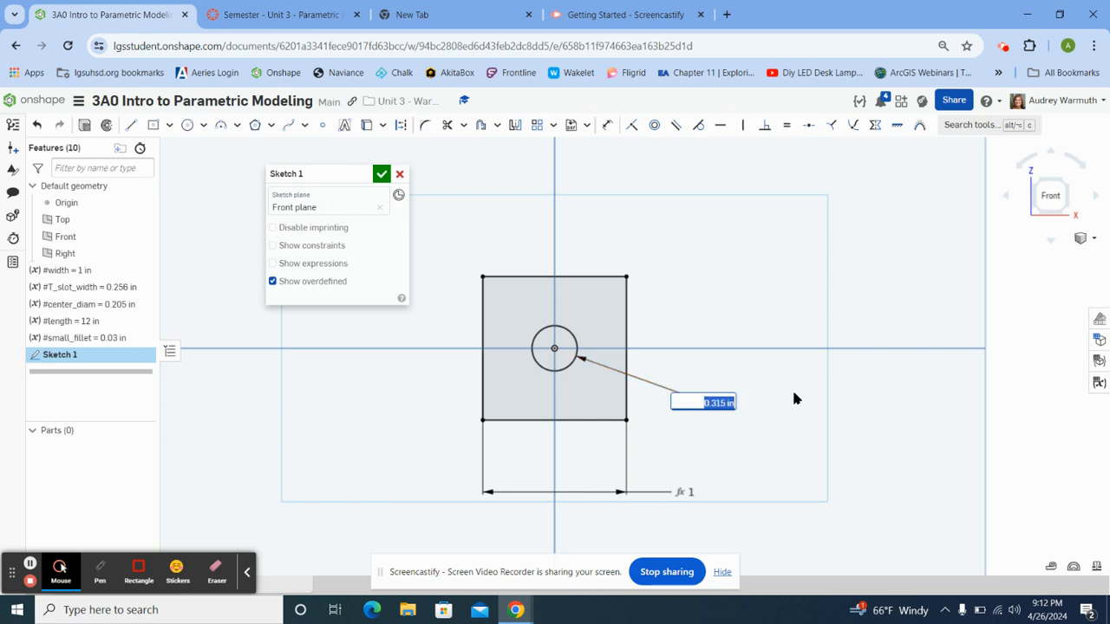
pyautogui.write('ce')
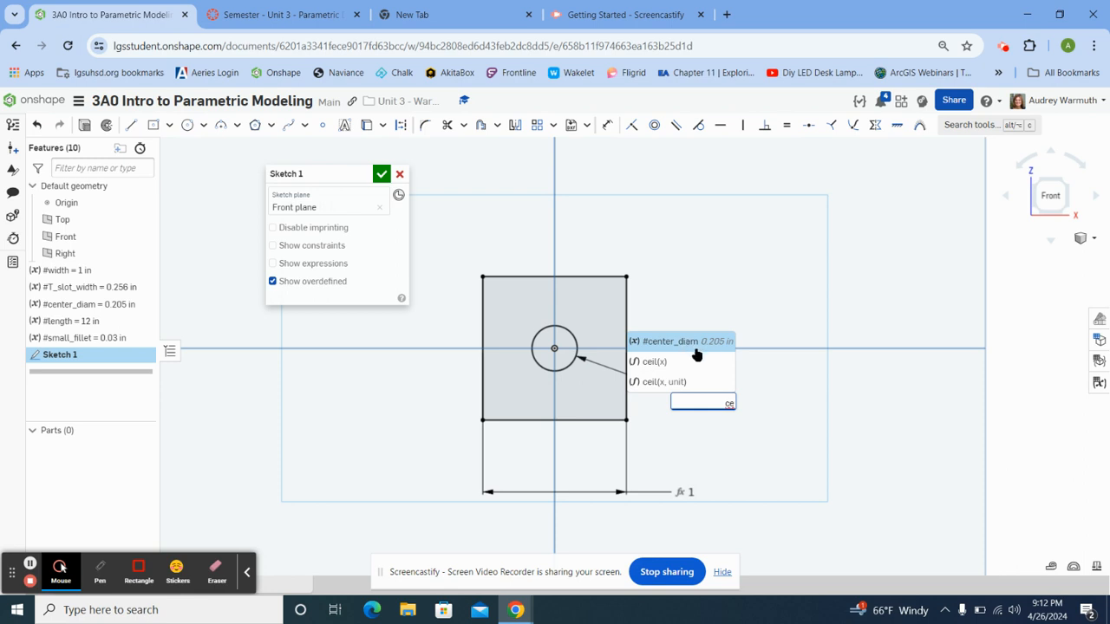
pyautogui.click(700, 344)
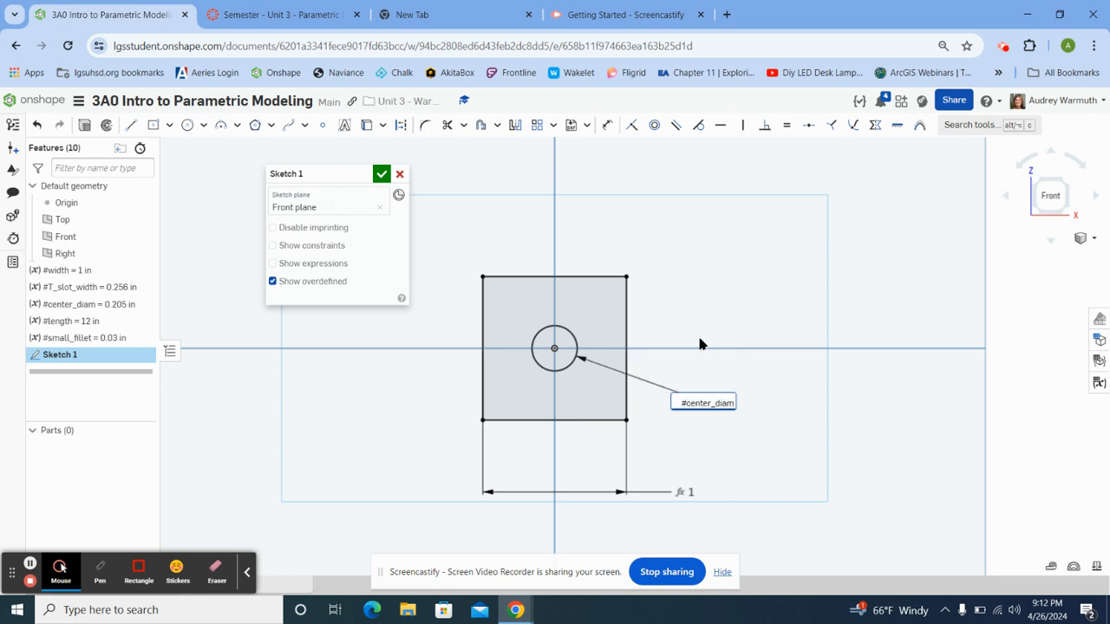
pyautogui.press('Return')
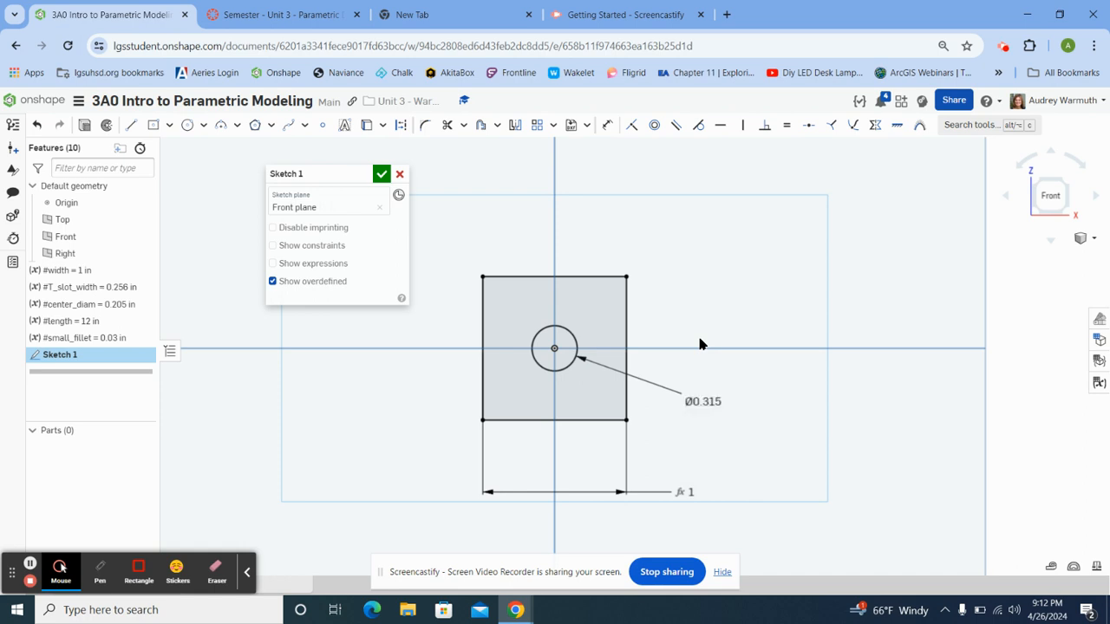
pyautogui.scroll(3, 597, 376)
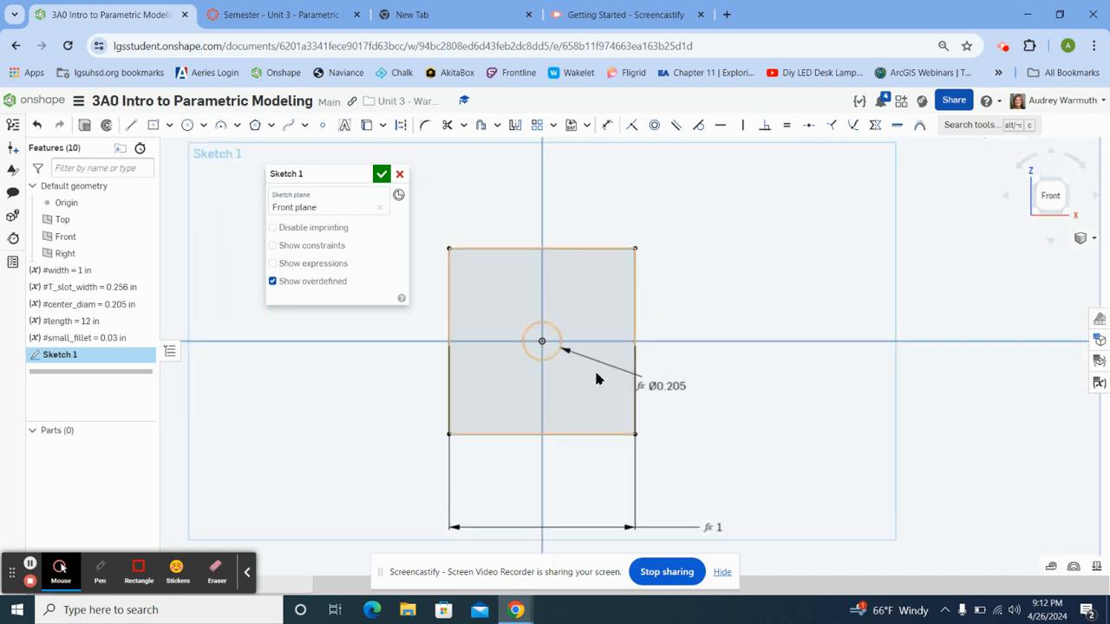
# Check the center square width formula in the activity PDF, and sketch a center point square about 0.542 in wide on the origin
pyautogui.click(286, 14)
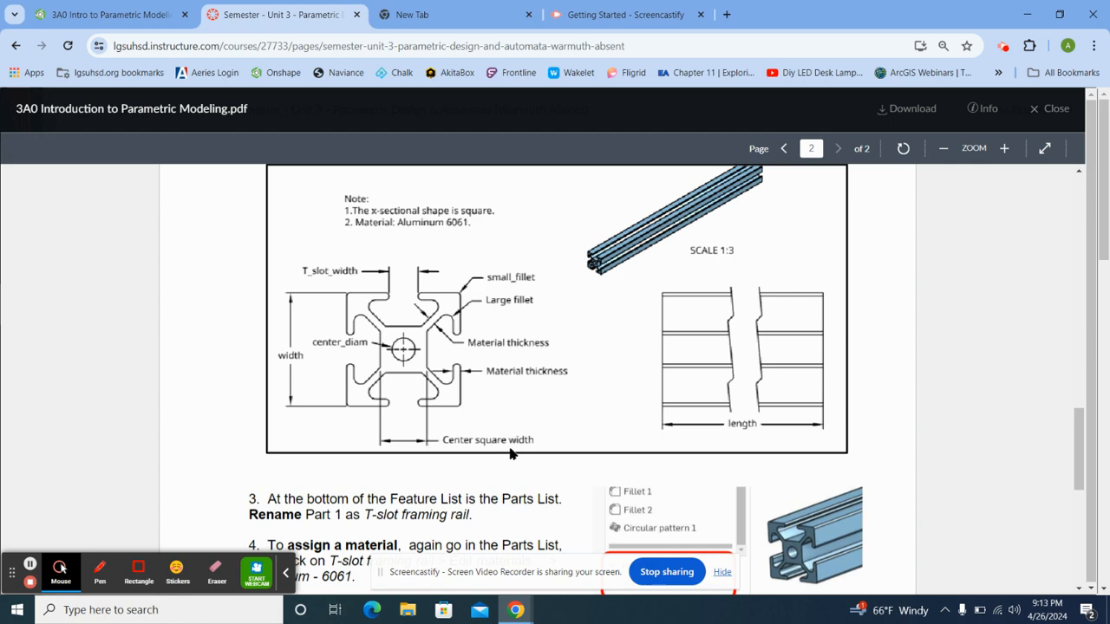
pyautogui.scroll(7, 510, 451)
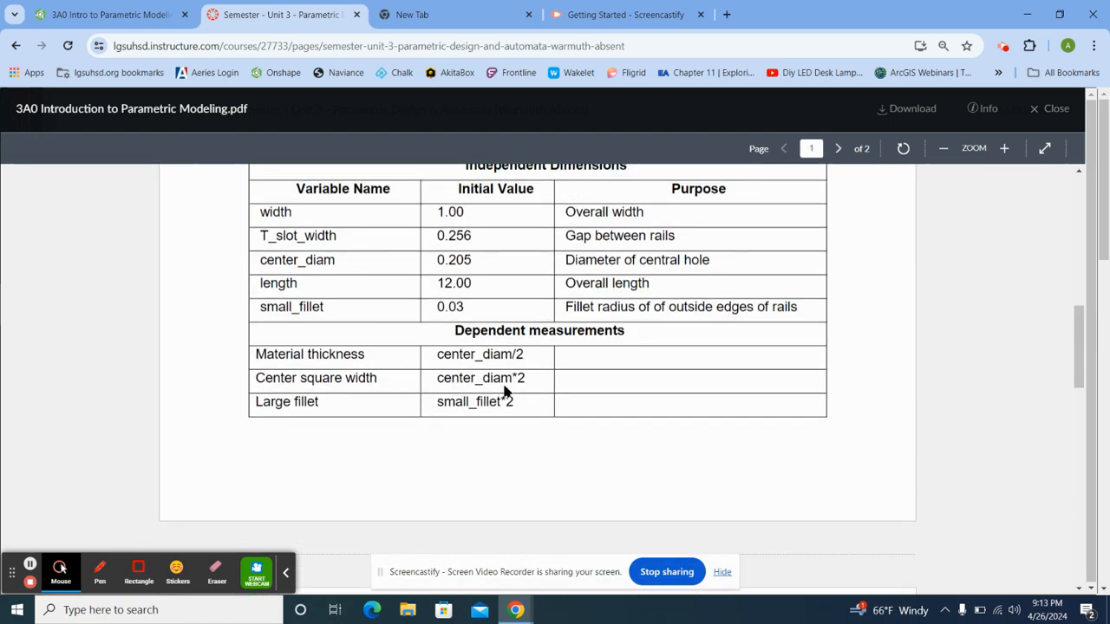
pyautogui.click(130, 14)
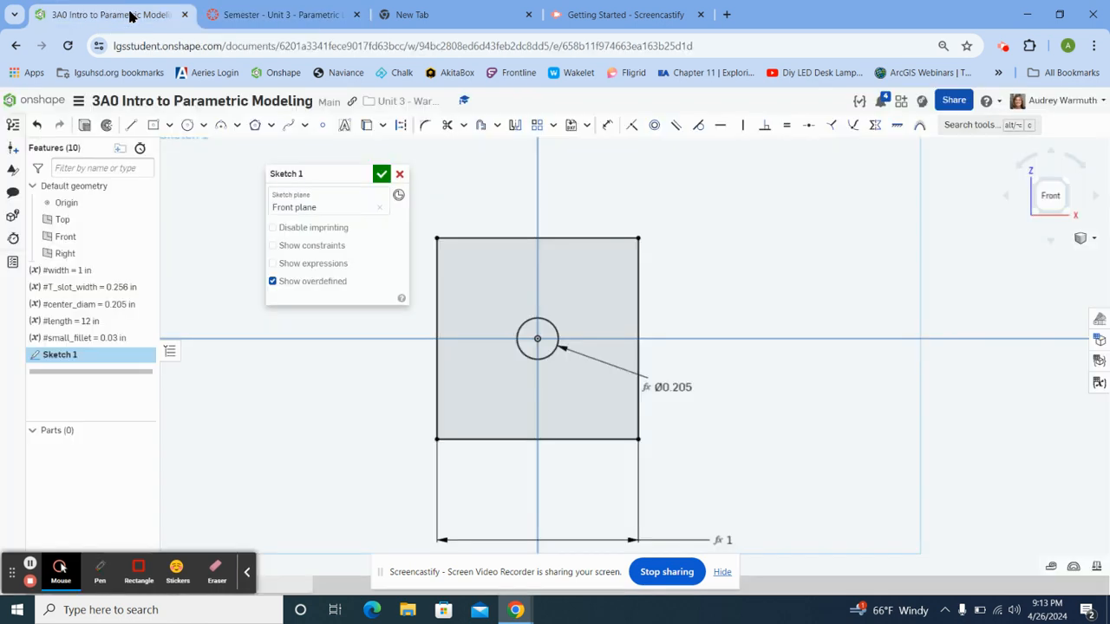
pyautogui.click(152, 128)
pyautogui.click(538, 339)
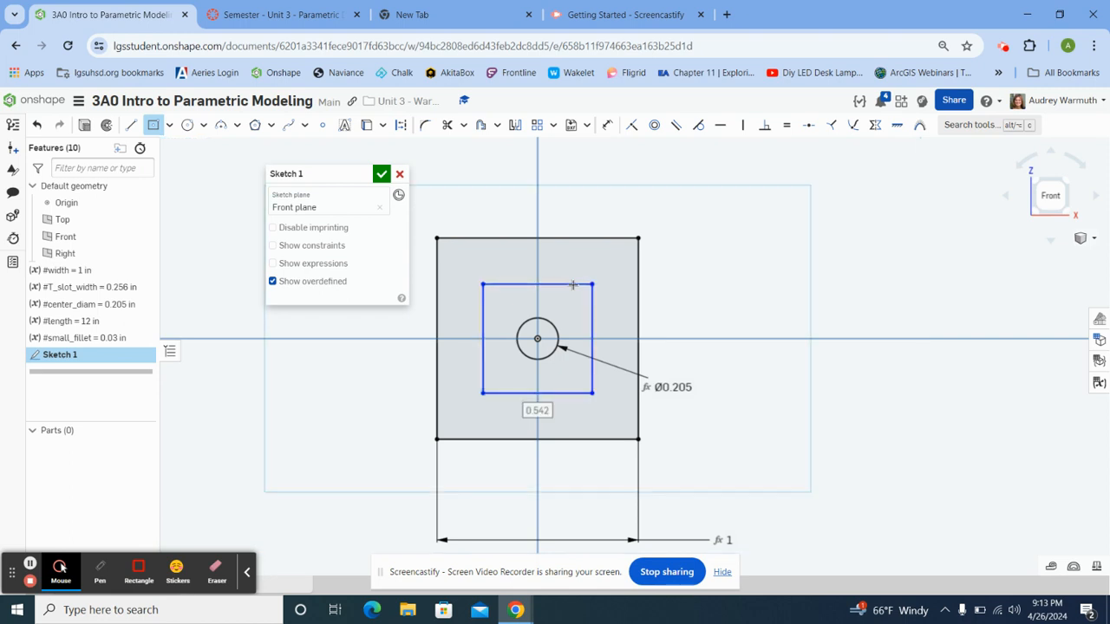
pyautogui.click(573, 285)
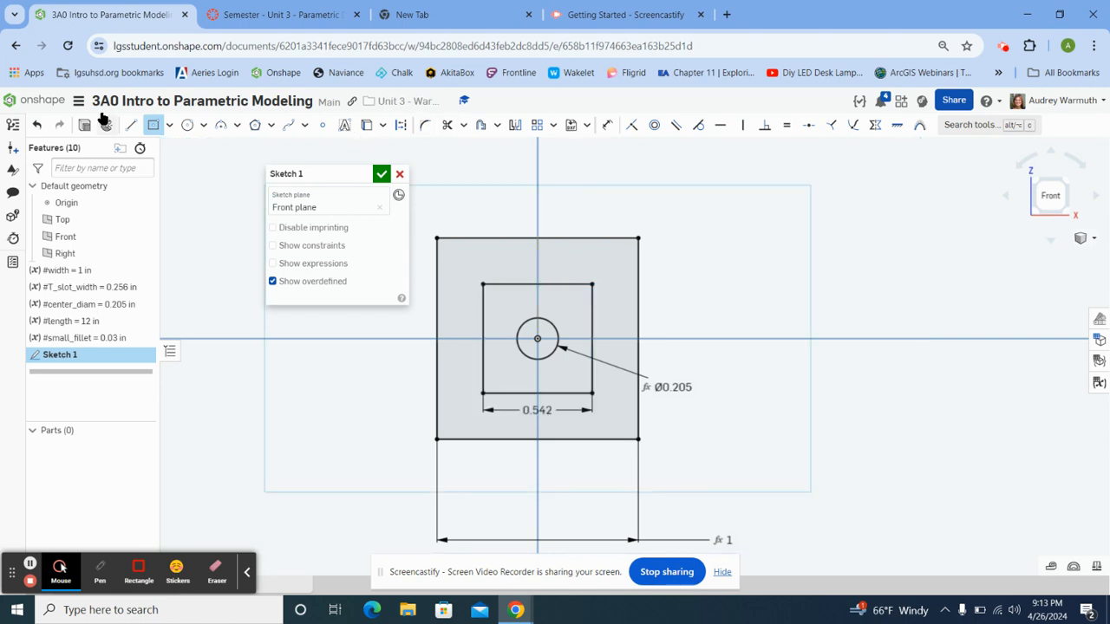
pyautogui.click(154, 125)
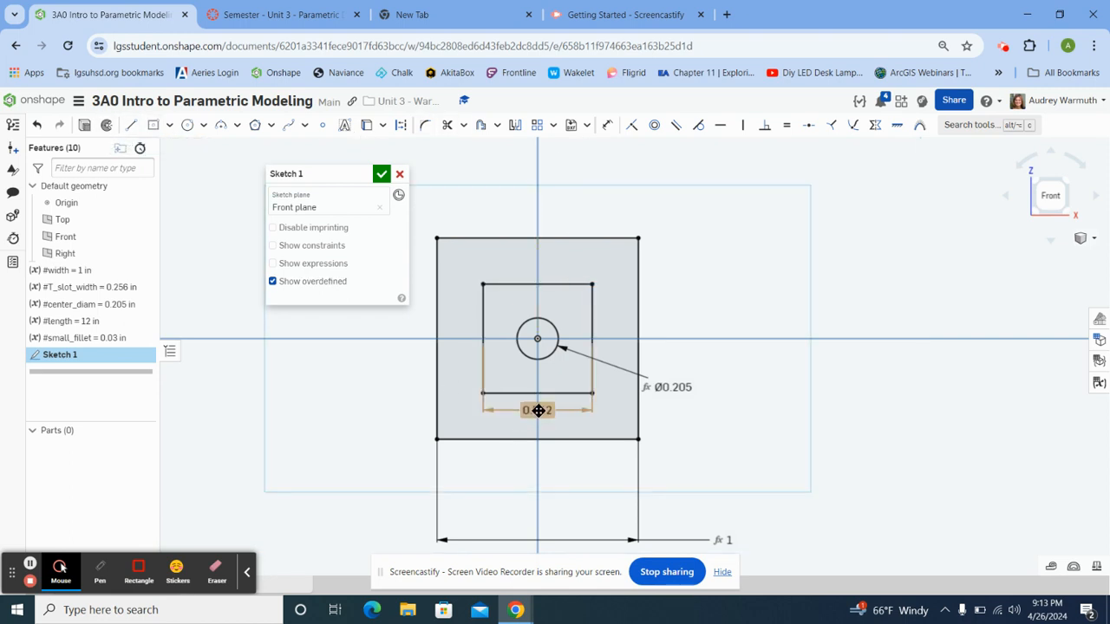
# Move the inner square's width dimension below the outer square and set it to #center_diam*2
pyautogui.moveTo(538, 411); pyautogui.dragTo(523, 489)
pyautogui.doubleClick(523, 489)
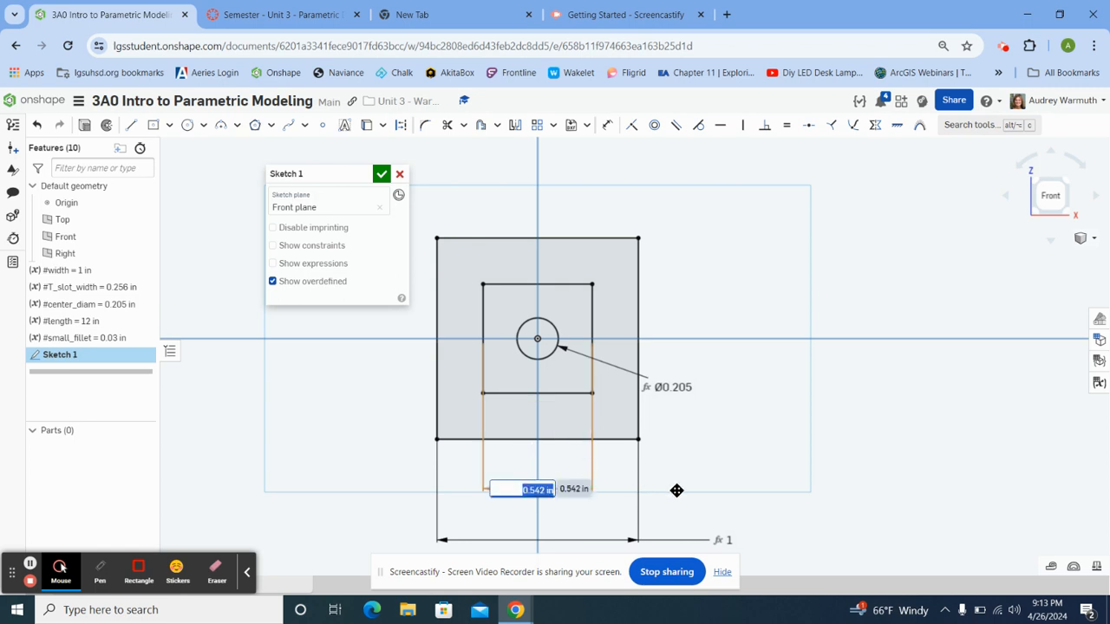
pyautogui.write('cen')
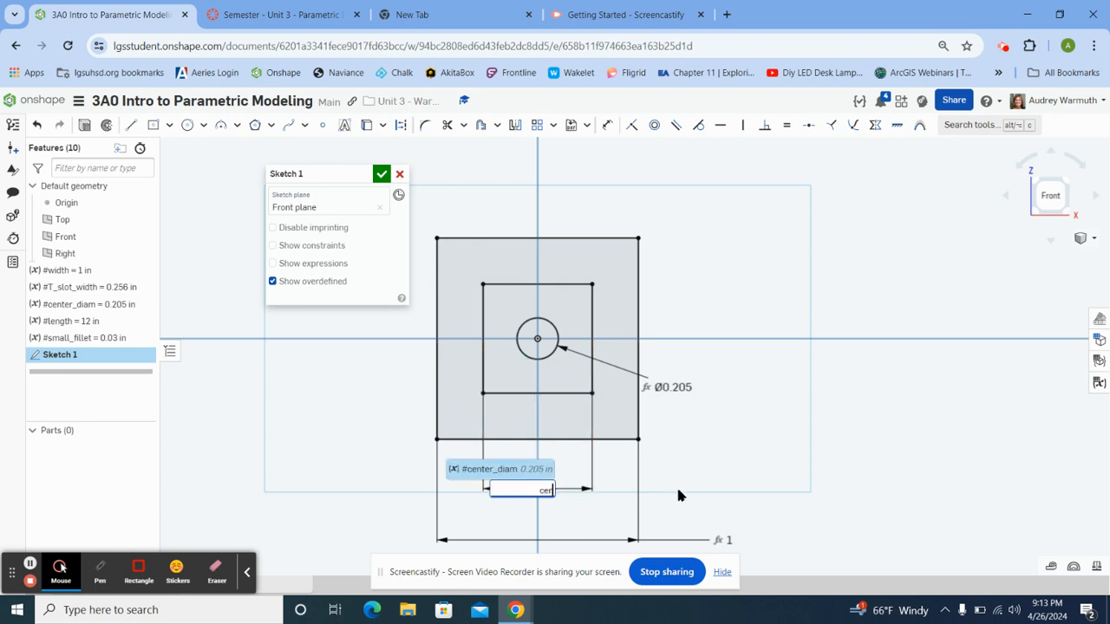
pyautogui.click(497, 472)
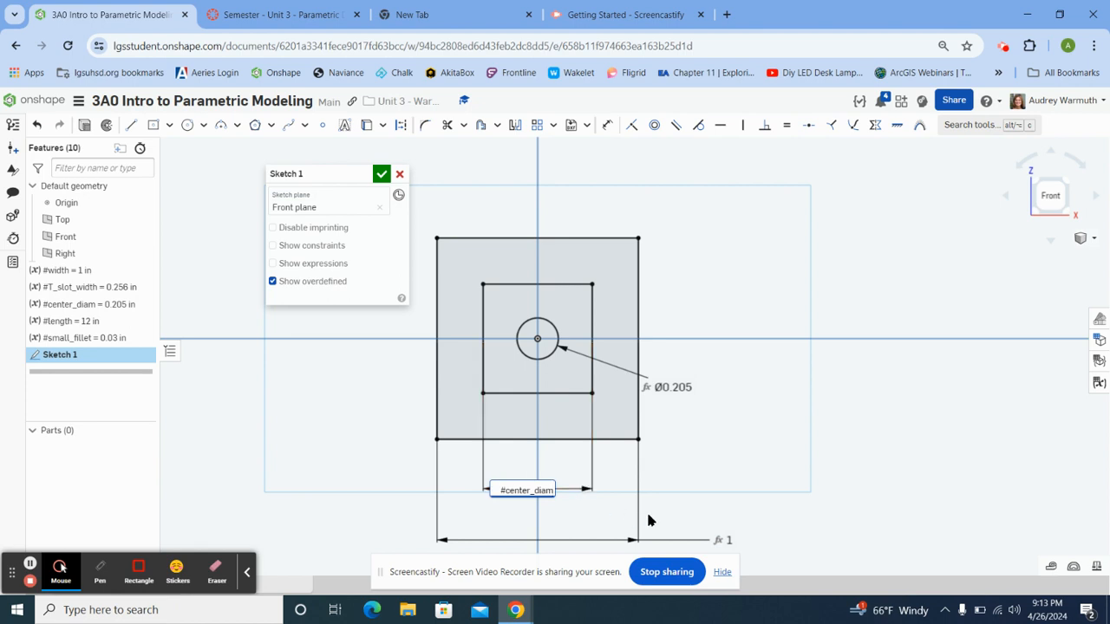
pyautogui.write('*2')
pyautogui.press('Return')
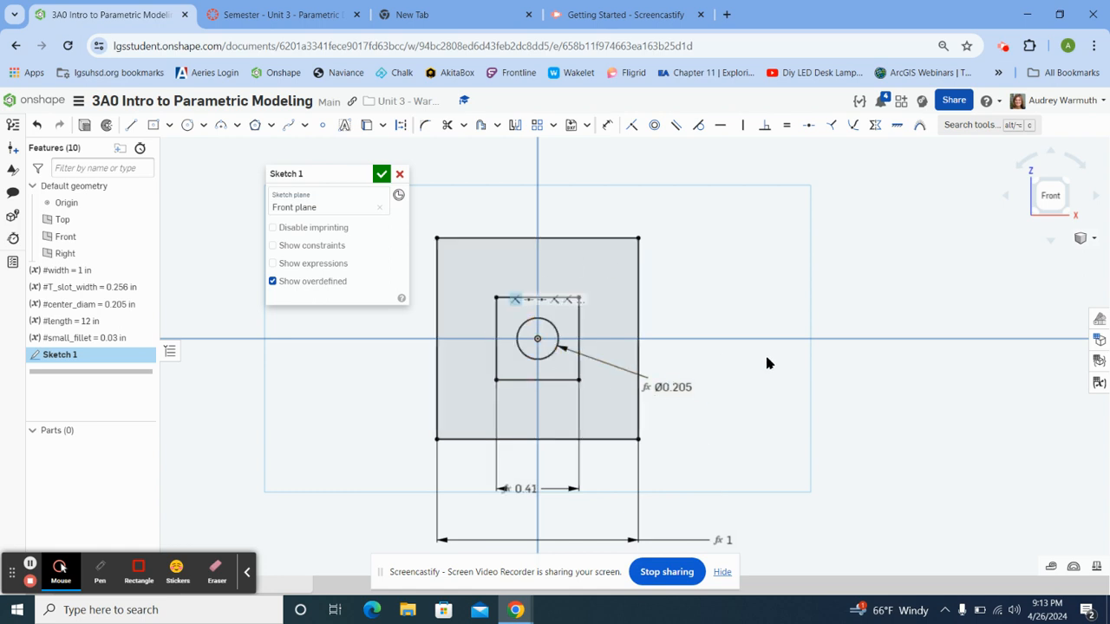
# Review the cross-section drawing in the activity PDF, and draw a construction line from the origin to the outer square's upper-right corner
pyautogui.click(321, 16)
pyautogui.scroll(-6, 424, 347)
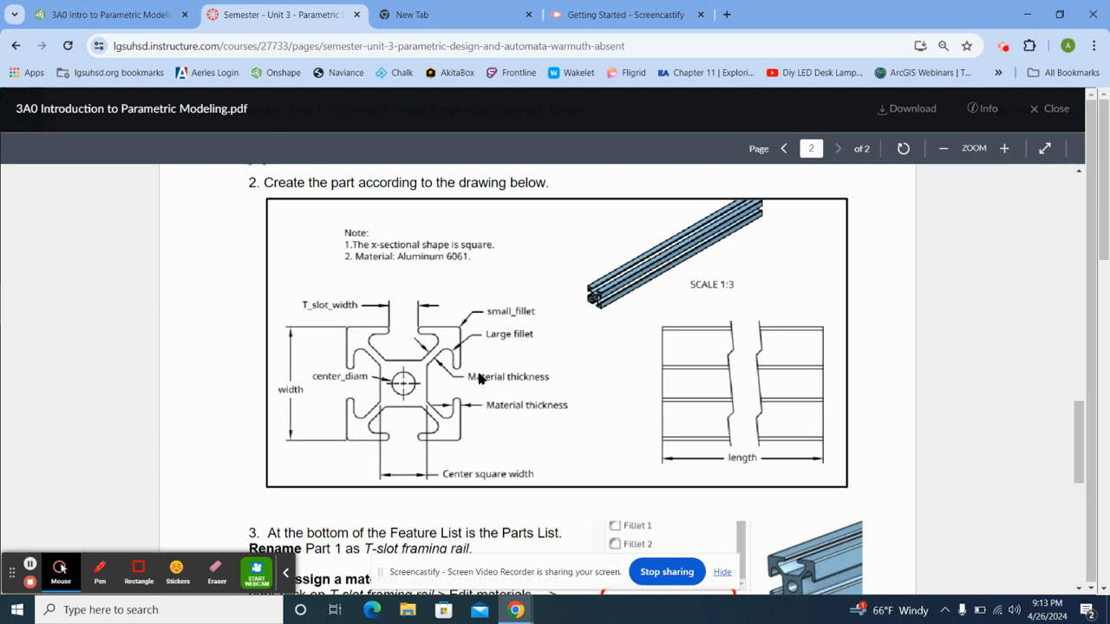
pyautogui.scroll(1, 480, 379)
pyautogui.scroll(-1, 481, 379)
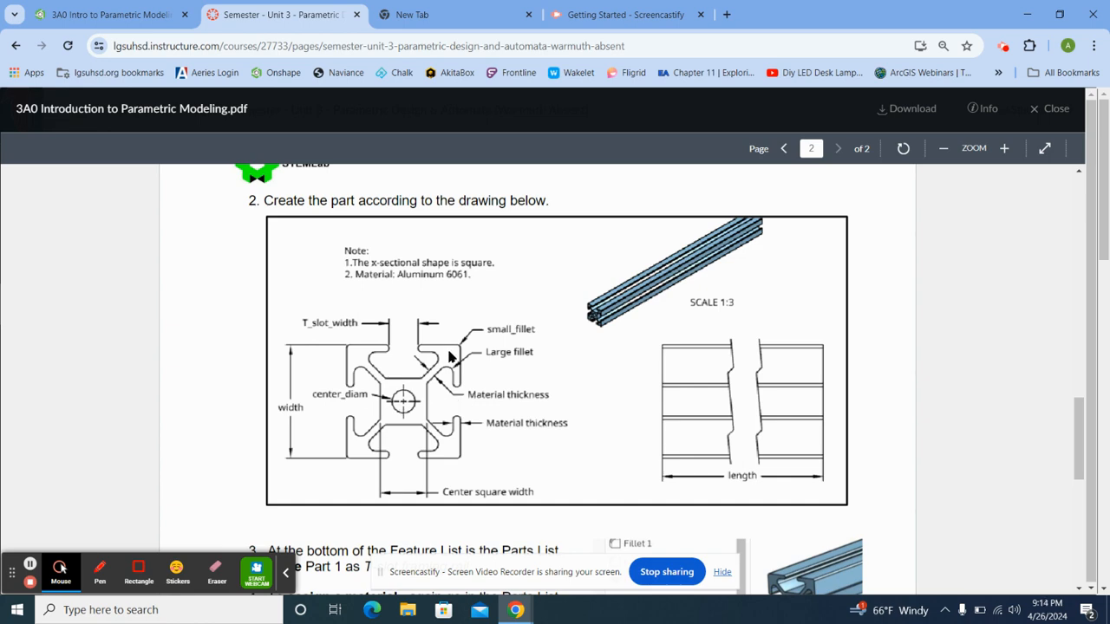
pyautogui.click(160, 15)
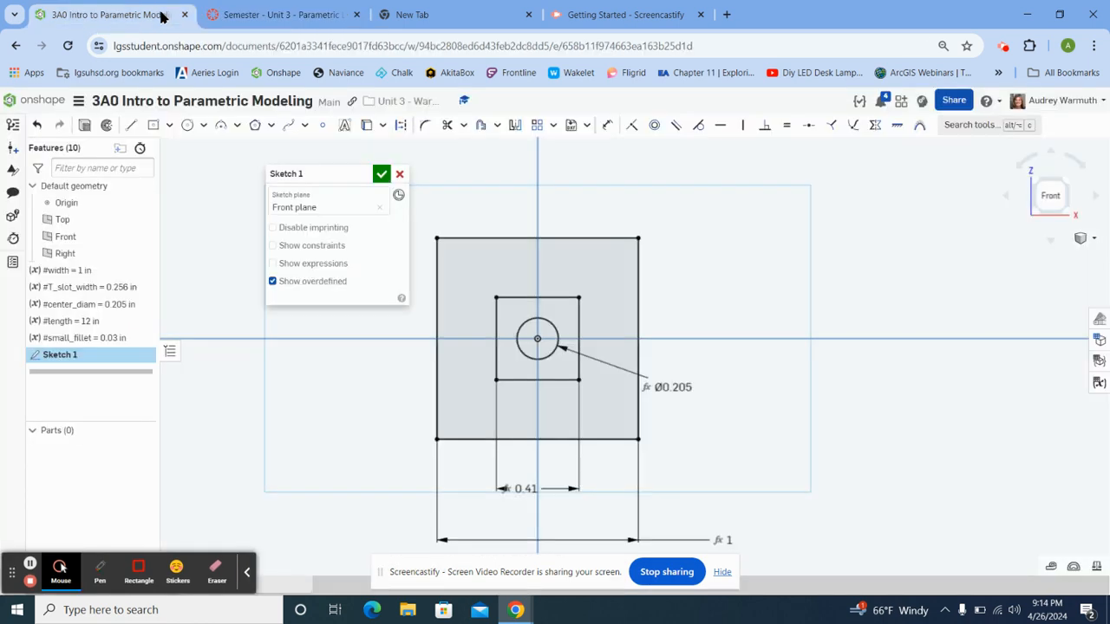
pyautogui.click(132, 126)
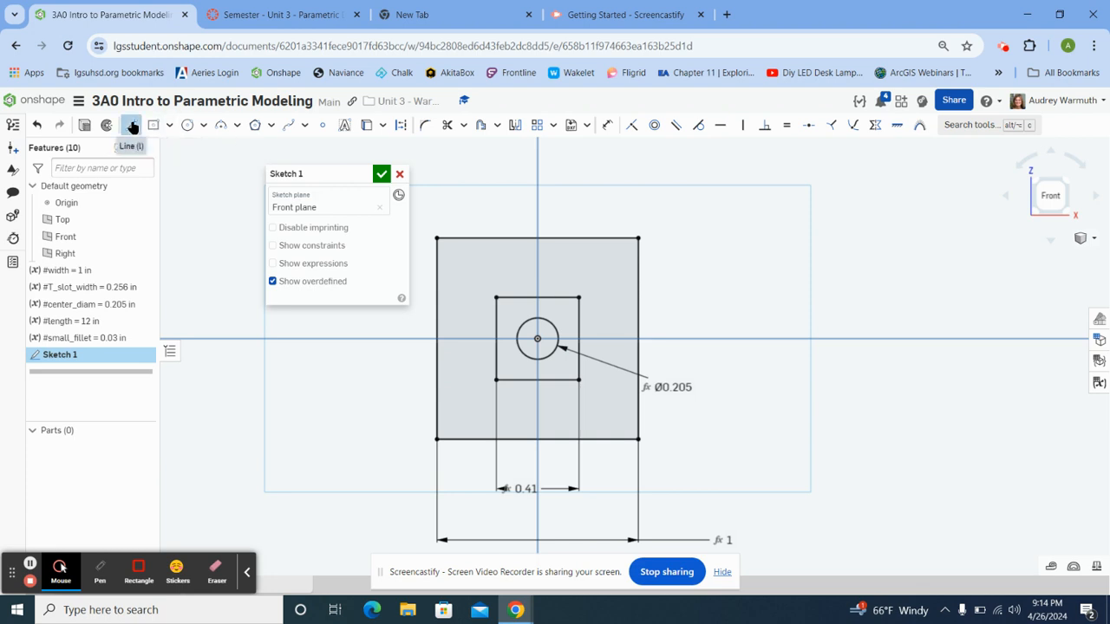
pyautogui.click(401, 127)
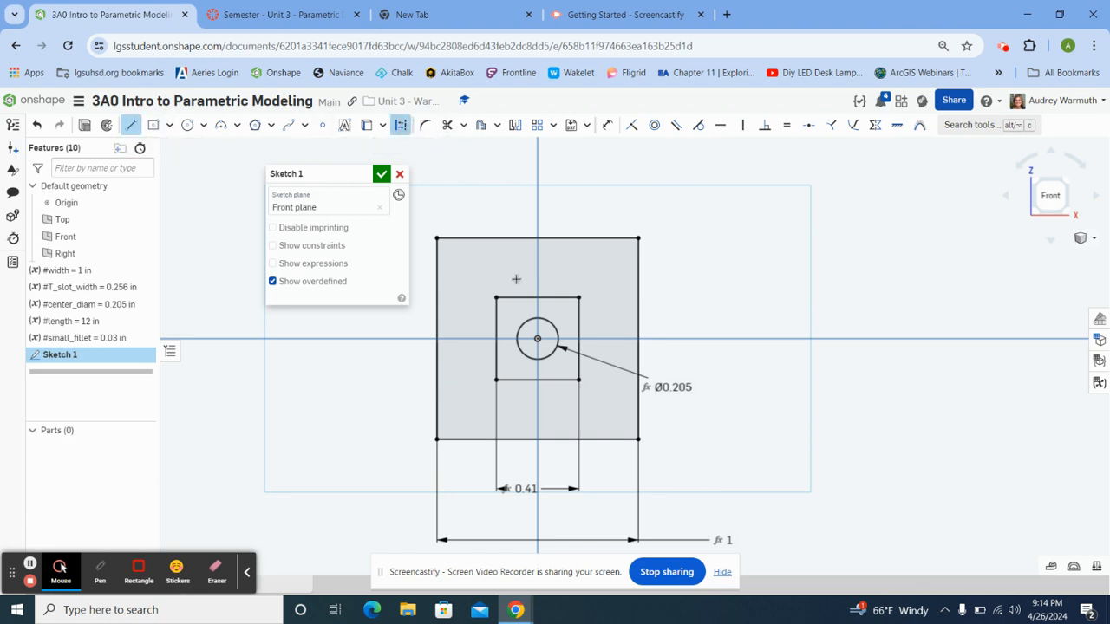
pyautogui.click(538, 338)
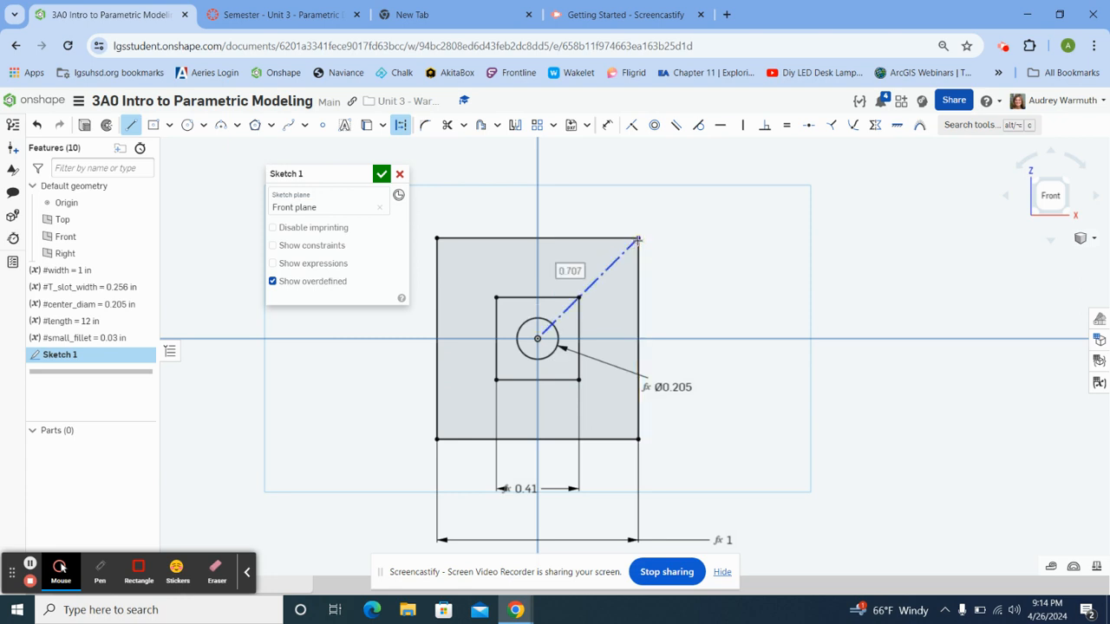
pyautogui.click(638, 240)
pyautogui.click(742, 266)
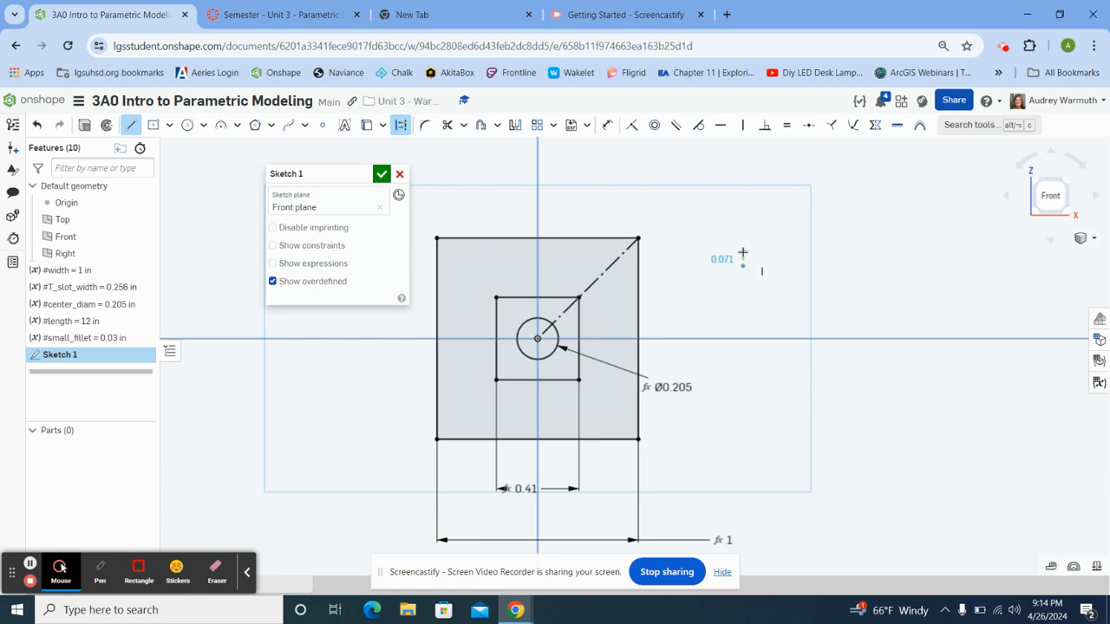
pyautogui.click(398, 126)
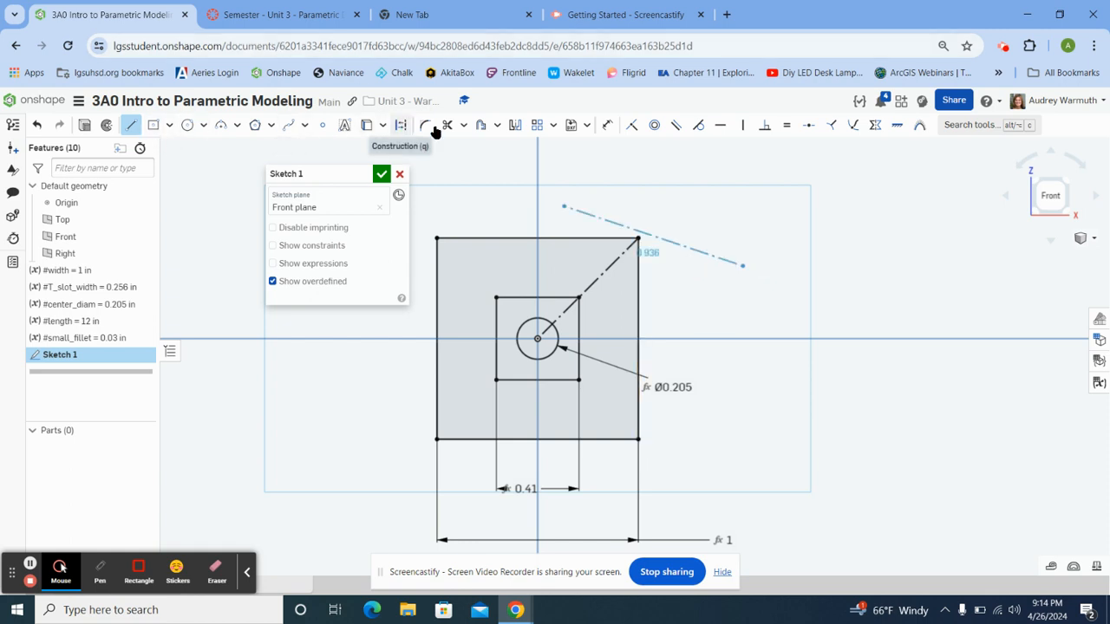
pyautogui.click(720, 199)
pyautogui.click(742, 178)
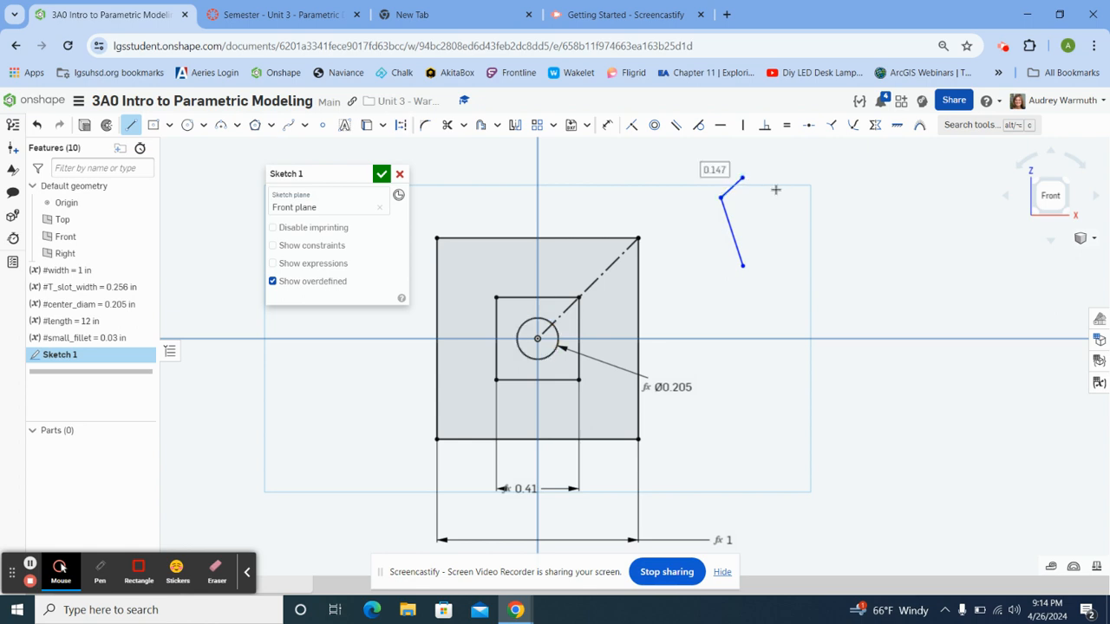
pyautogui.press('Escape')
pyautogui.hotkey('ctrl', 'z')
pyautogui.hotkey('ctrl', 'z')
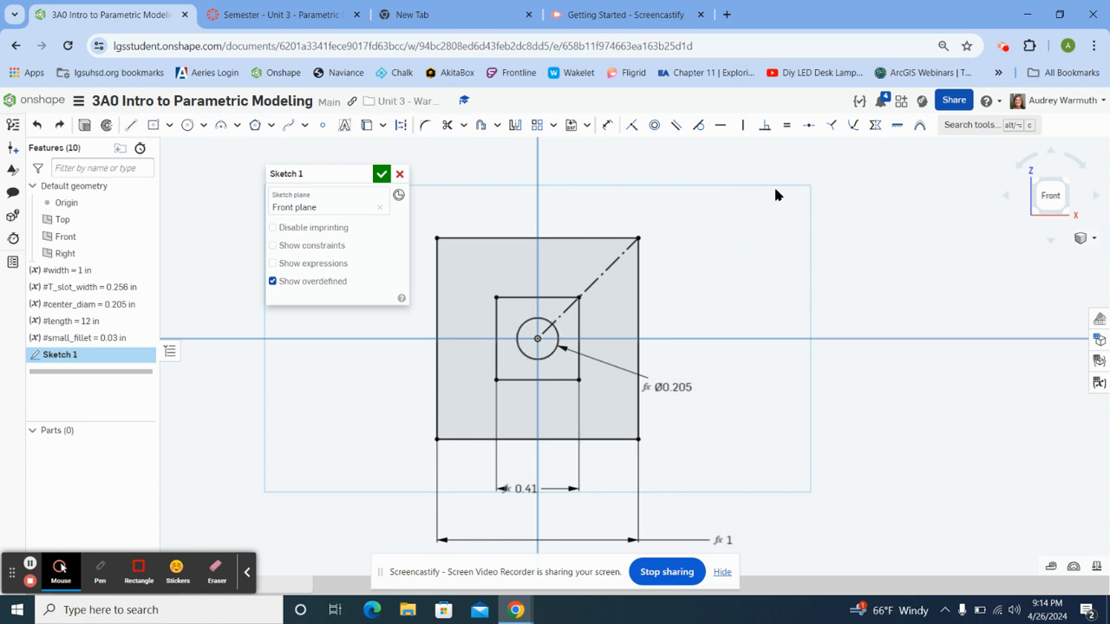
# Sketch connected lines from the outer square's top edge: down about 0.093 in, right about 0.203 in, and diagonally to the inner square's top edge
pyautogui.click(129, 123)
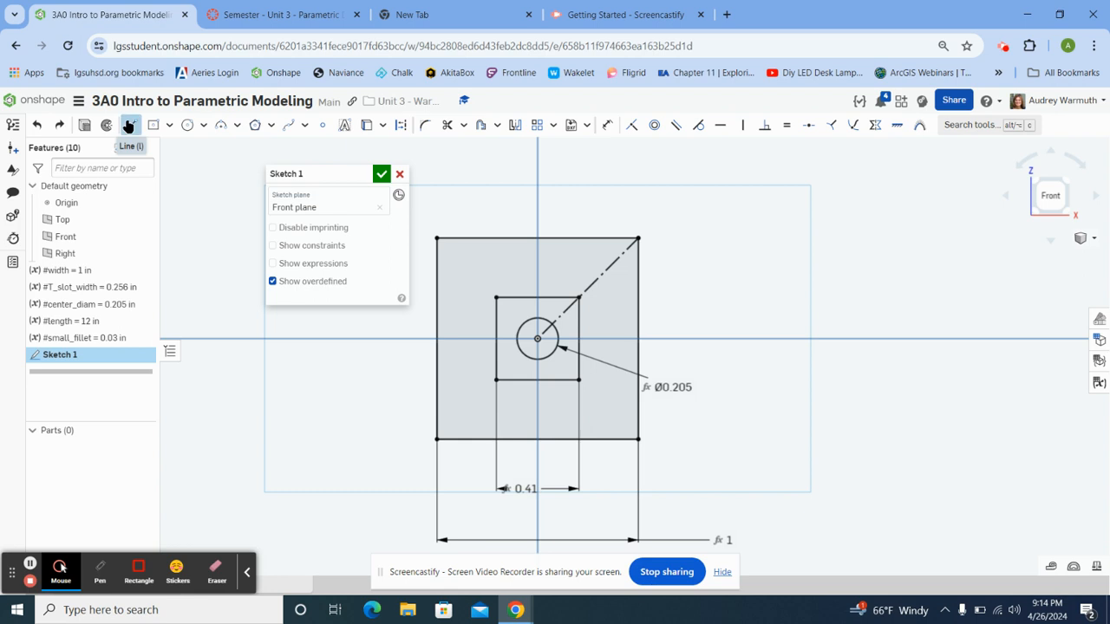
pyautogui.click(552, 238)
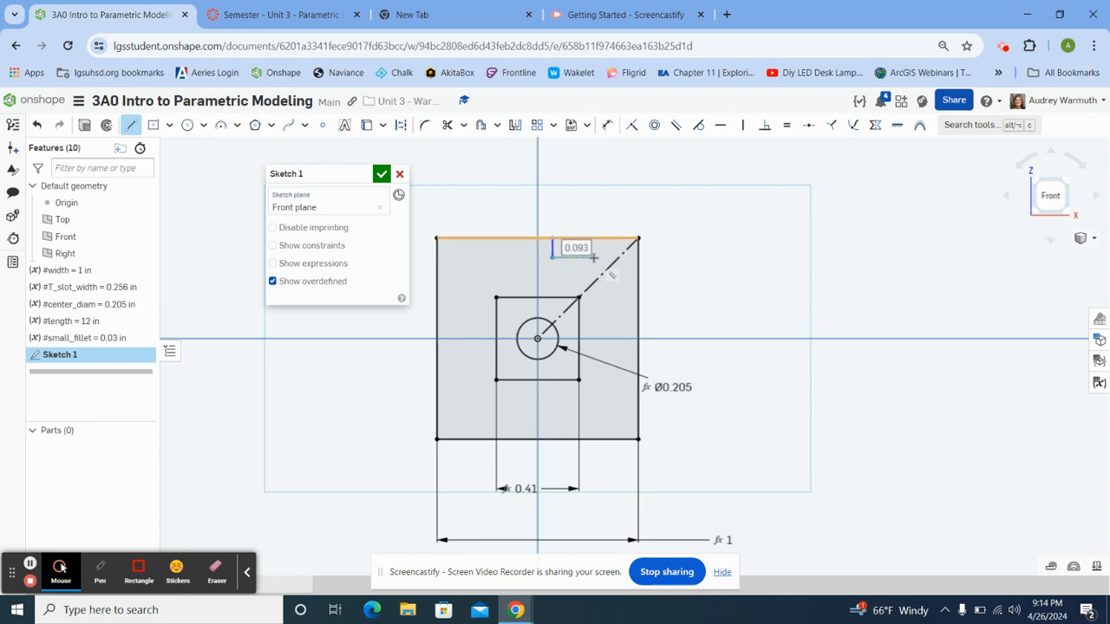
pyautogui.click(593, 258)
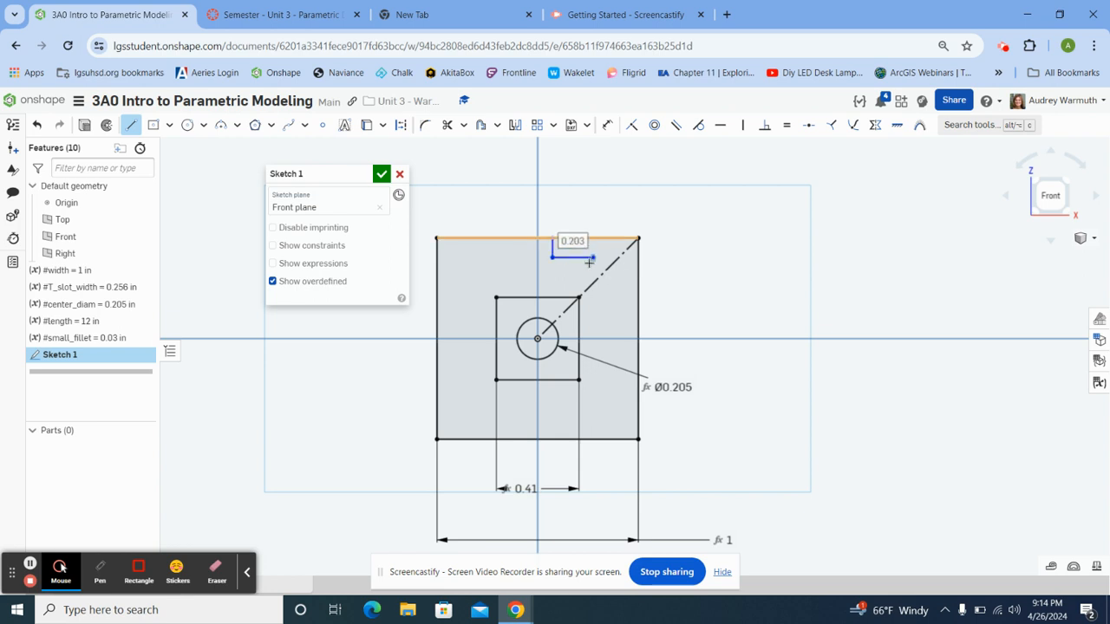
pyautogui.click(560, 300)
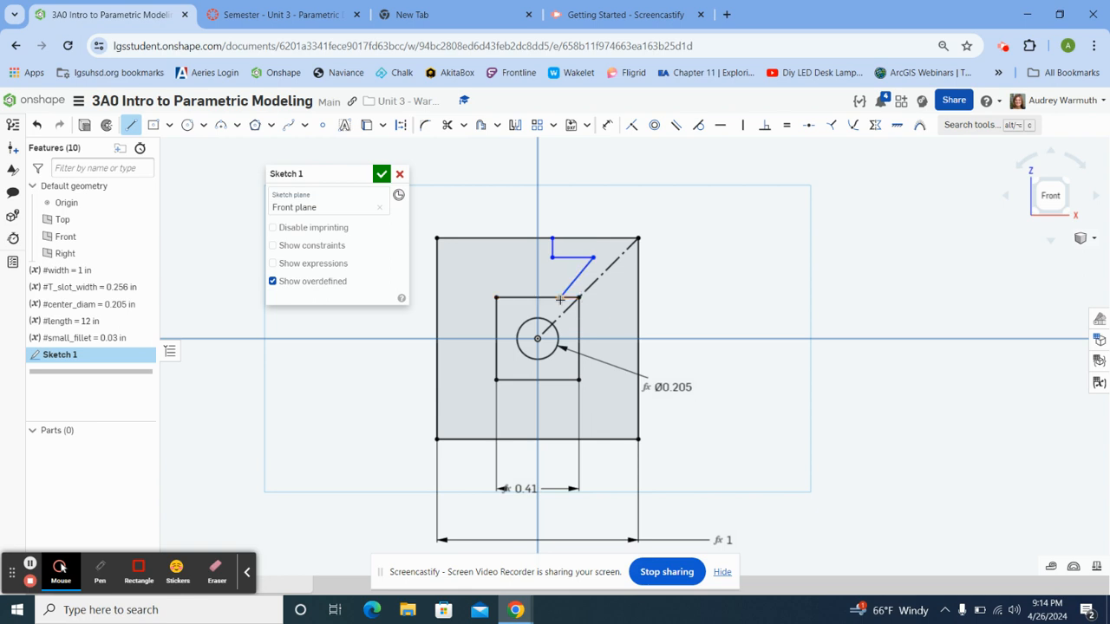
pyautogui.click(759, 182)
pyautogui.press('Escape')
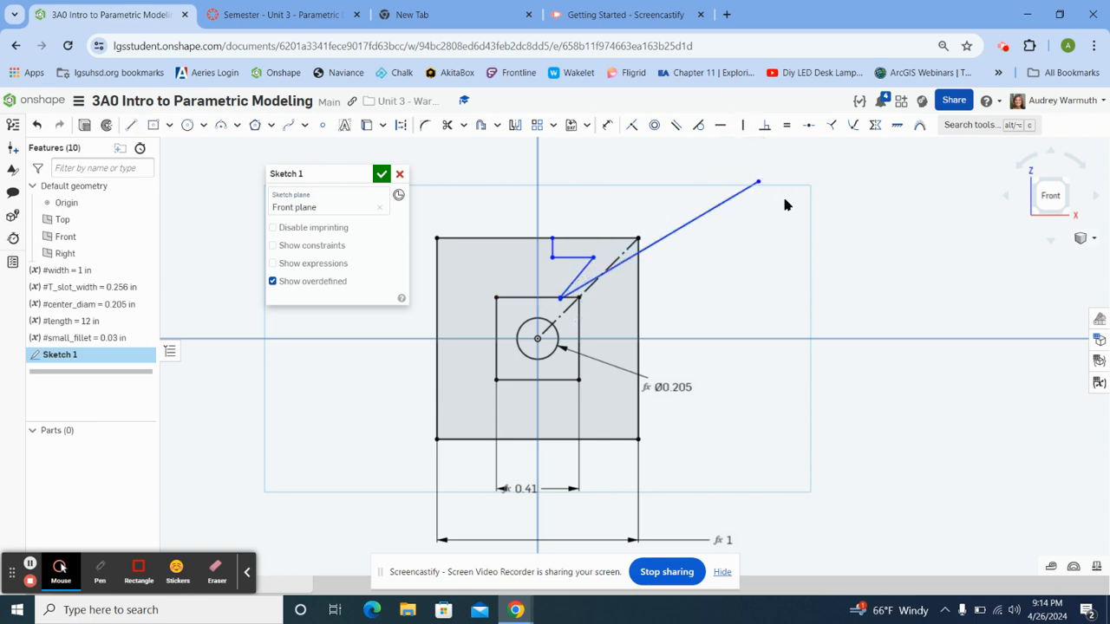
pyautogui.hotkey('ctrl', 'z')
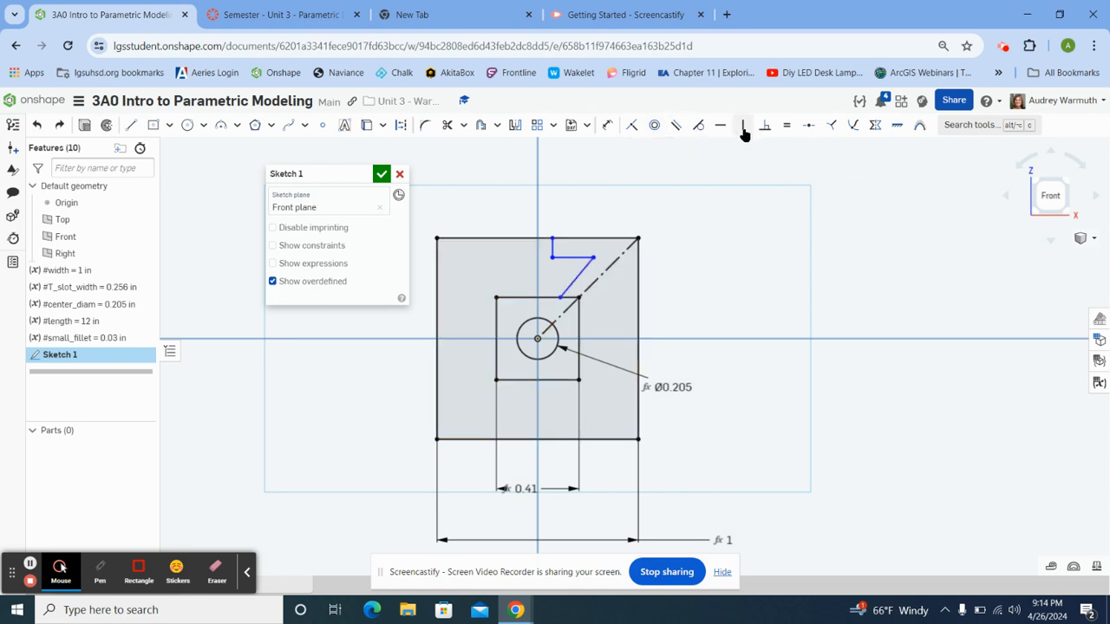
# Make the slot's slanted line parallel to the diagonal construction line
pyautogui.click(676, 128)
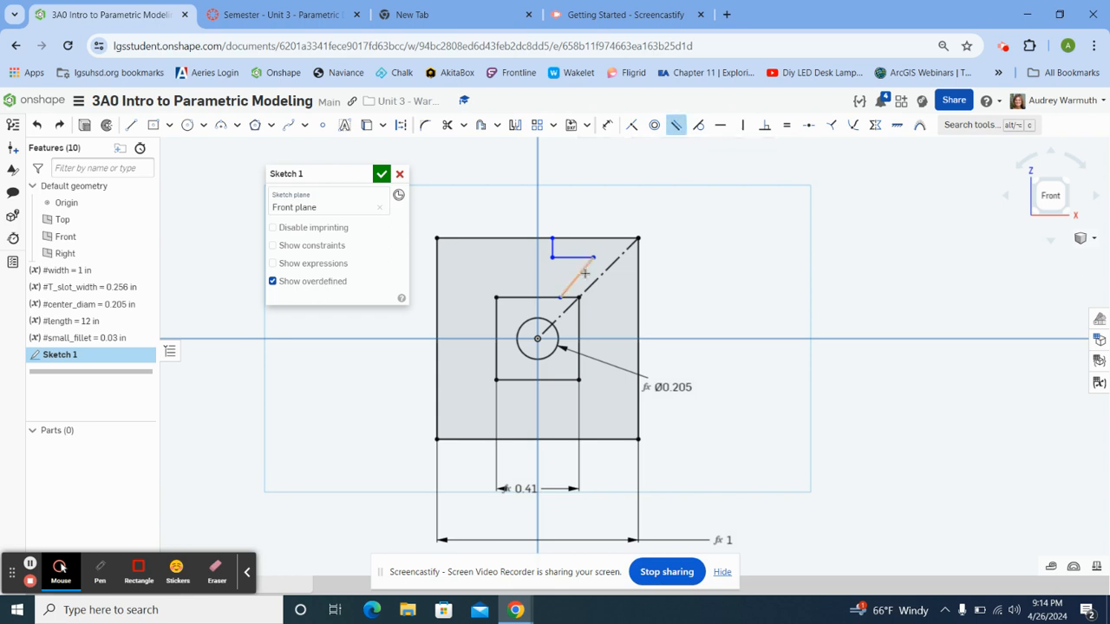
pyautogui.click(583, 273)
pyautogui.click(595, 281)
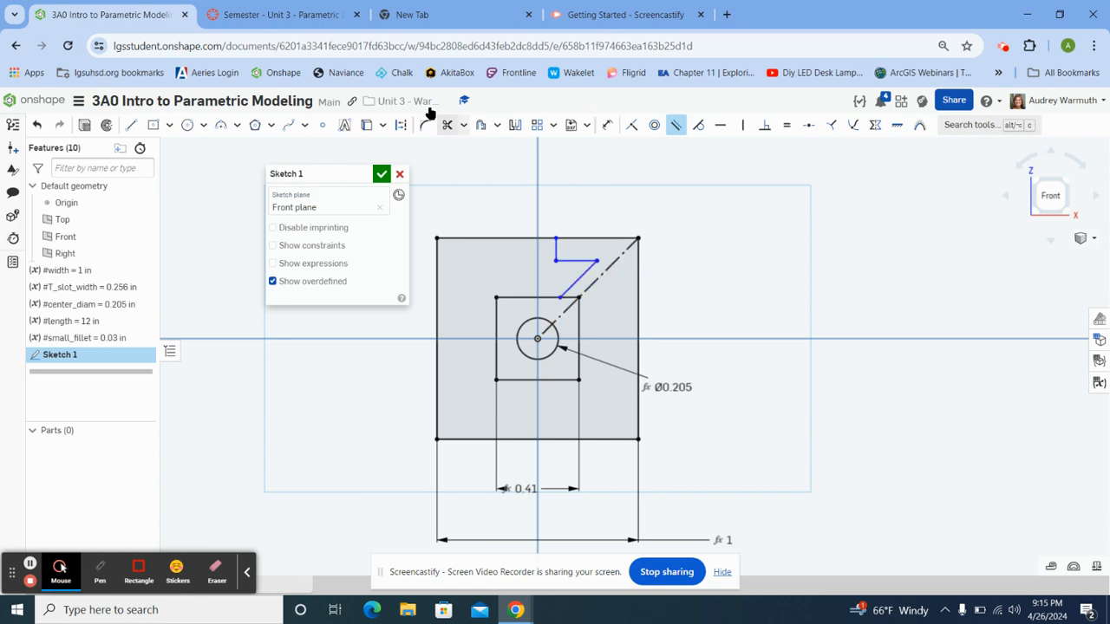
# Check the slot-width callout in the activity PDF, and dimension the slot's short vertical line from the vertical centerline as #T_slot_width/2
pyautogui.click(303, 20)
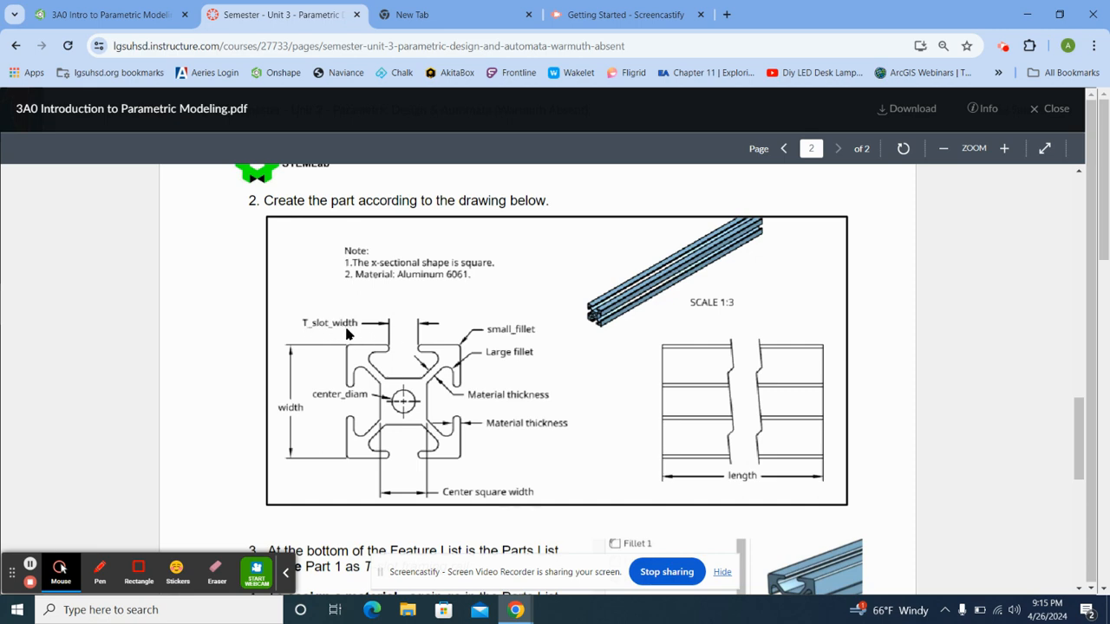
pyautogui.click(154, 23)
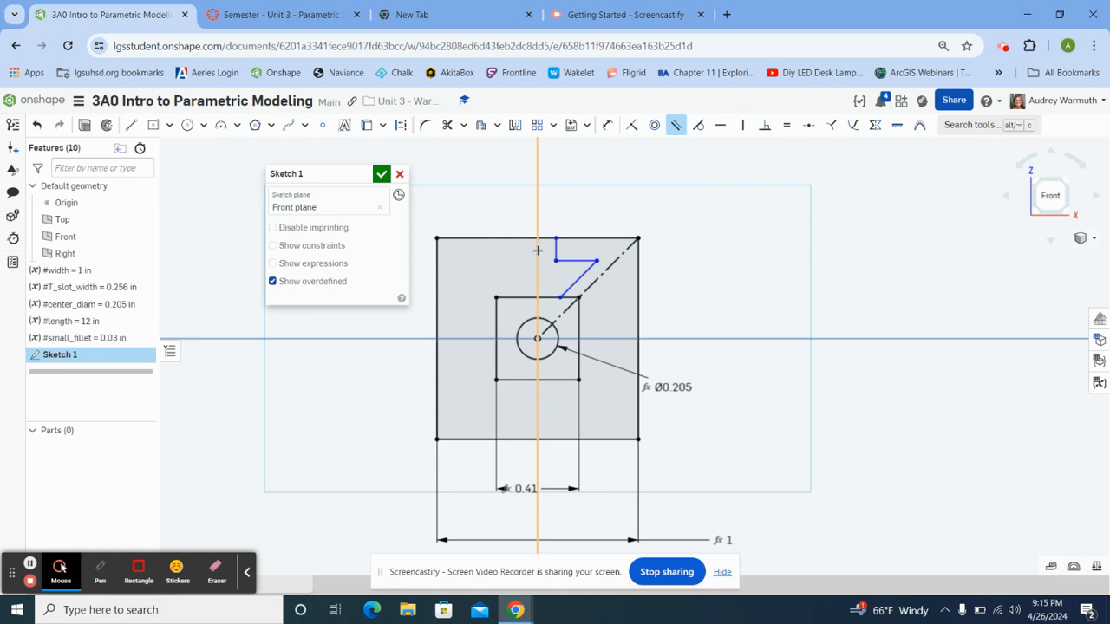
pyautogui.click(607, 125)
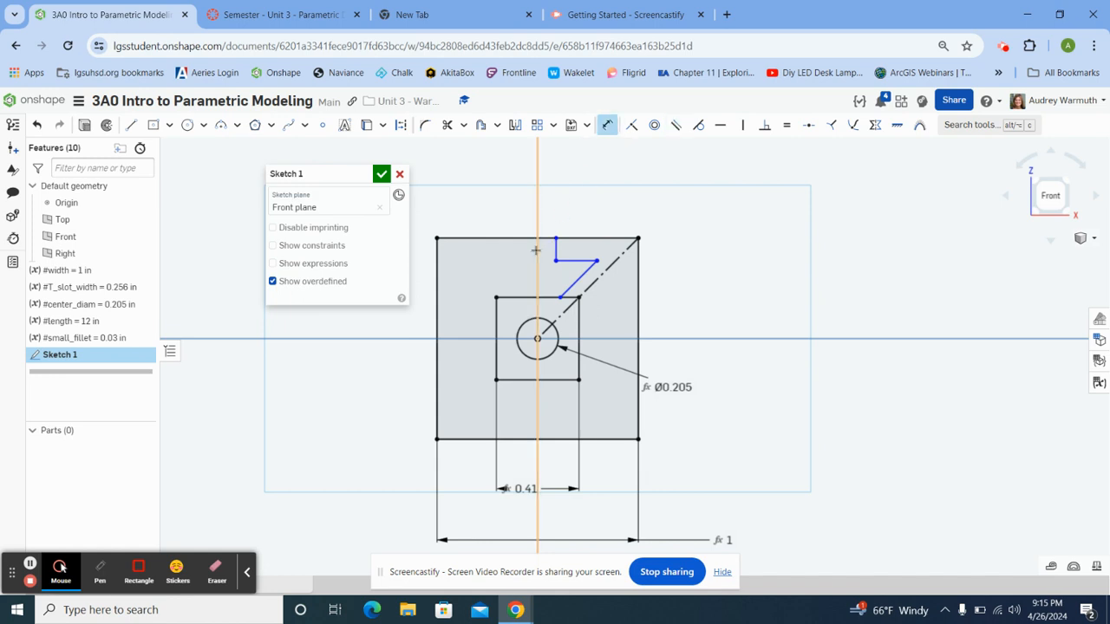
pyautogui.click(555, 250)
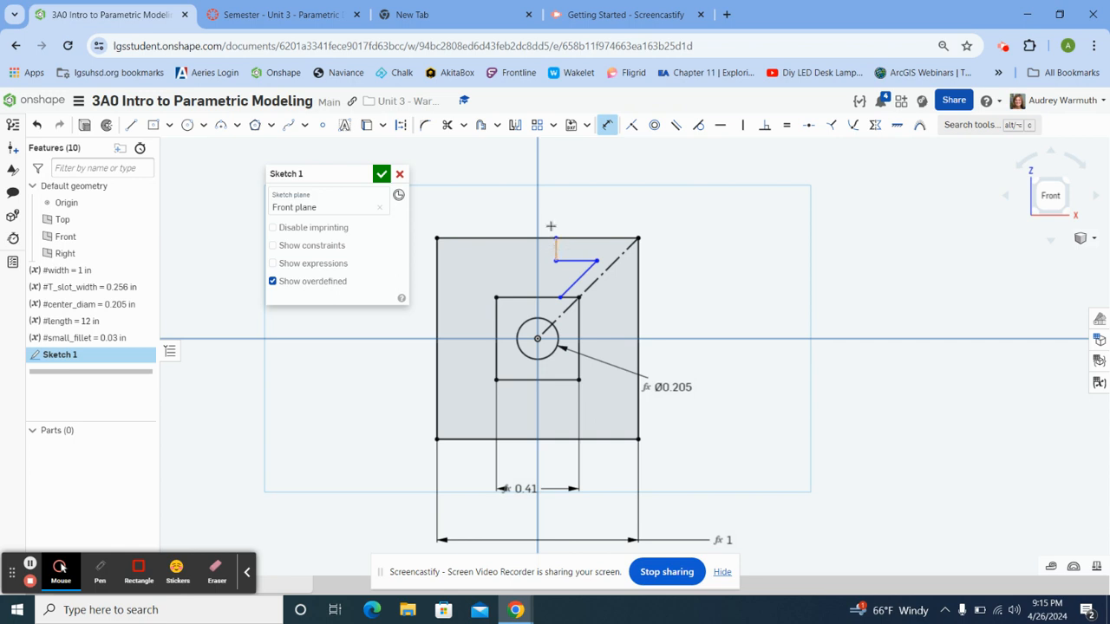
pyautogui.click(538, 227)
pyautogui.click(598, 196)
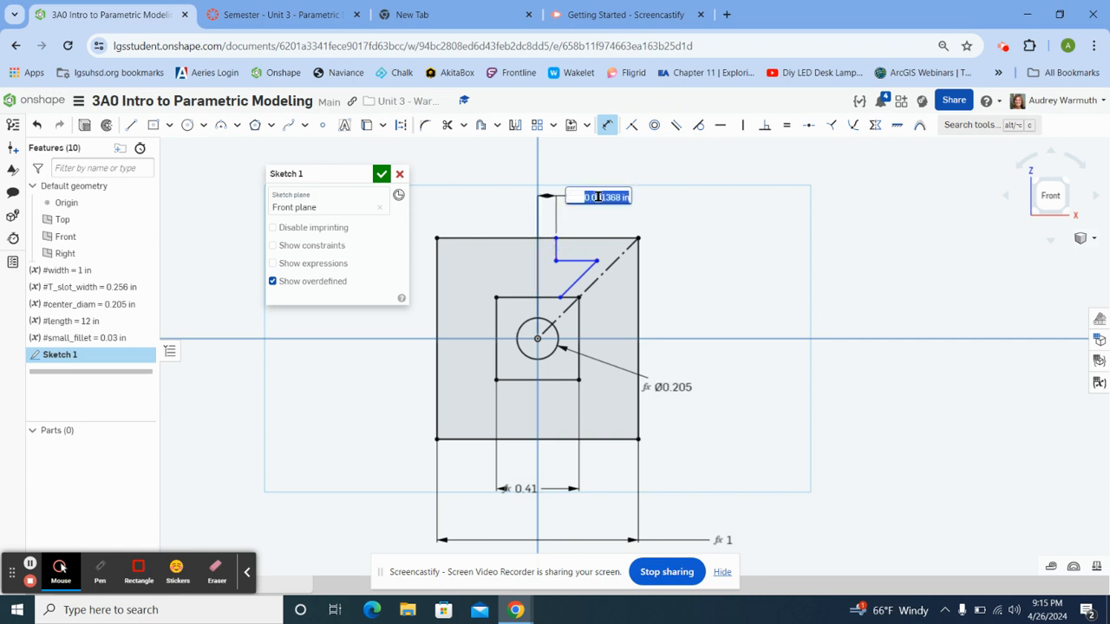
pyautogui.write('t')
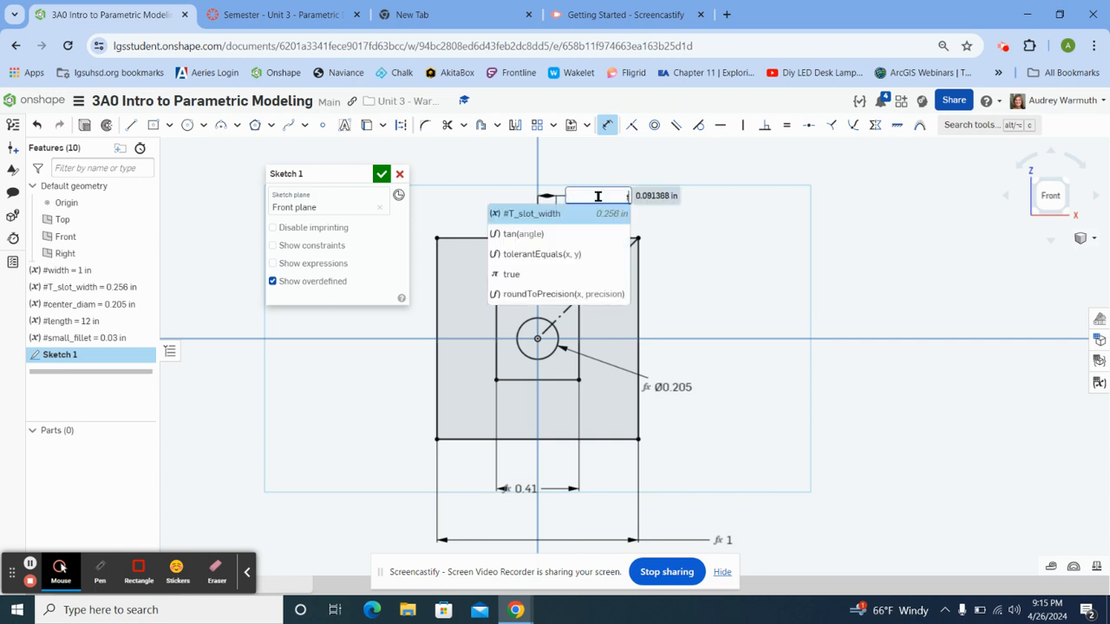
pyautogui.click(555, 216)
pyautogui.write('/2')
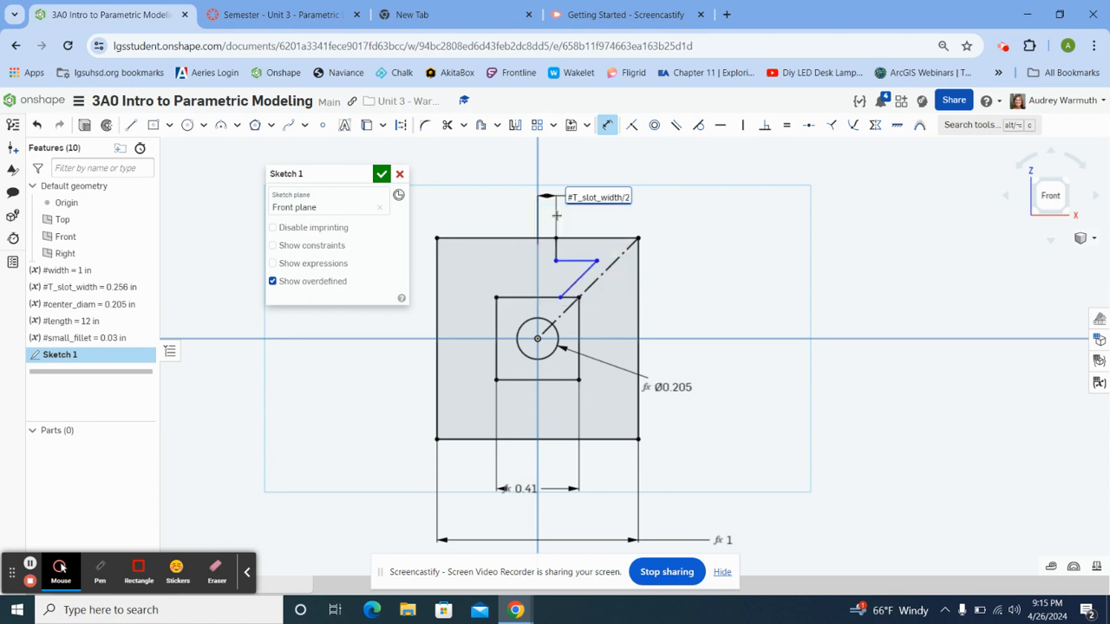
pyautogui.press('Return')
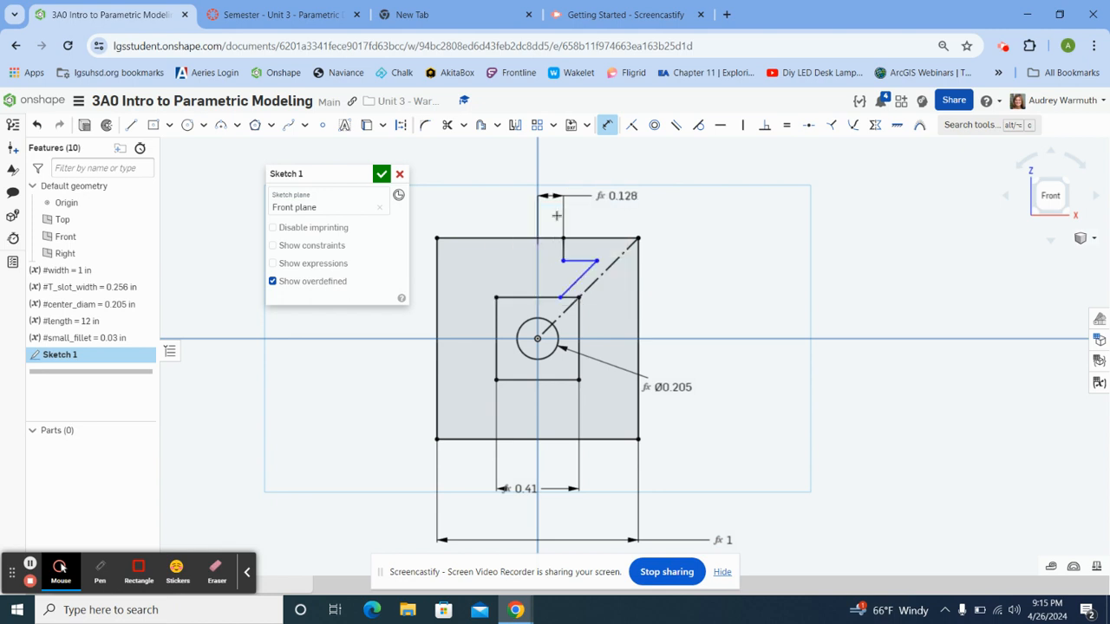
# Look up the material thickness in the activity PDF, and dimension the slot's horizontal line from the outer square's top edge as #center_diam/2
pyautogui.click(268, 16)
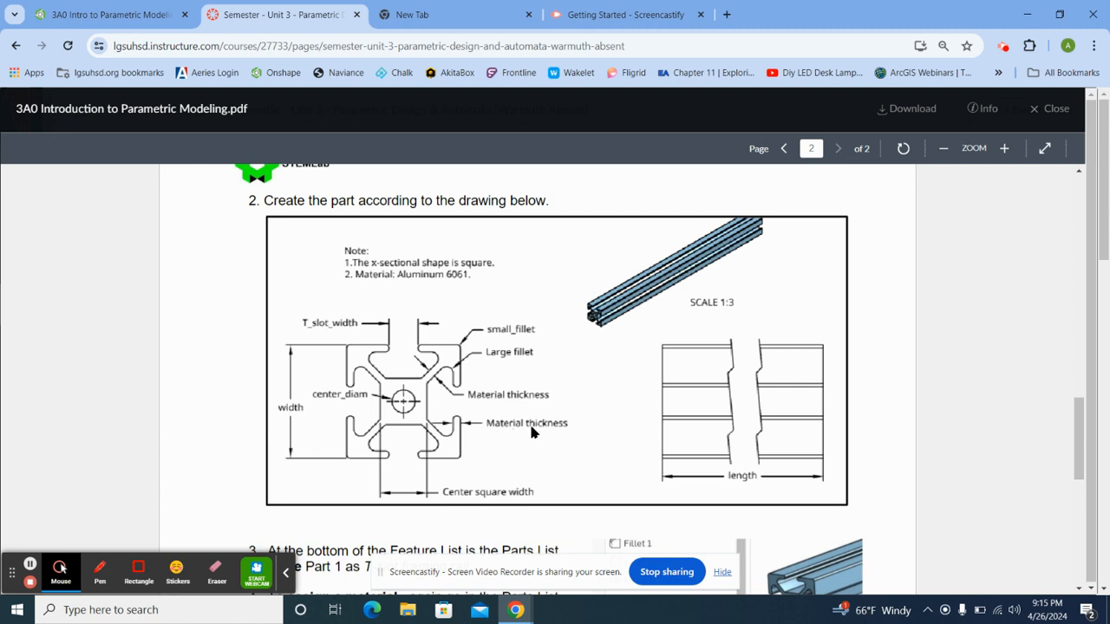
pyautogui.scroll(5, 560, 387)
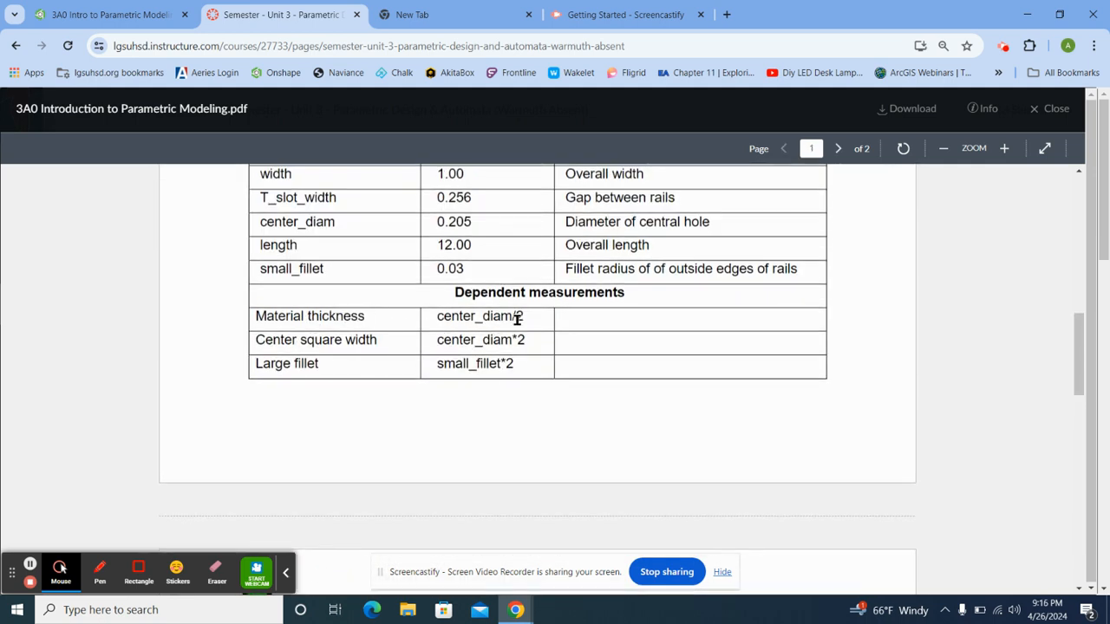
pyautogui.click(150, 21)
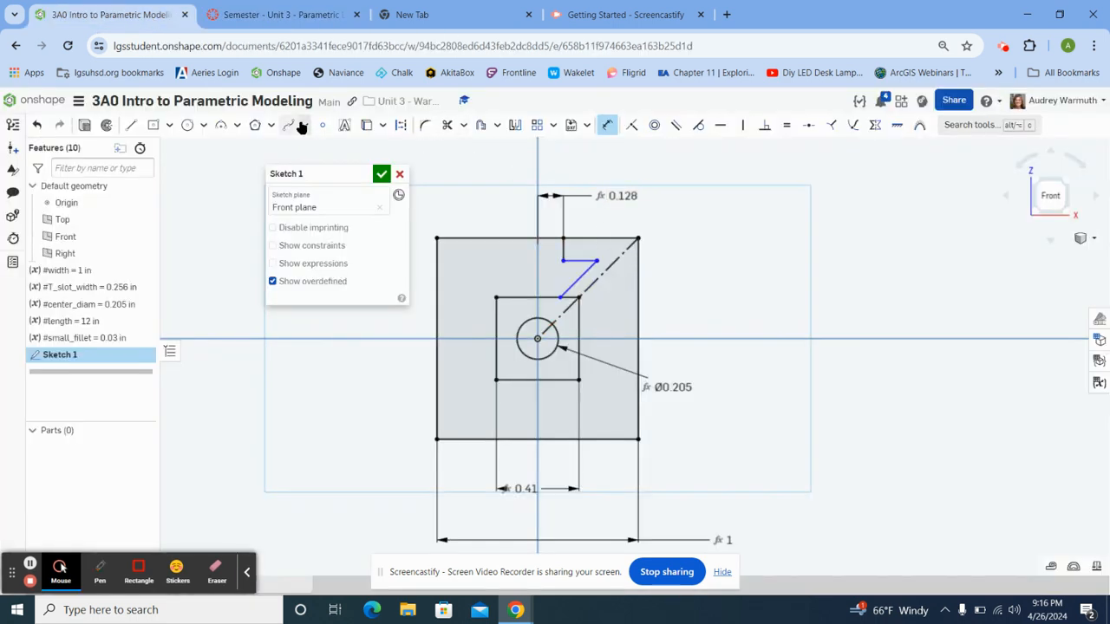
pyautogui.click(576, 261)
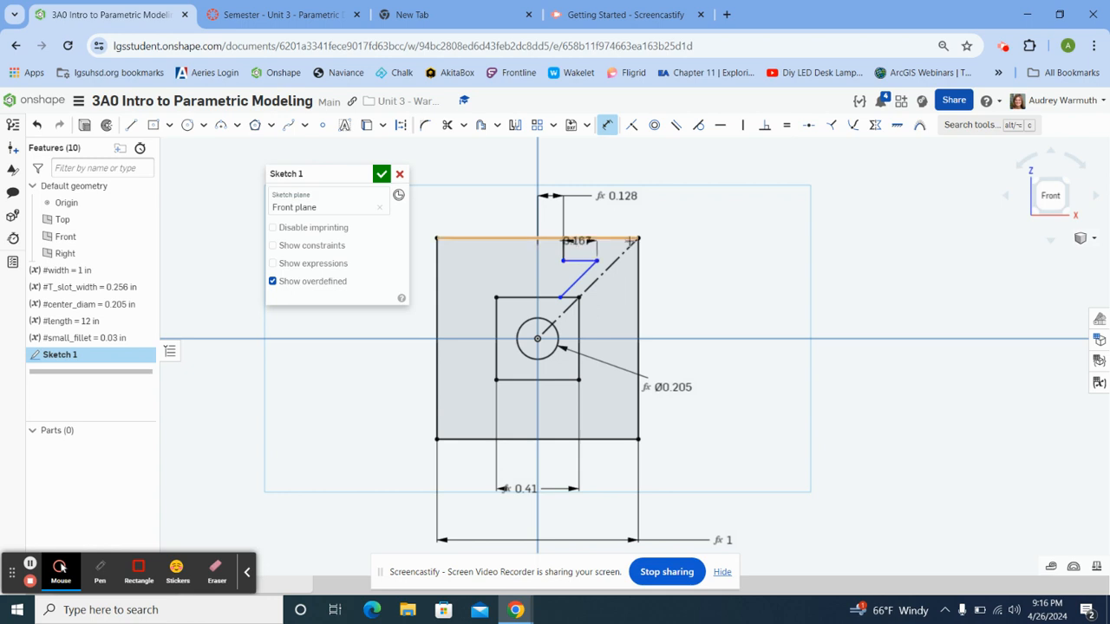
pyautogui.click(578, 239)
pyautogui.click(711, 211)
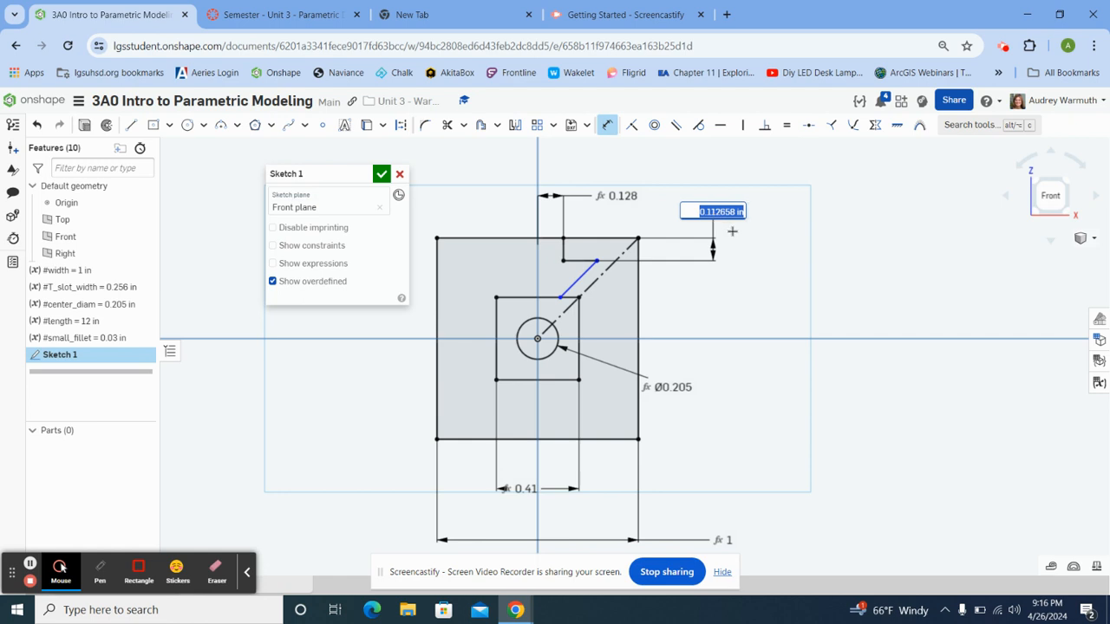
pyautogui.write('cen')
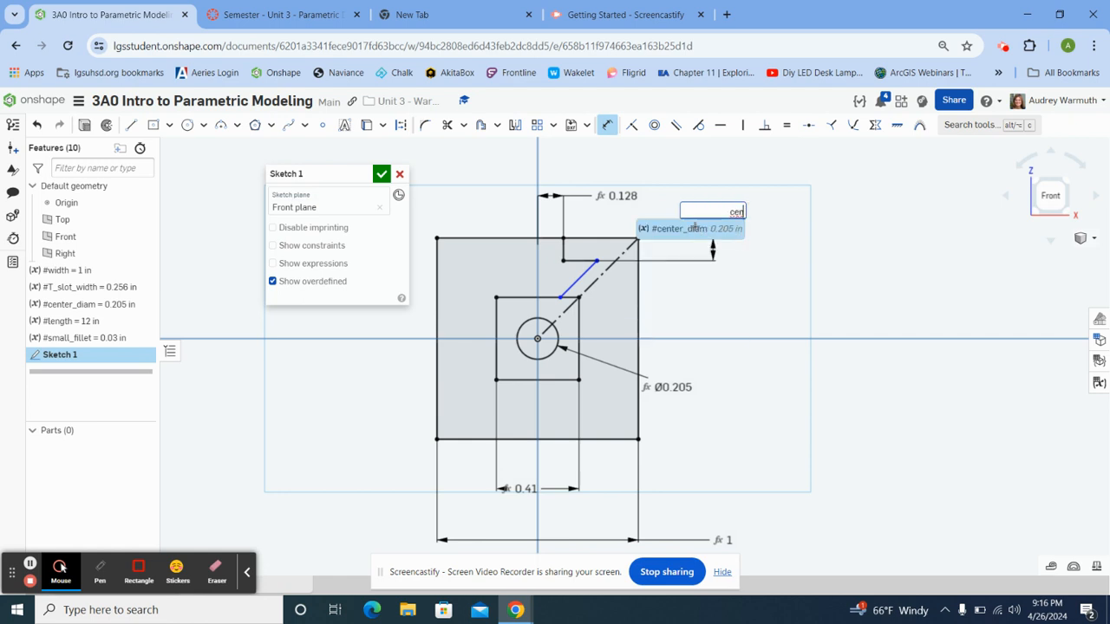
pyautogui.click(694, 228)
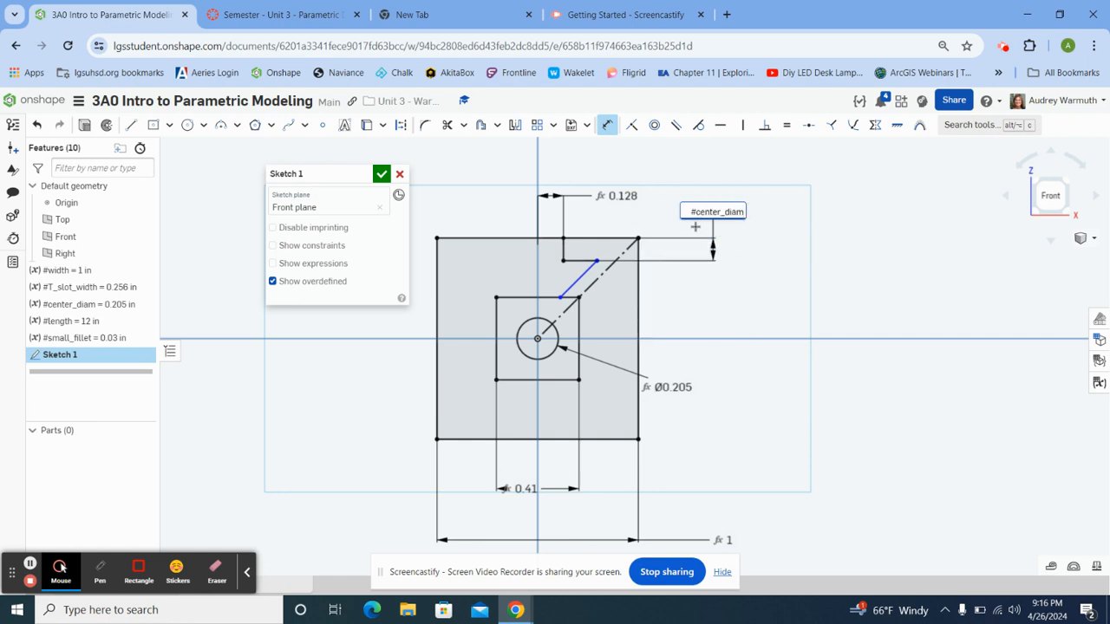
pyautogui.write('/2')
pyautogui.press('Return')
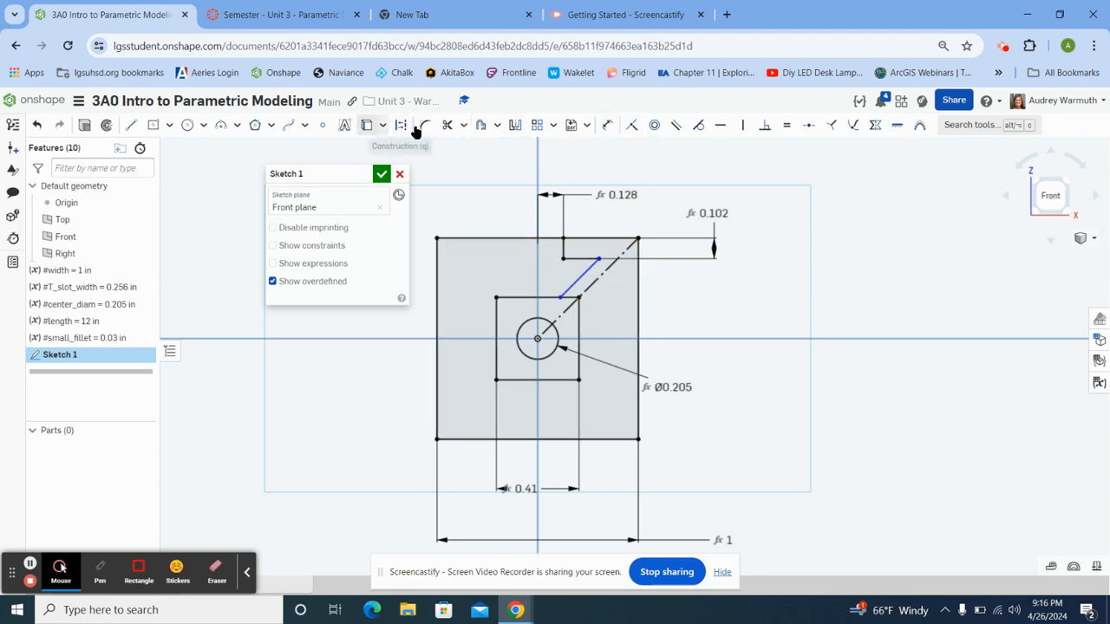
# Mirror the slot's vertical, horizontal and slanted lines about the diagonal construction line
pyautogui.click(516, 126)
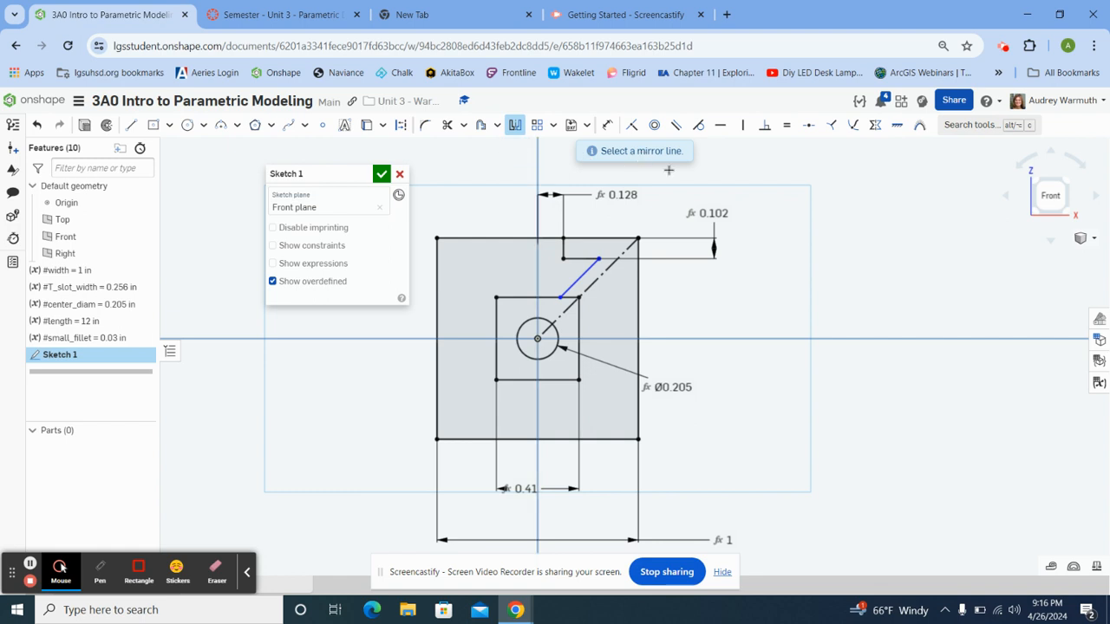
pyautogui.click(597, 281)
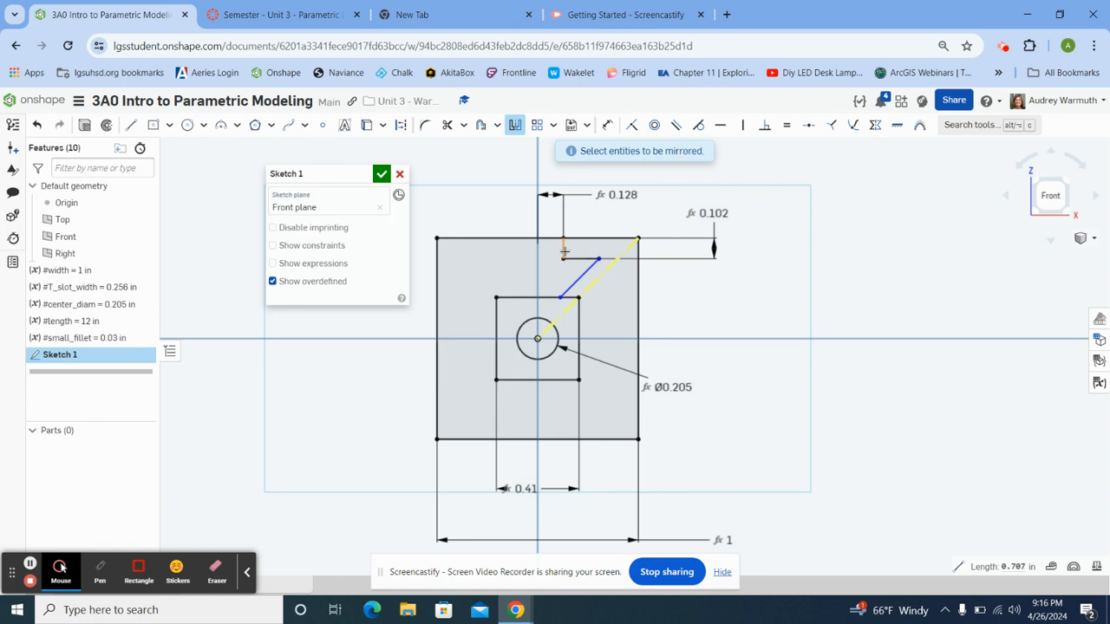
pyautogui.click(573, 258)
pyautogui.click(577, 281)
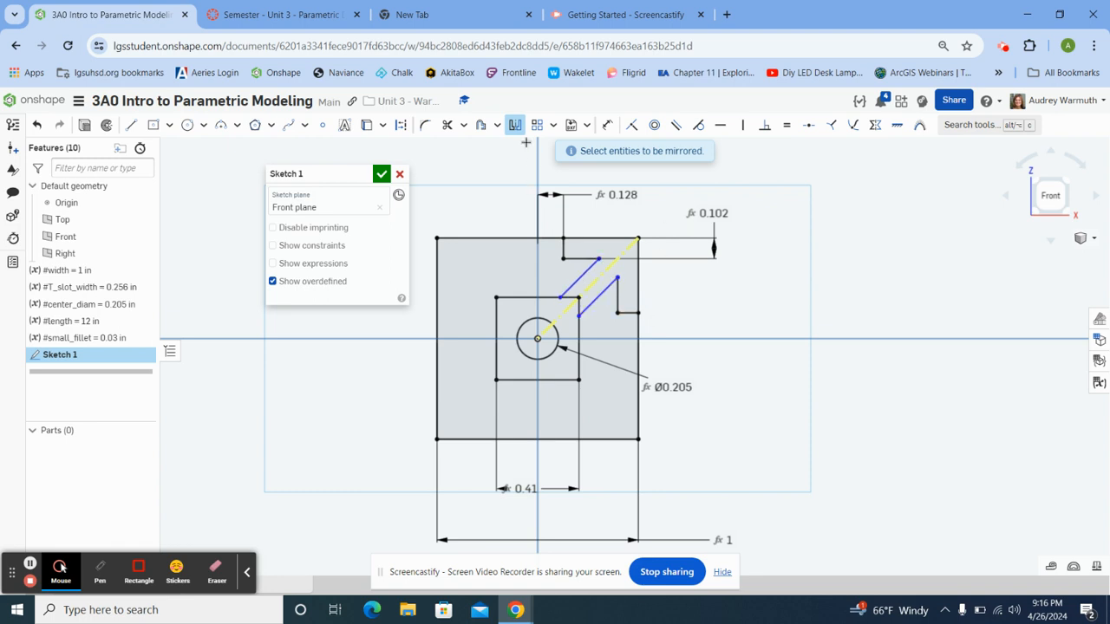
pyautogui.click(515, 128)
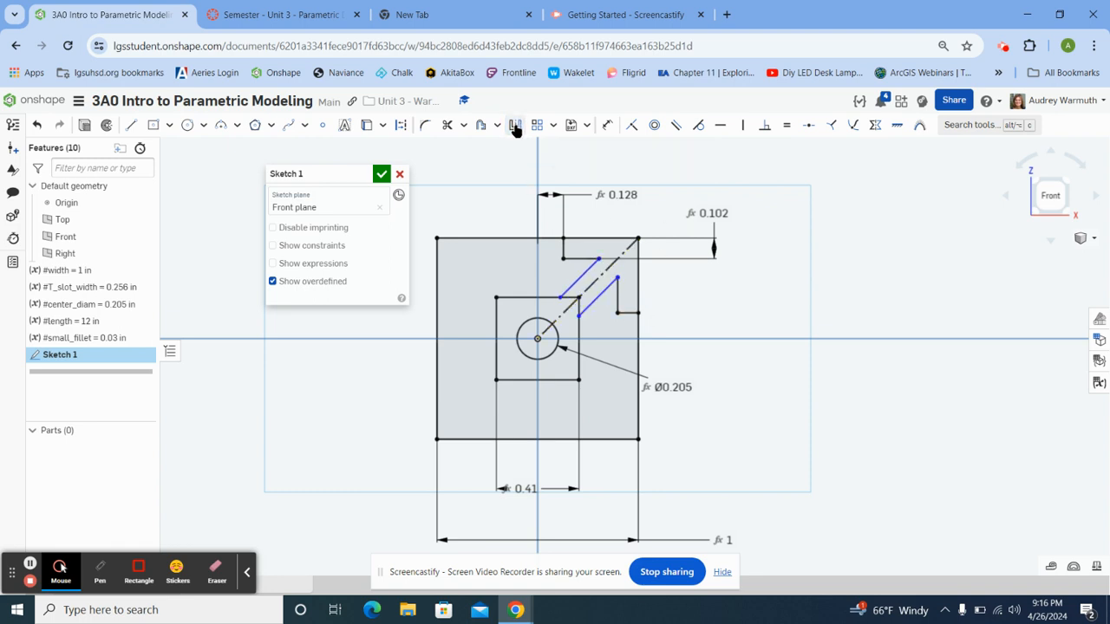
# Recheck the material thickness in the activity PDF, and set the distance between the two parallel slanted lines to #center_diam/2
pyautogui.click(262, 15)
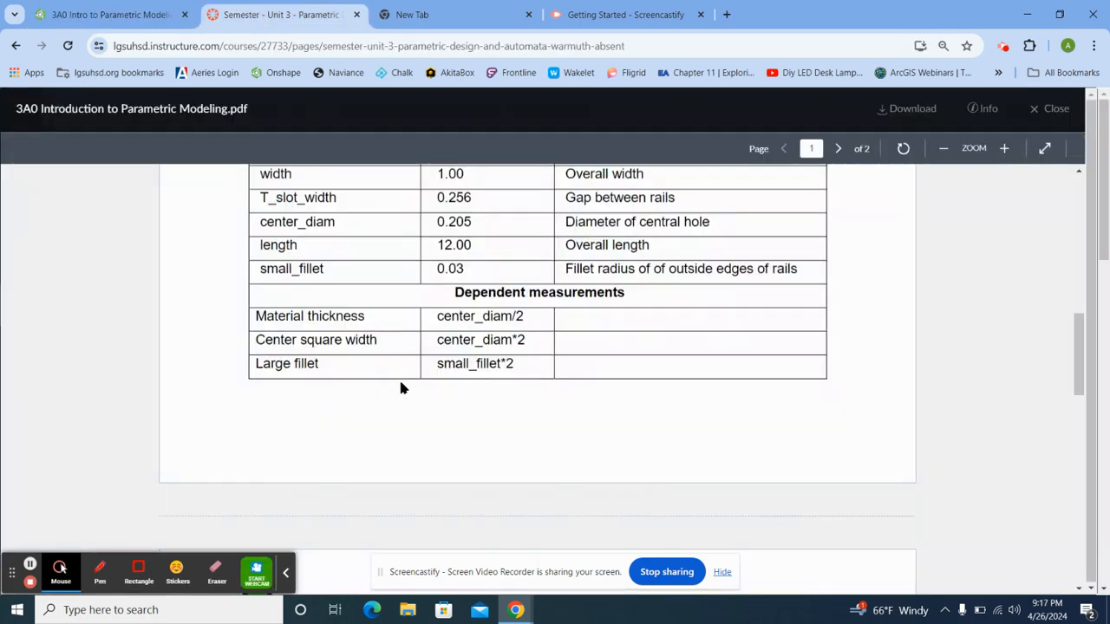
pyautogui.scroll(-6, 401, 387)
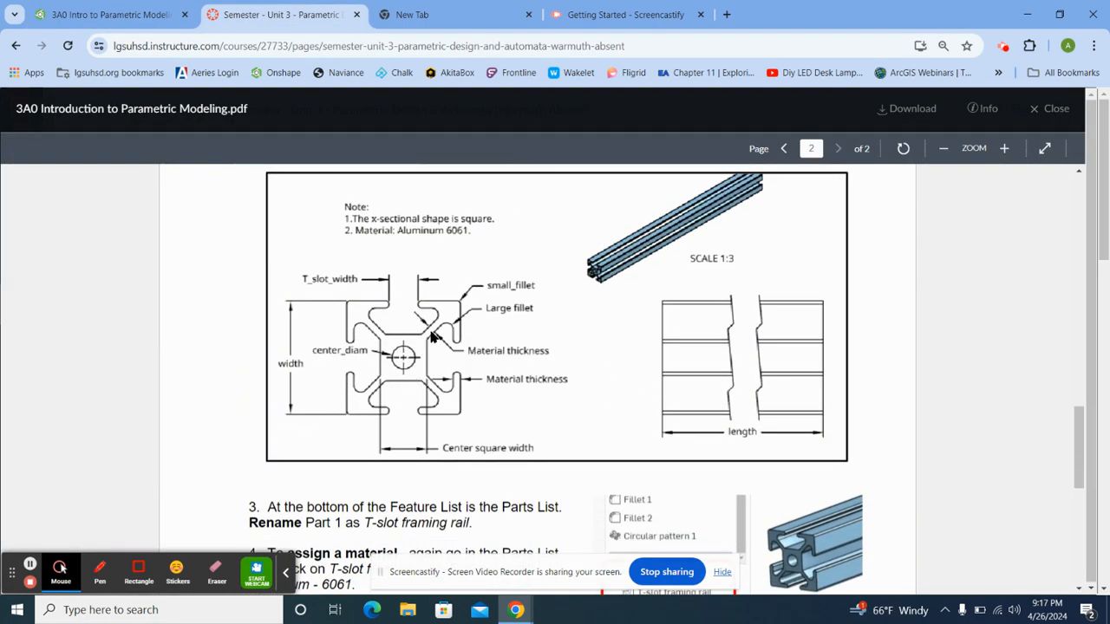
pyautogui.scroll(6, 482, 361)
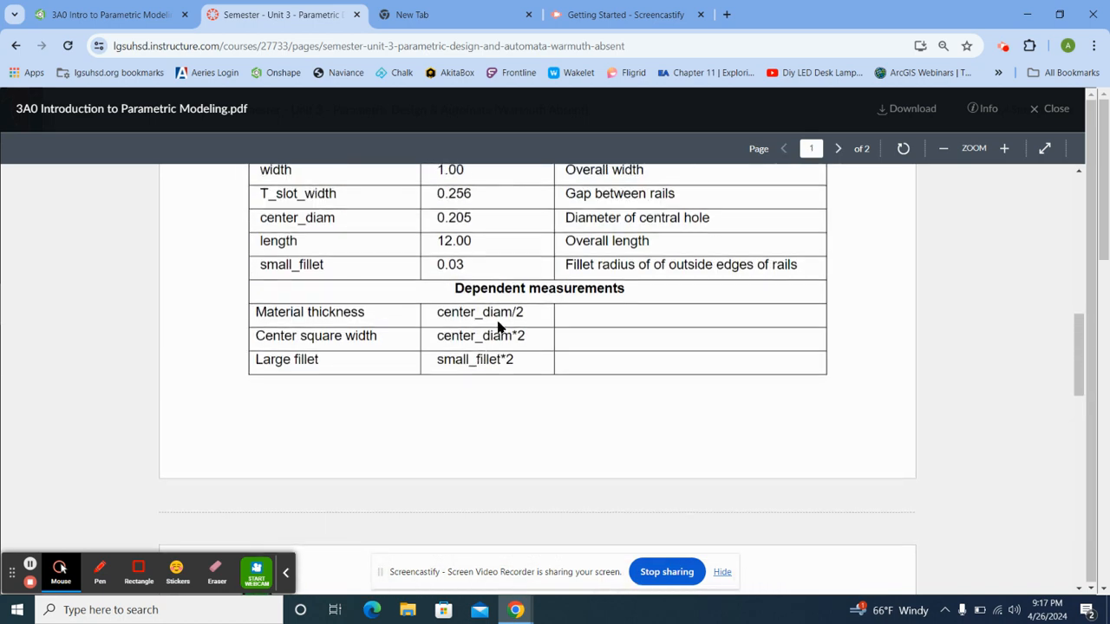
pyautogui.click(154, 15)
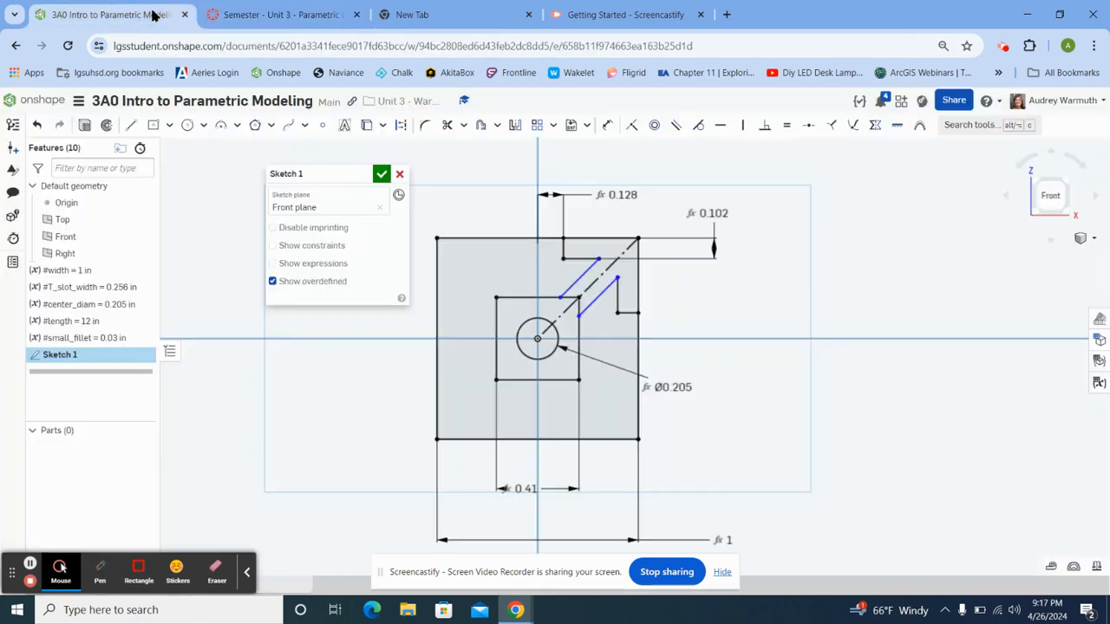
pyautogui.click(607, 125)
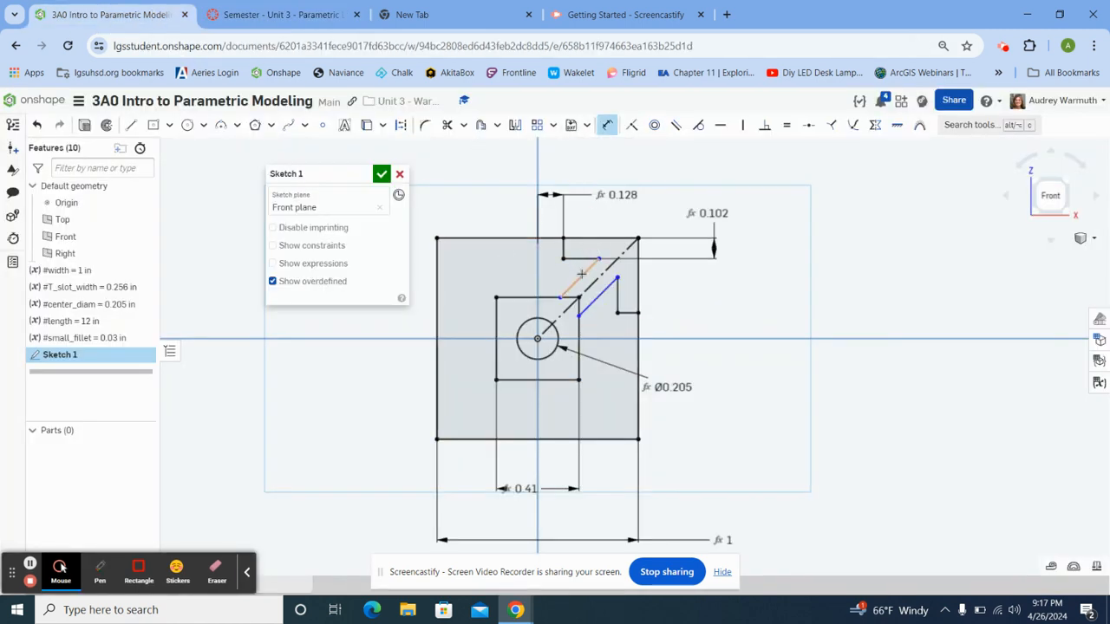
pyautogui.click(597, 289)
pyautogui.click(600, 294)
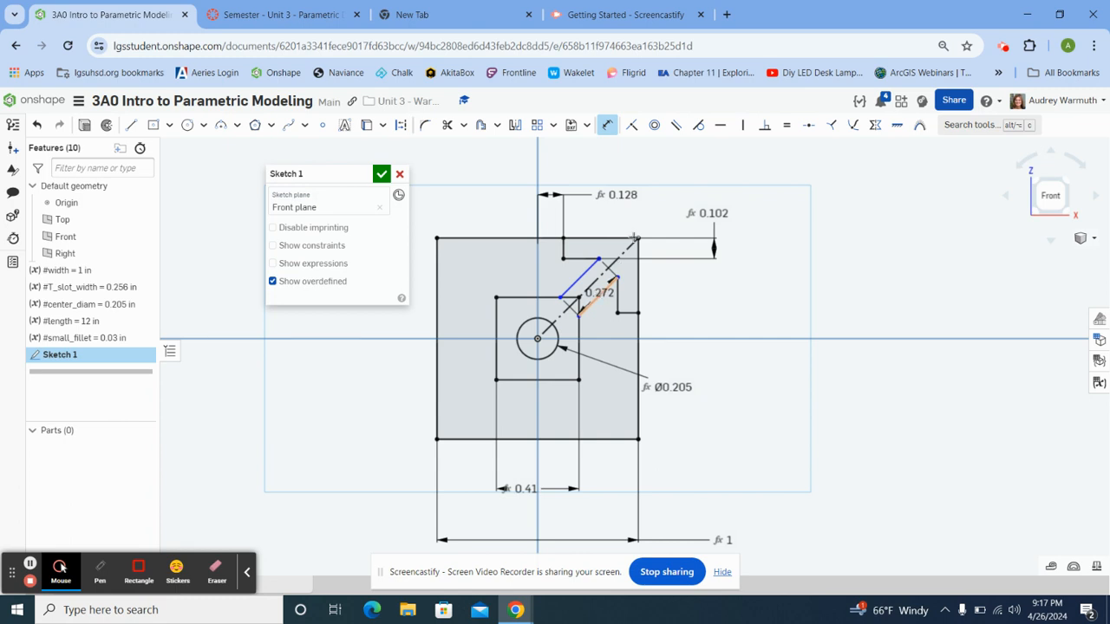
pyautogui.click(685, 180)
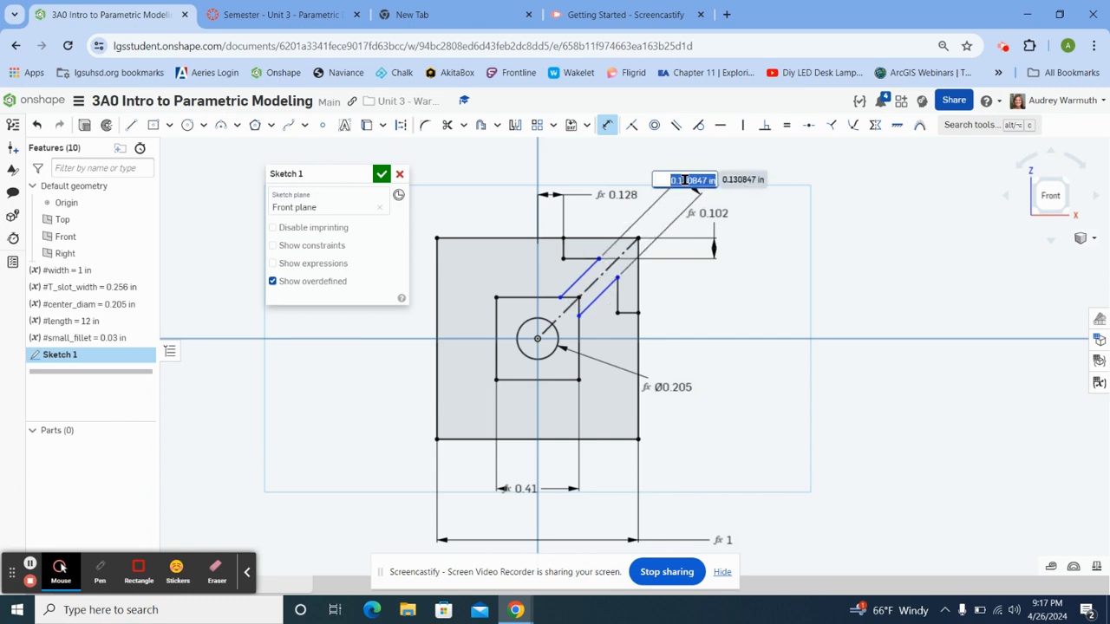
pyautogui.write('#c')
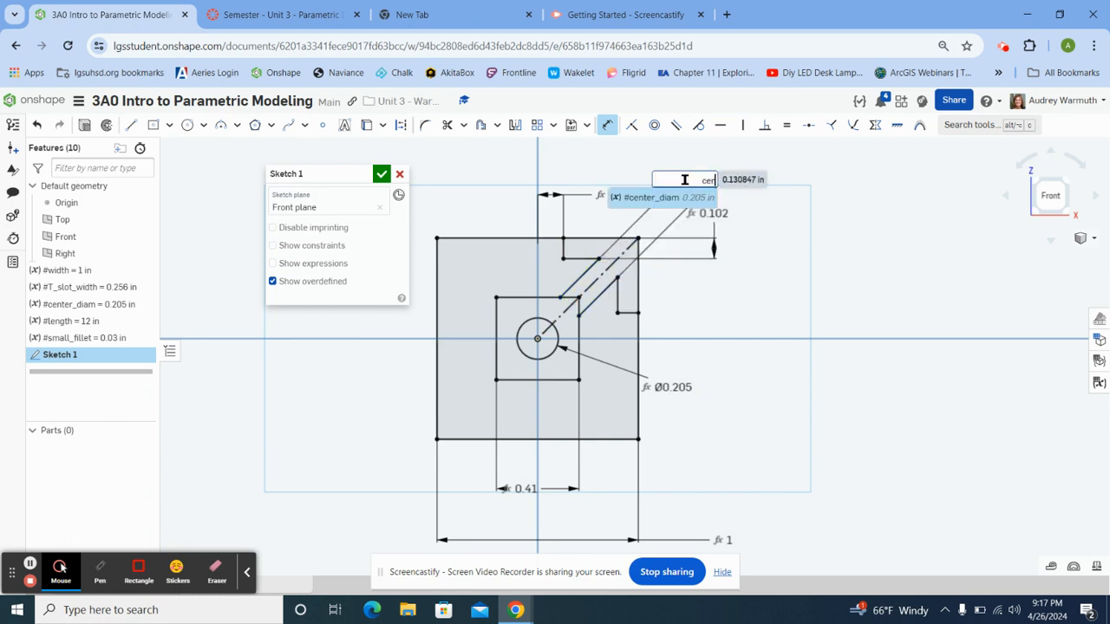
pyautogui.click(671, 196)
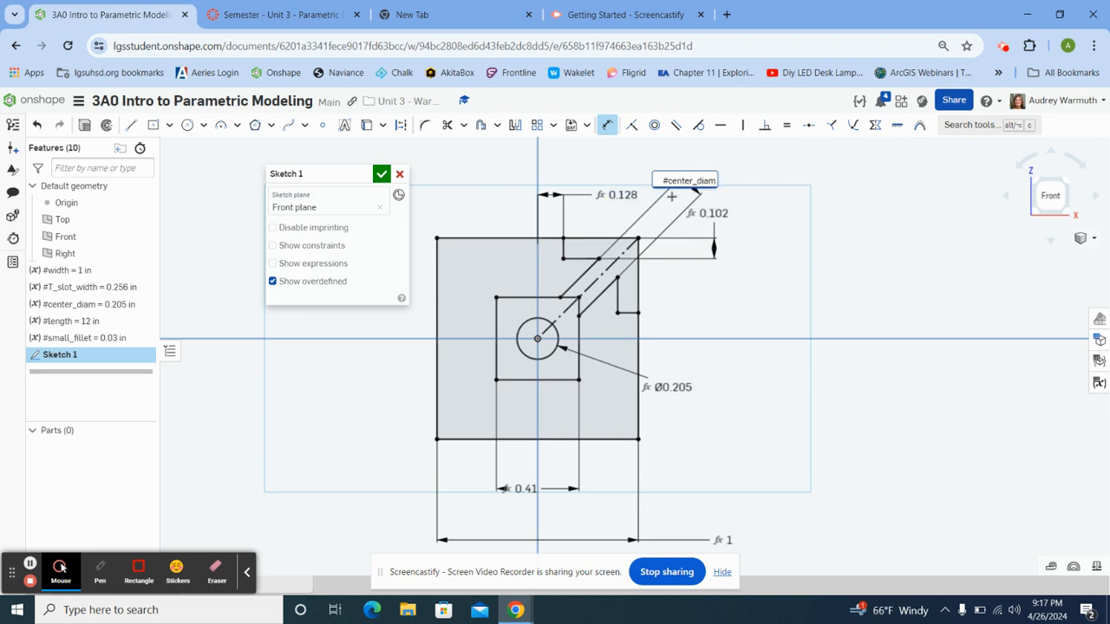
pyautogui.write('/2')
pyautogui.press('Return')
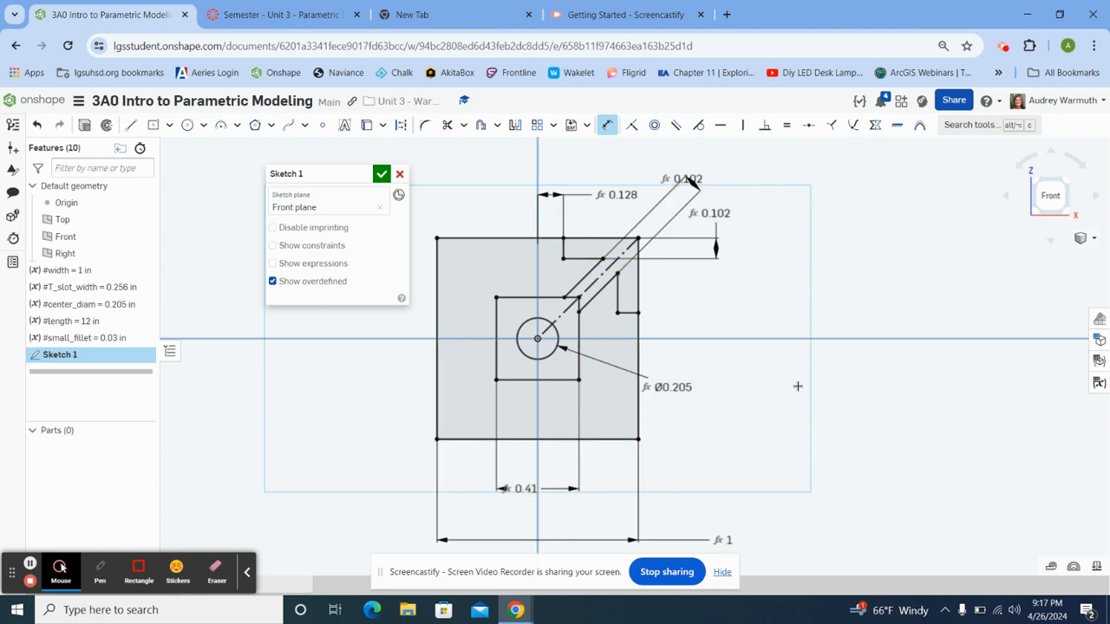
# Review the rail's cross-section drawing in the activity PDF against the sketched profile
pyautogui.click(241, 15)
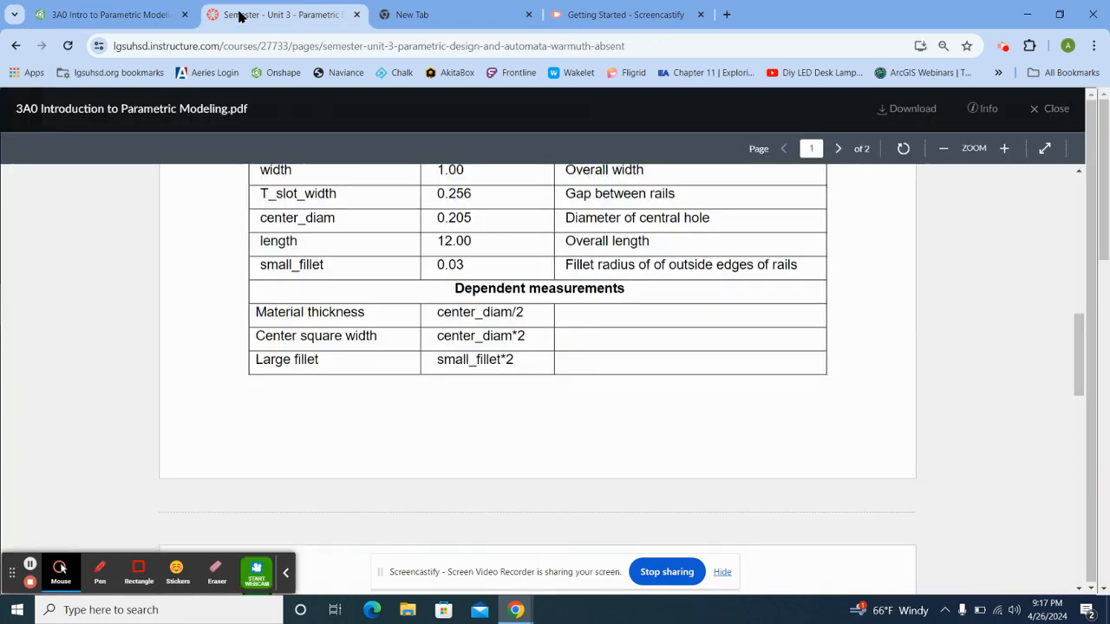
pyautogui.scroll(-6, 386, 399)
pyautogui.scroll(1, 386, 399)
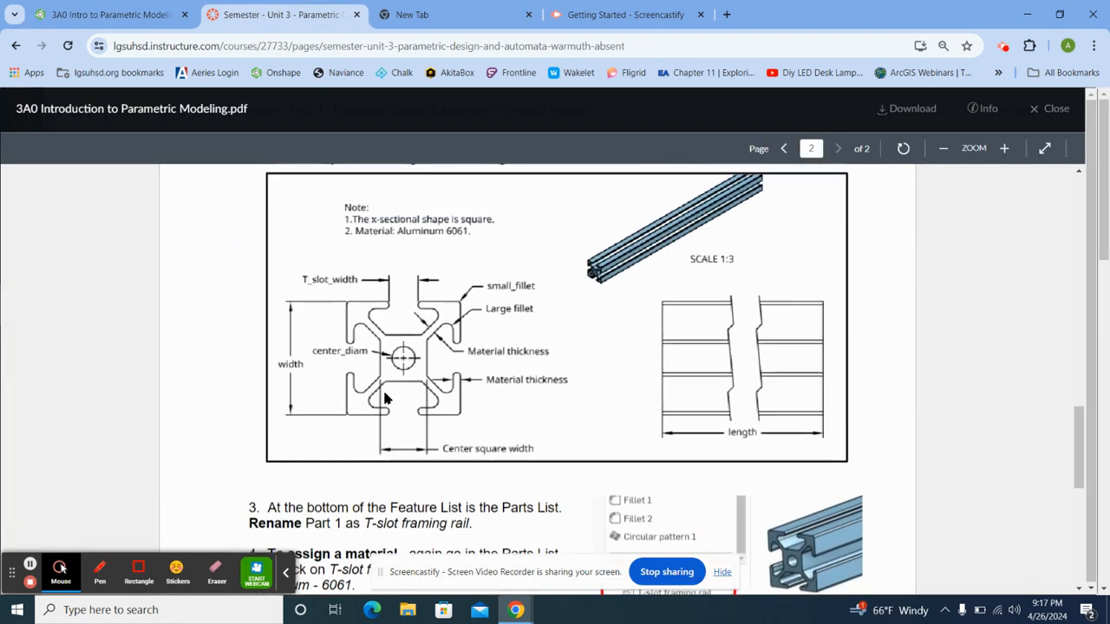
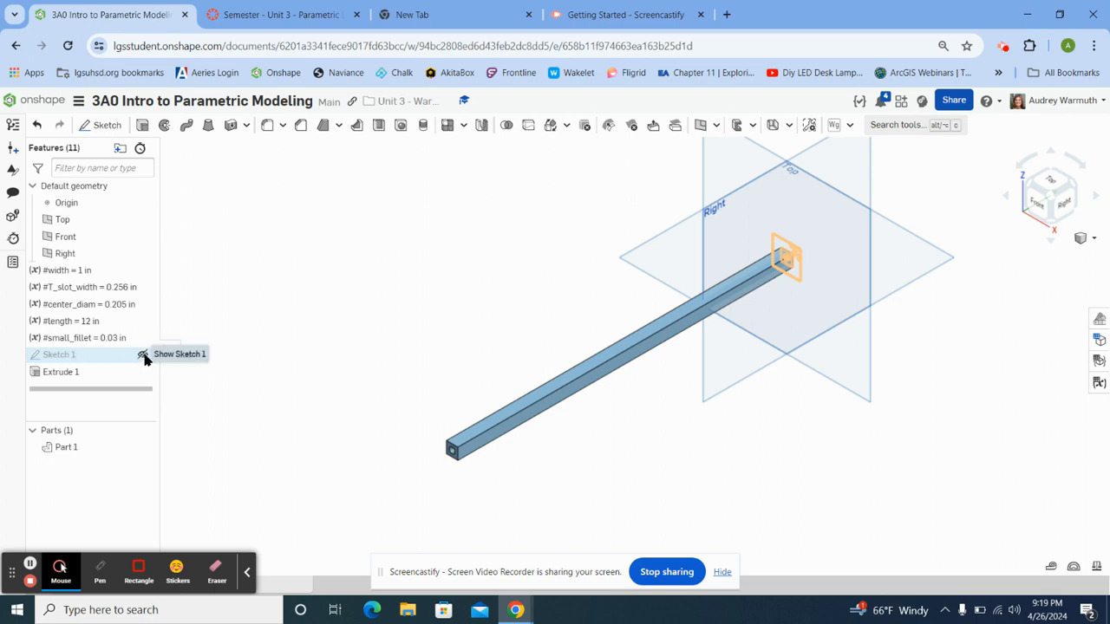
# Show the hidden Sketch 1 again at the end of the extruded center bar
pyautogui.click(144, 356)
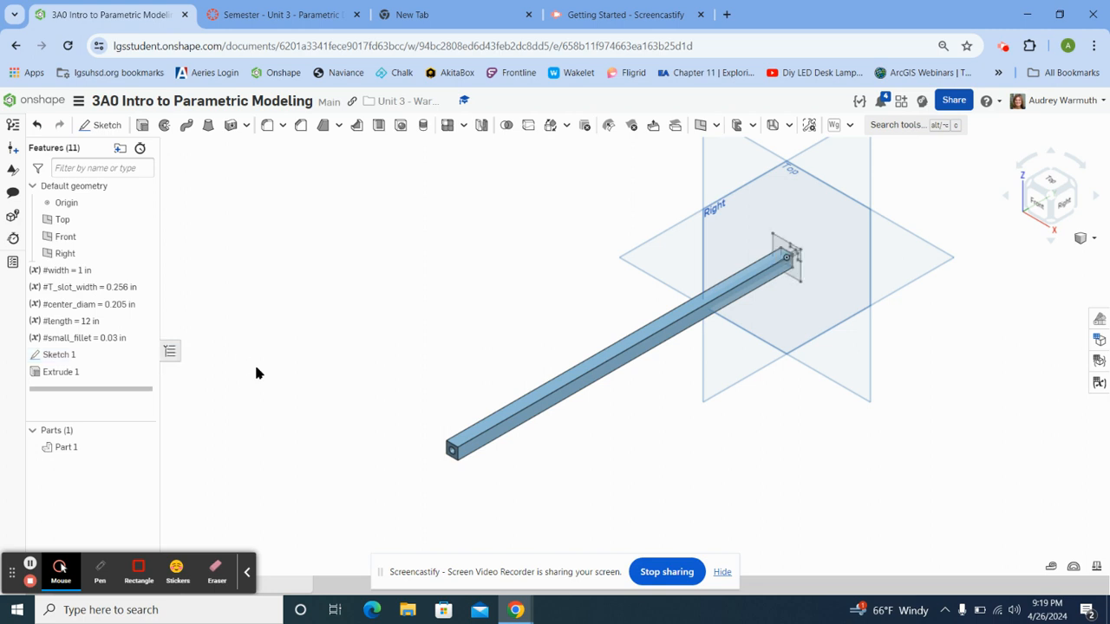
pyautogui.scroll(5, 801, 266)
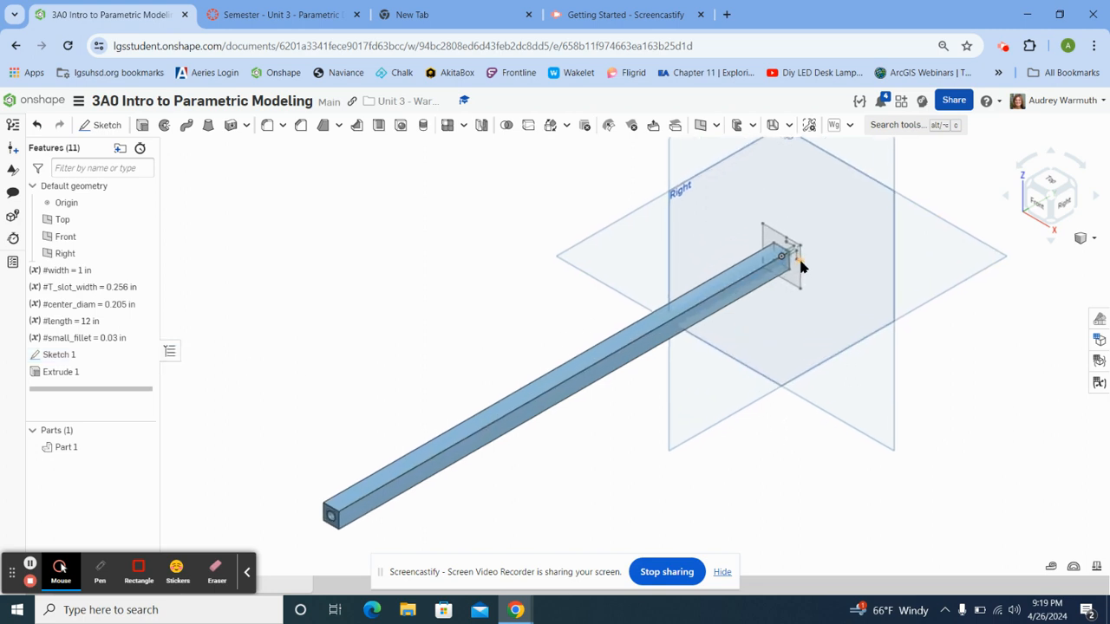
# Extrude the arrow-shaped T-slot region of Sketch 1 by #length, adding it to the center bar
pyautogui.scroll(4, 801, 265)
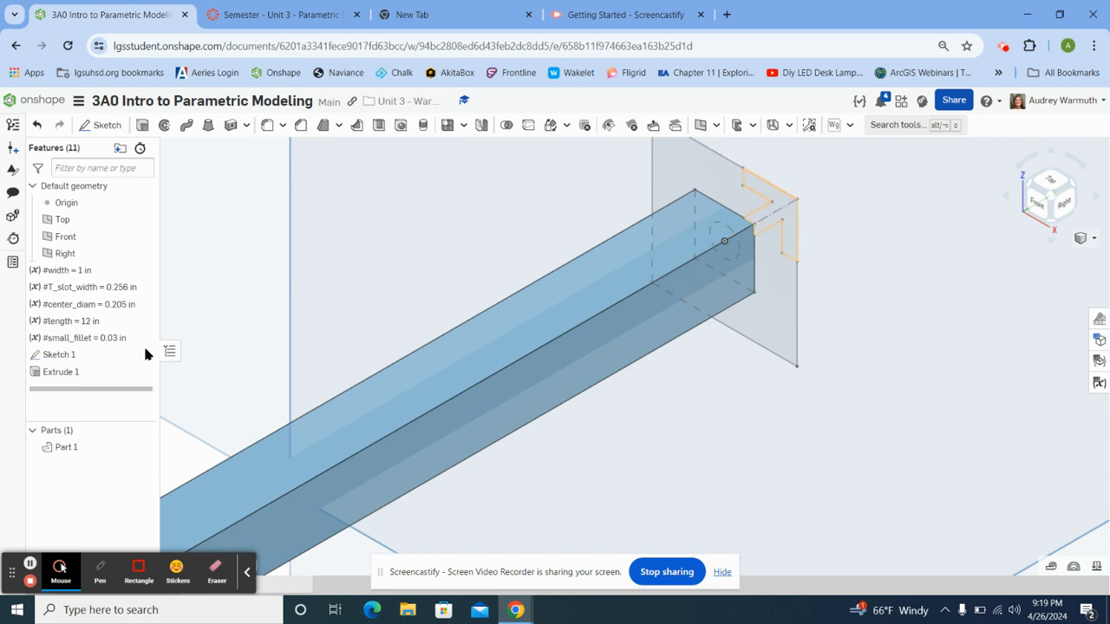
pyautogui.click(142, 126)
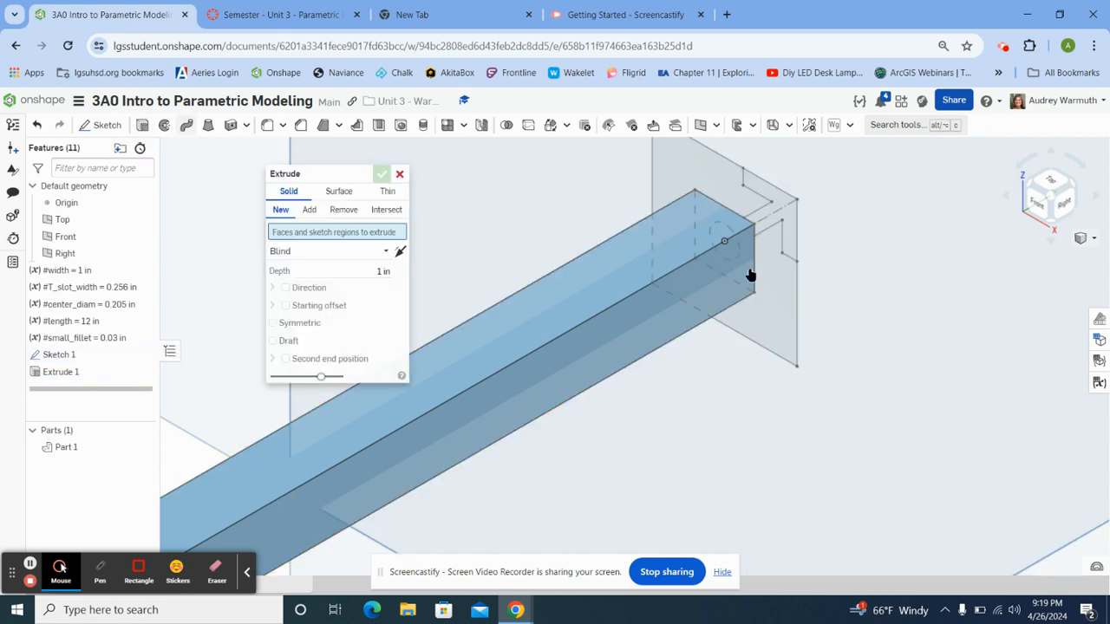
pyautogui.click(774, 205)
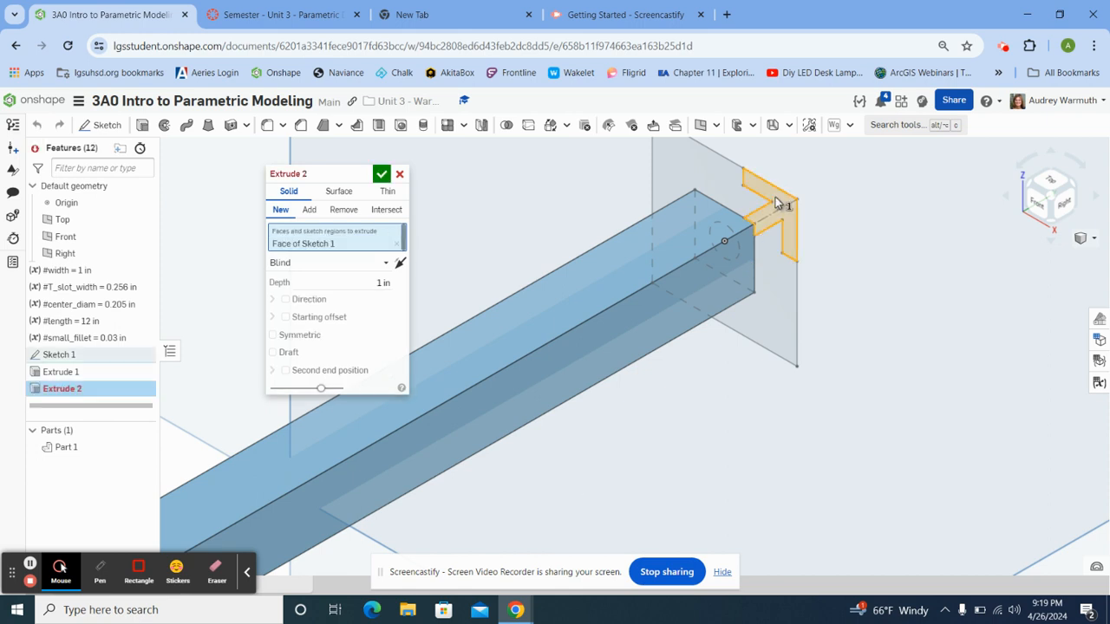
pyautogui.click(372, 276)
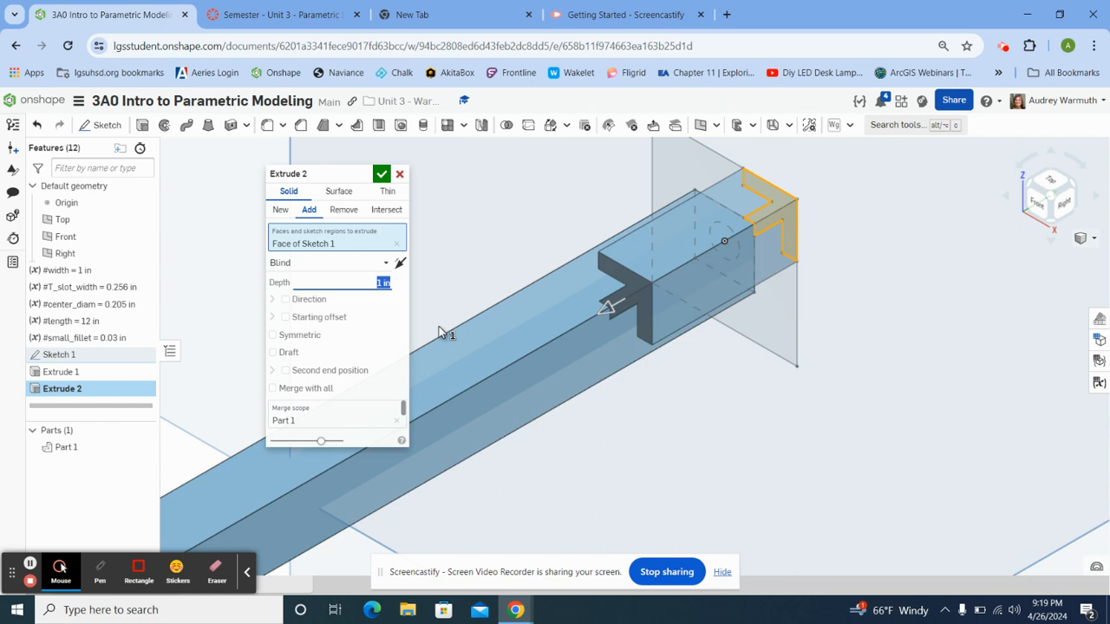
pyautogui.write('#length')
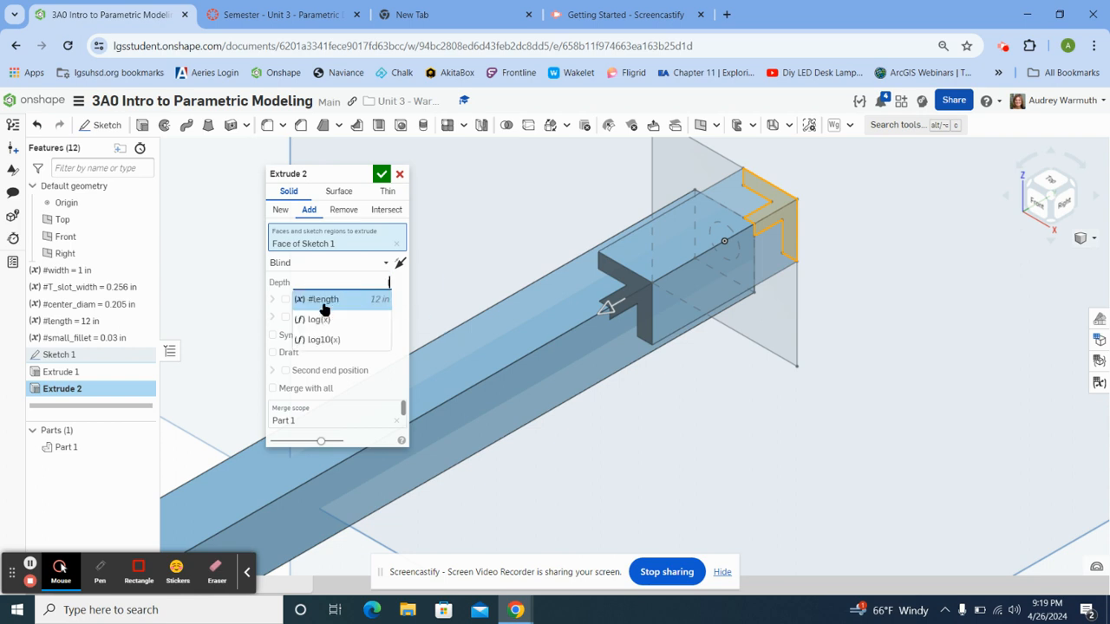
pyautogui.click(322, 304)
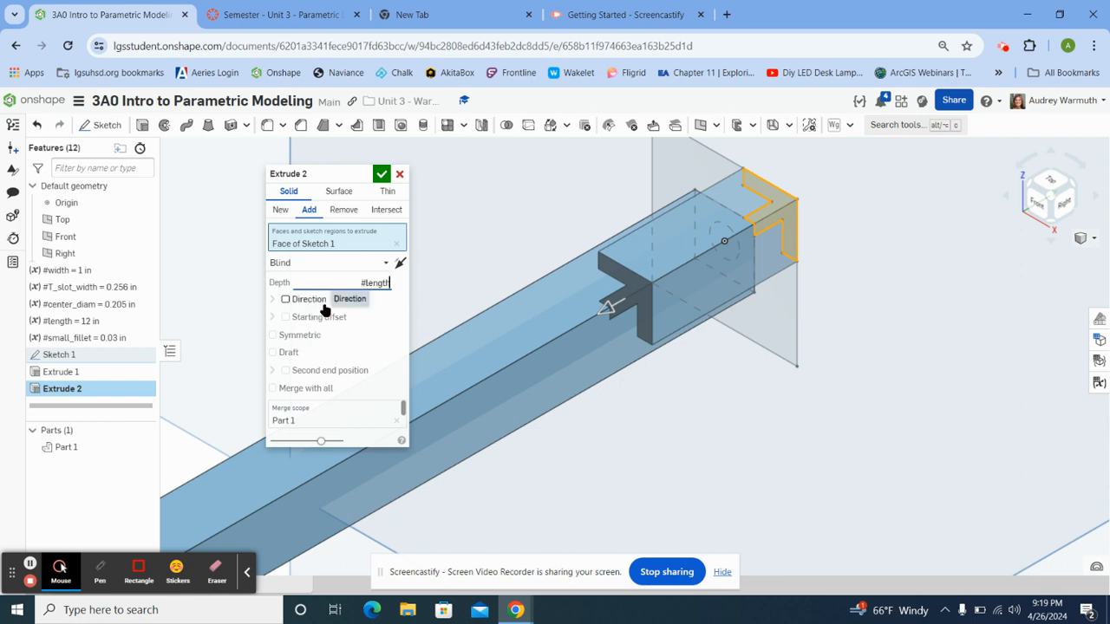
pyautogui.click(379, 177)
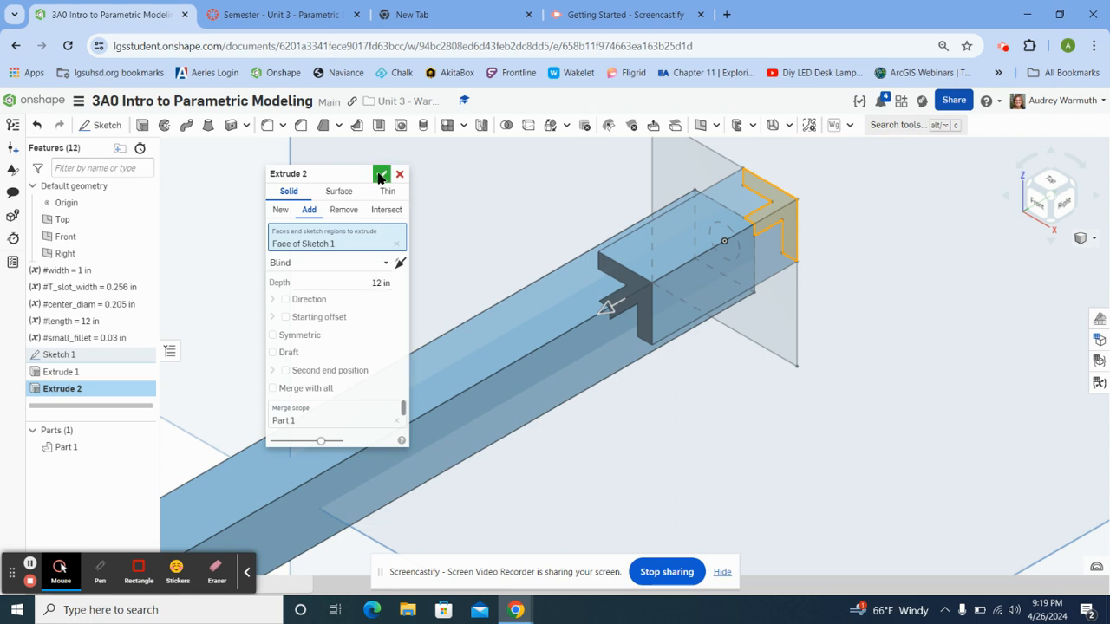
# Rename the T-slot profile's extrude feature as arrow
pyautogui.scroll(-5, 427, 362)
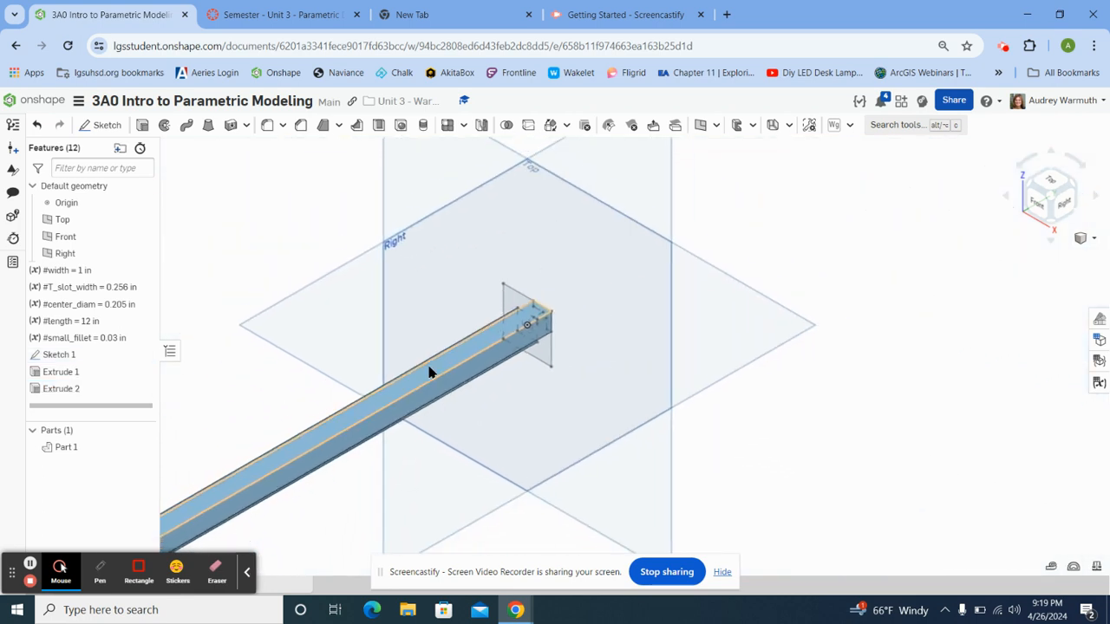
pyautogui.scroll(-3, 428, 371)
pyautogui.press('f')
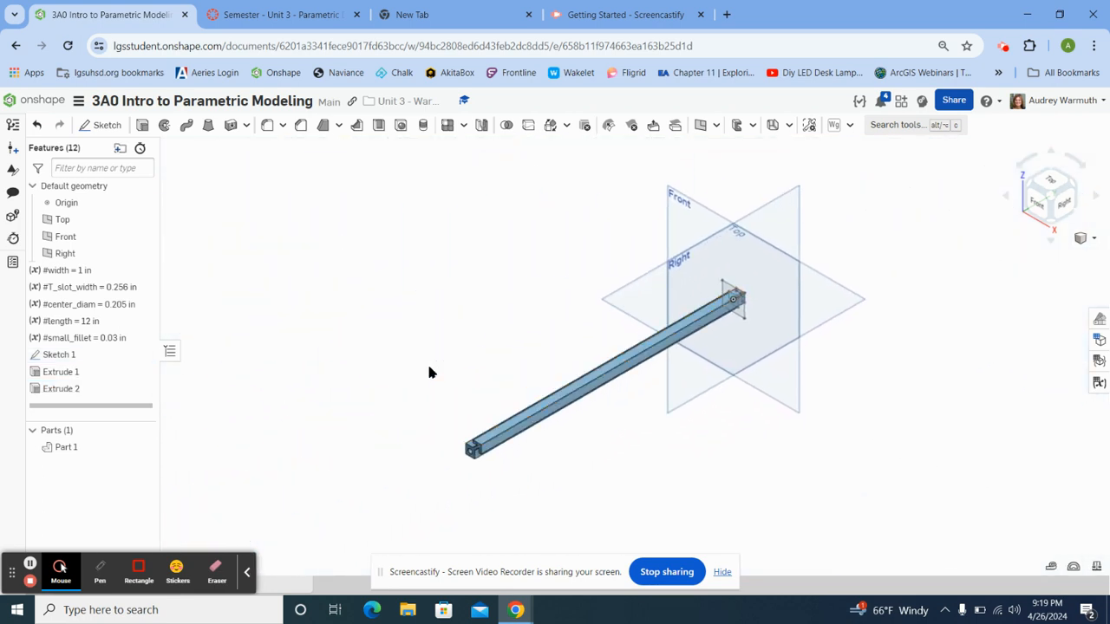
pyautogui.click(1043, 214)
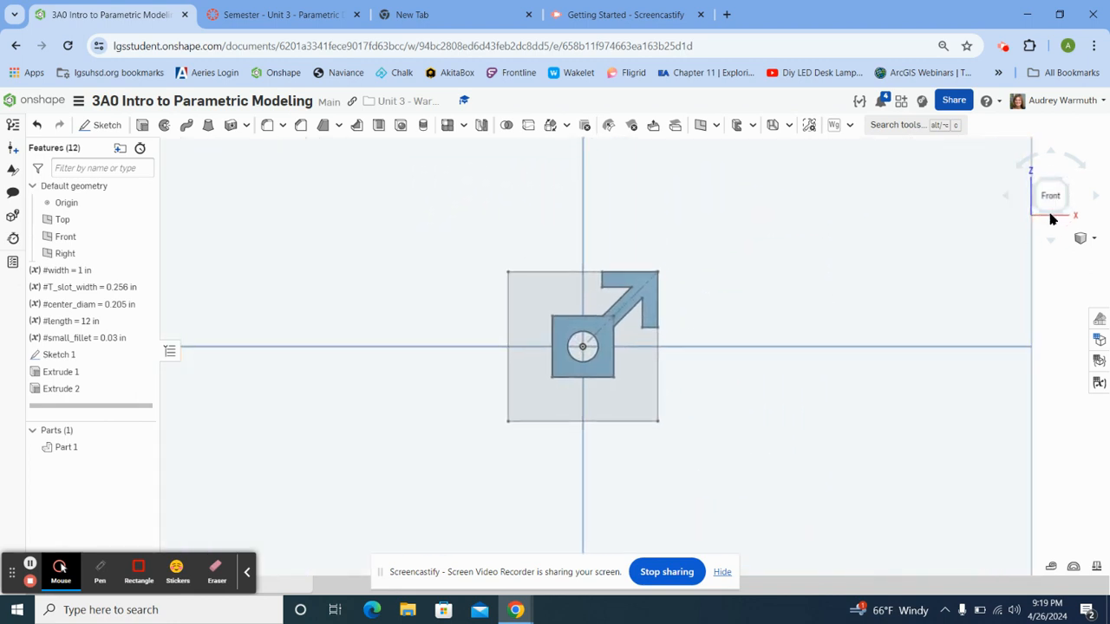
pyautogui.click(1048, 213)
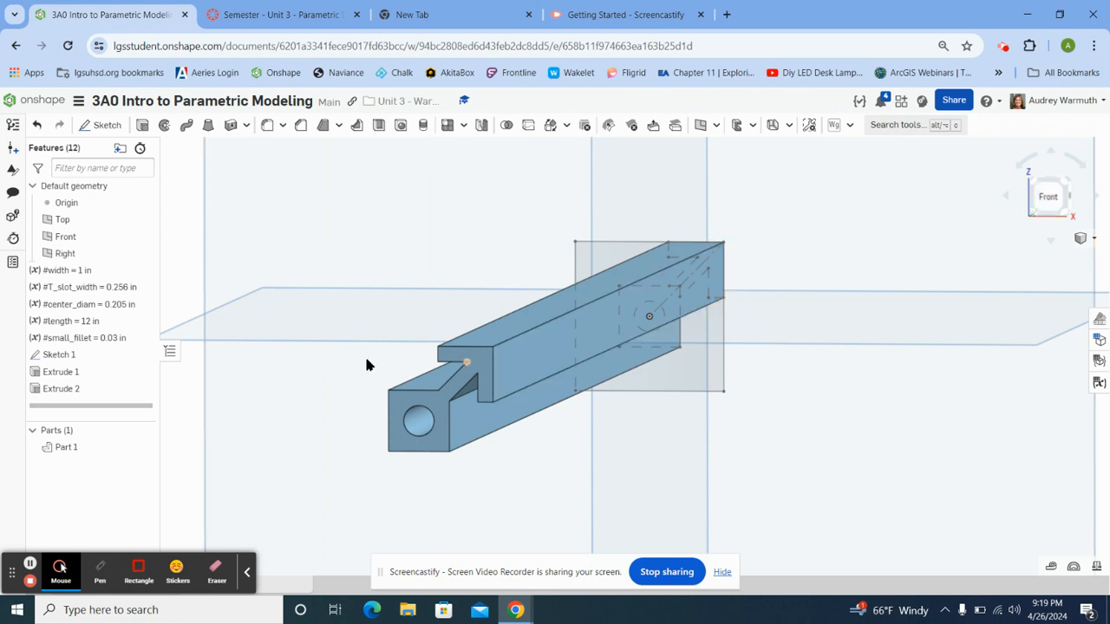
pyautogui.rightClick(60, 392)
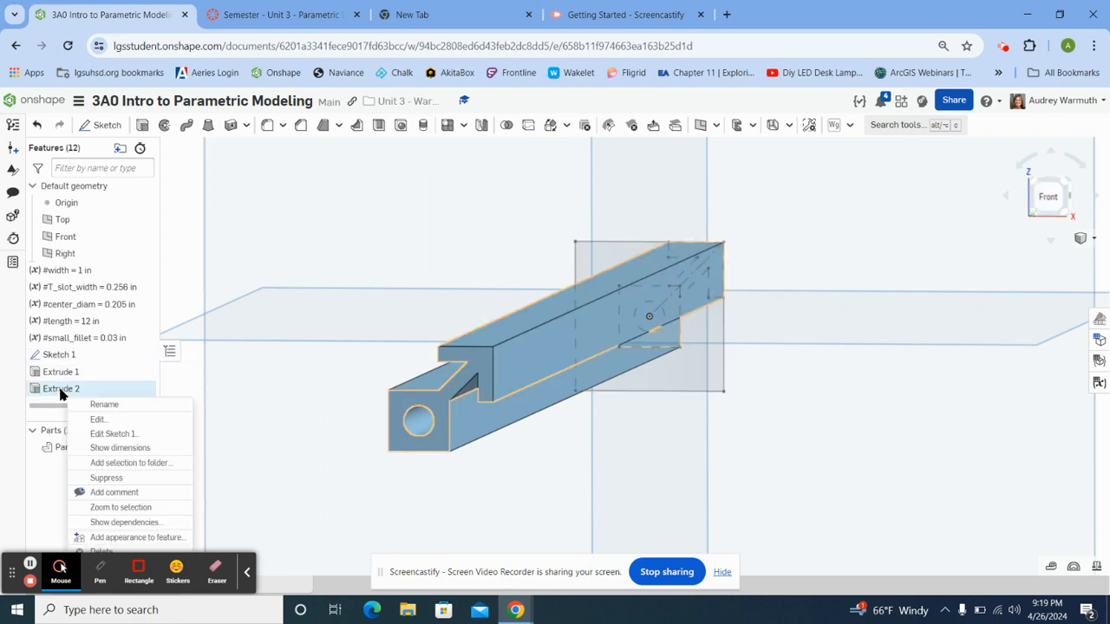
pyautogui.click(104, 405)
pyautogui.write('arr')
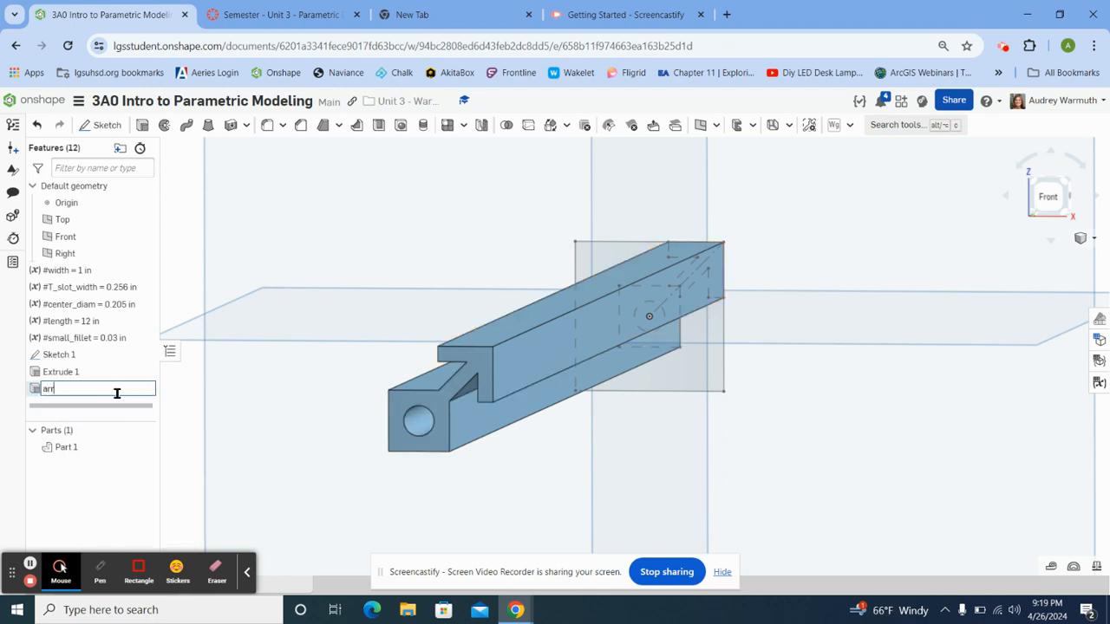
pyautogui.write('ow')
pyautogui.press('Return')
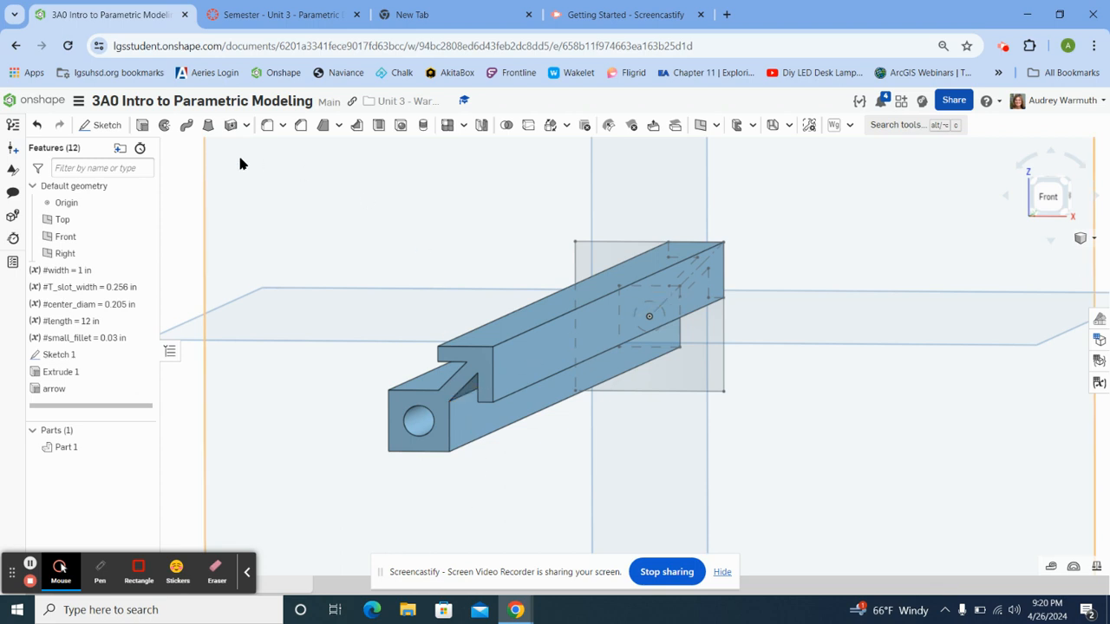
# Circular-pattern the arrow feature around the center hole's face, with 4 equally spaced instances over 360 degrees and Reapply features enabled
pyautogui.click(464, 127)
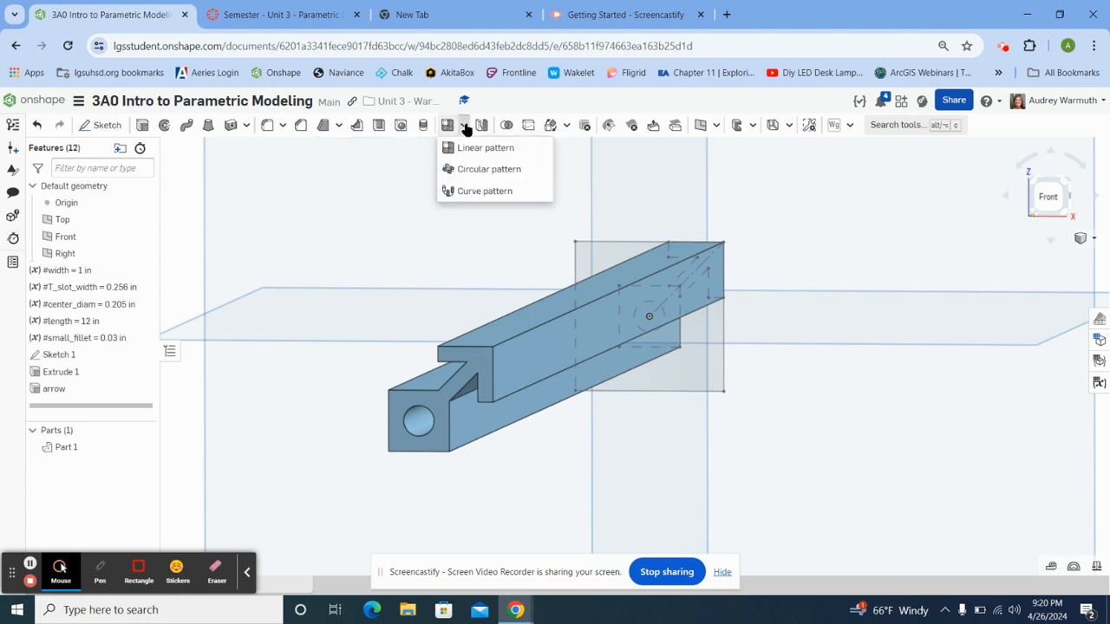
pyautogui.click(487, 170)
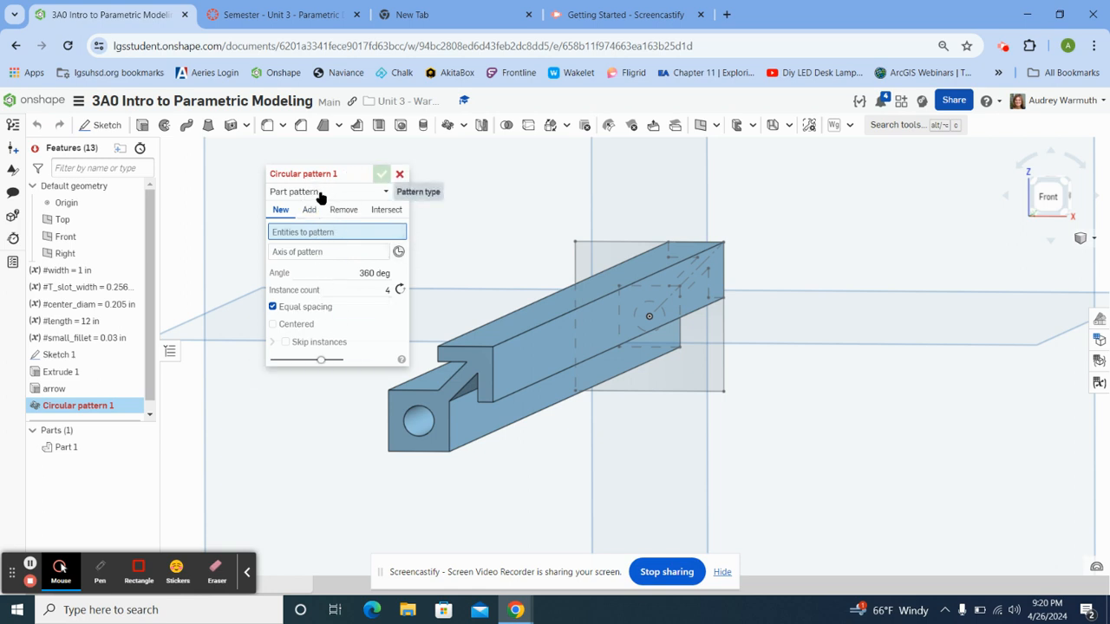
pyautogui.click(385, 193)
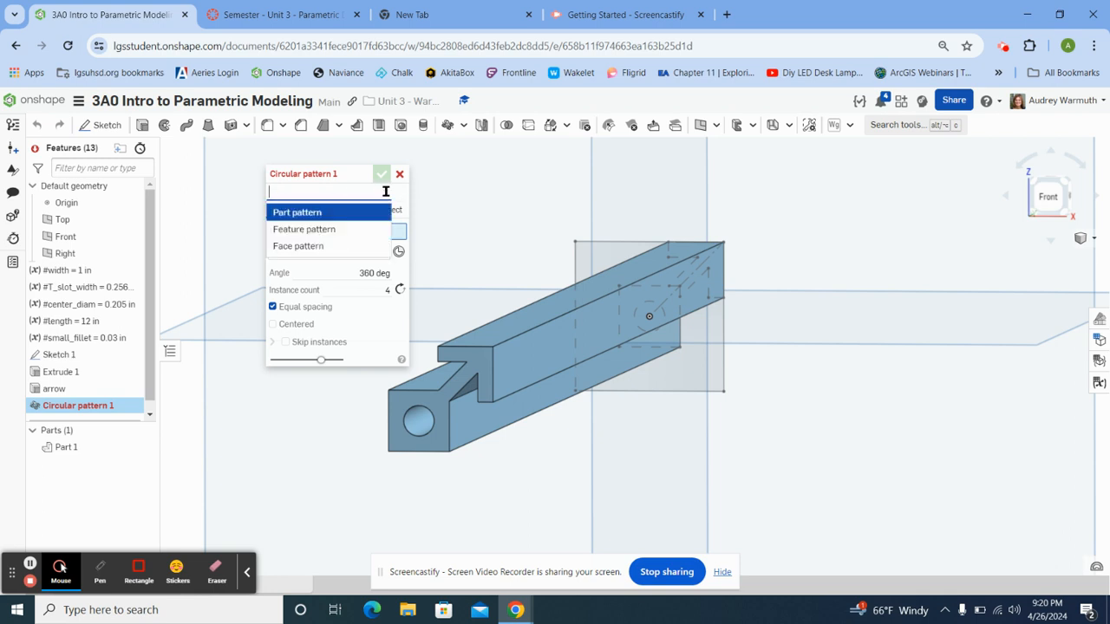
pyautogui.click(342, 229)
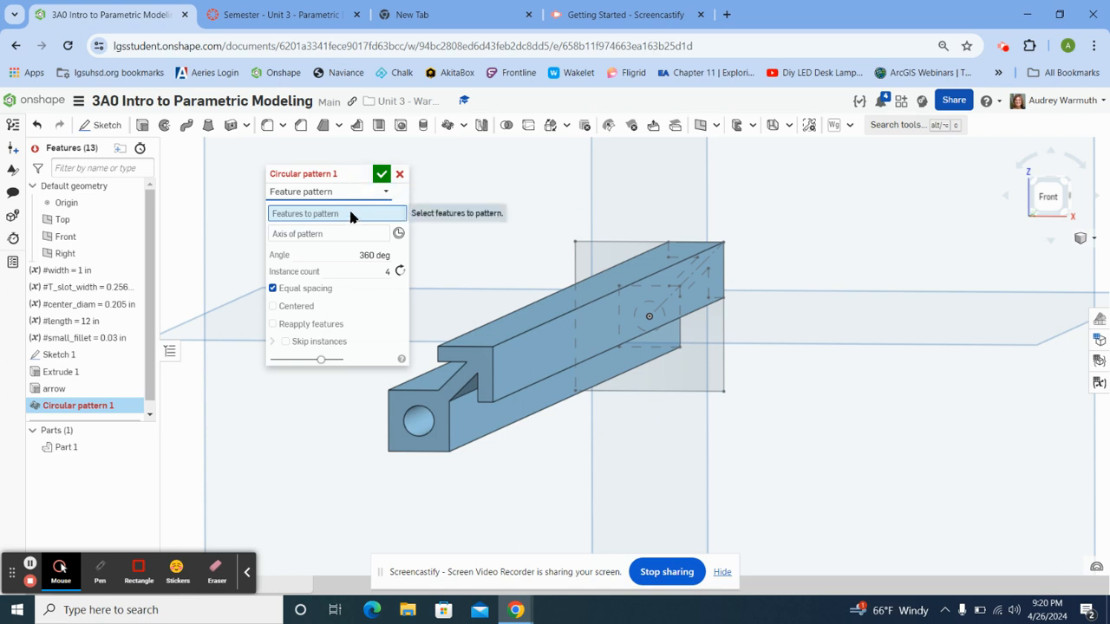
pyautogui.click(53, 392)
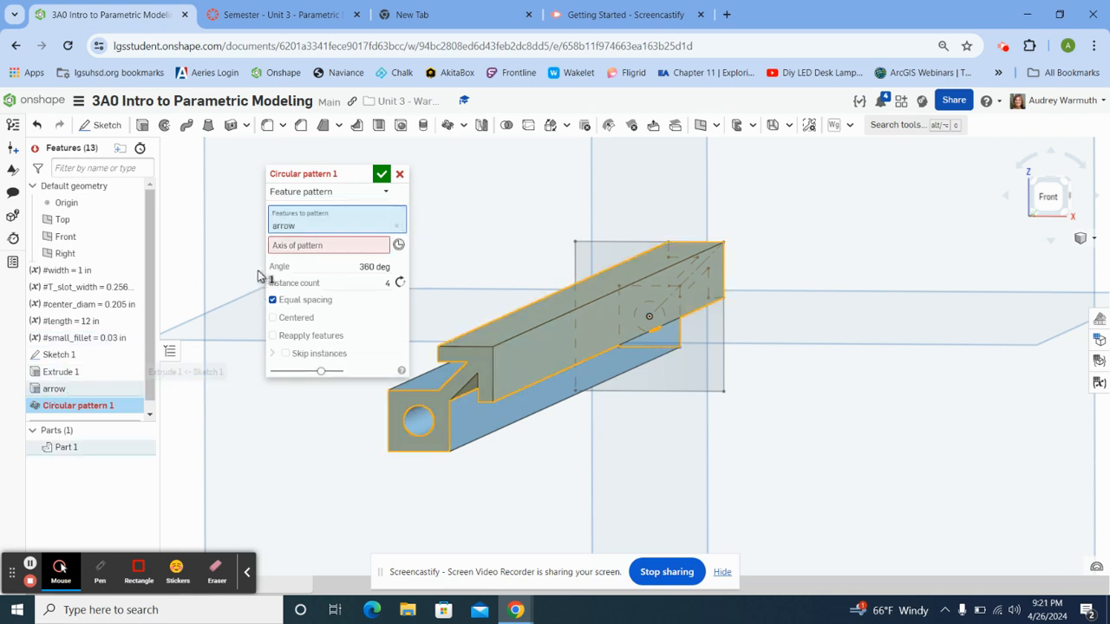
pyautogui.click(298, 247)
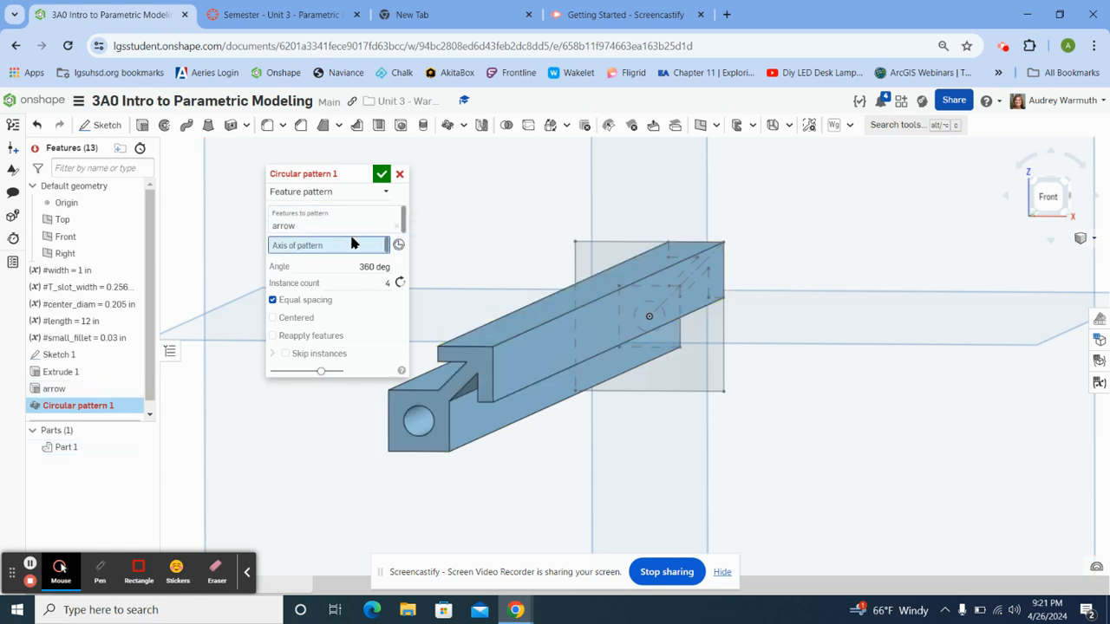
pyautogui.click(424, 418)
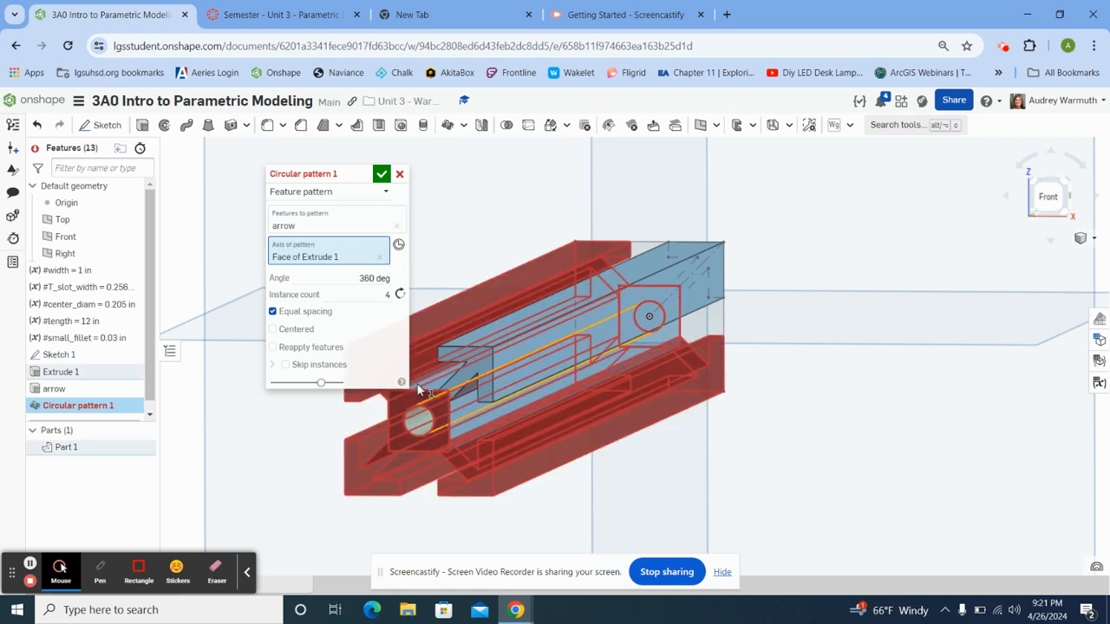
pyautogui.moveTo(338, 173)
pyautogui.moveTo(338, 173); pyautogui.dragTo(251, 140)
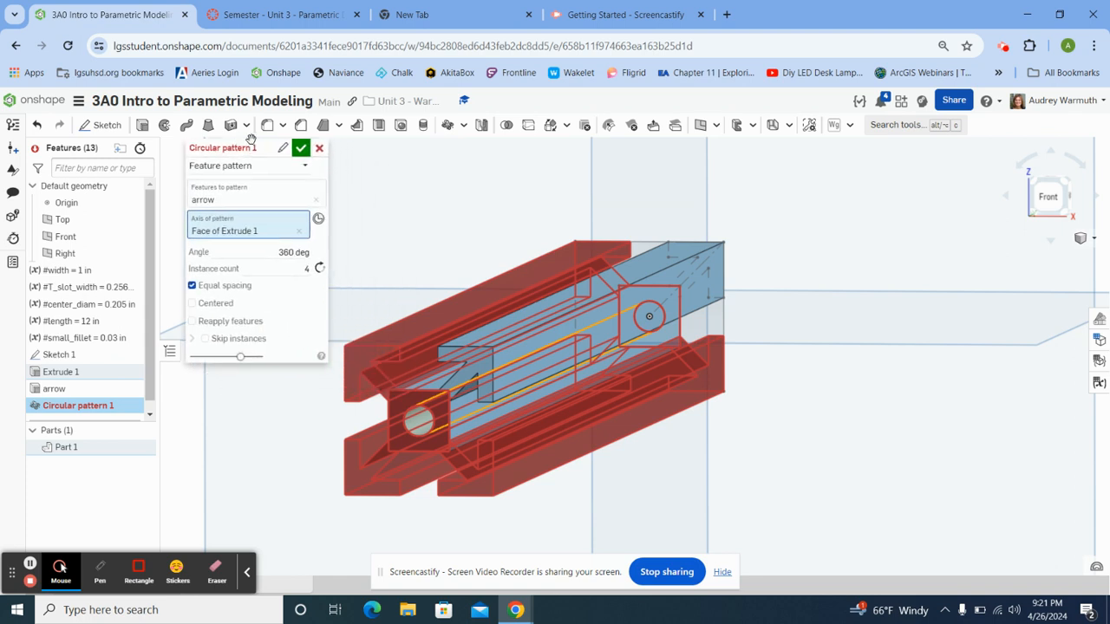
pyautogui.click(192, 320)
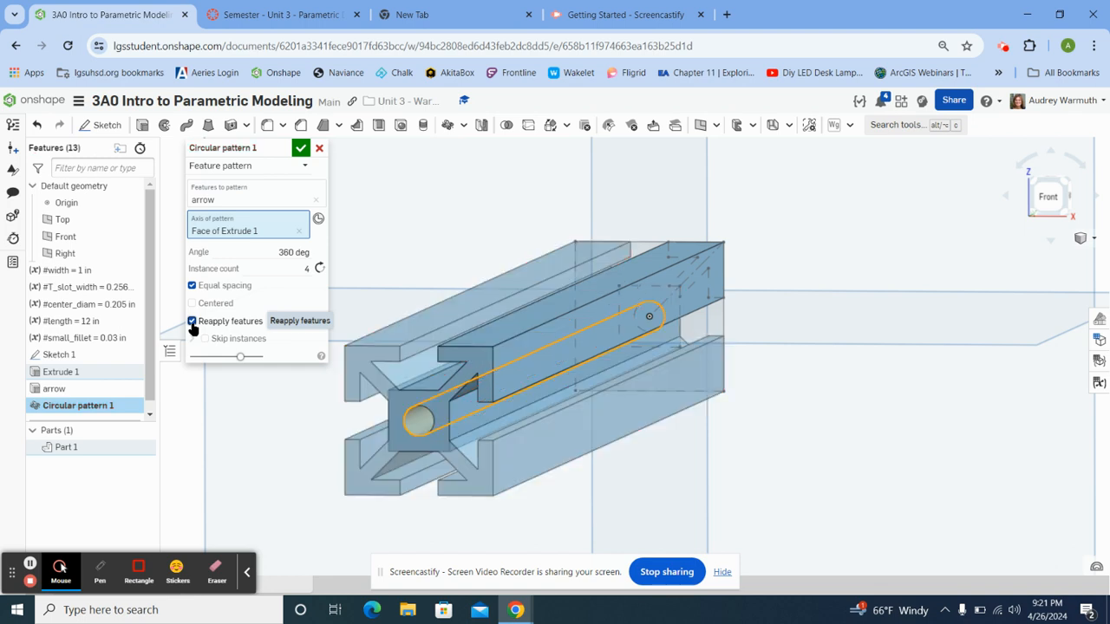
pyautogui.click(301, 149)
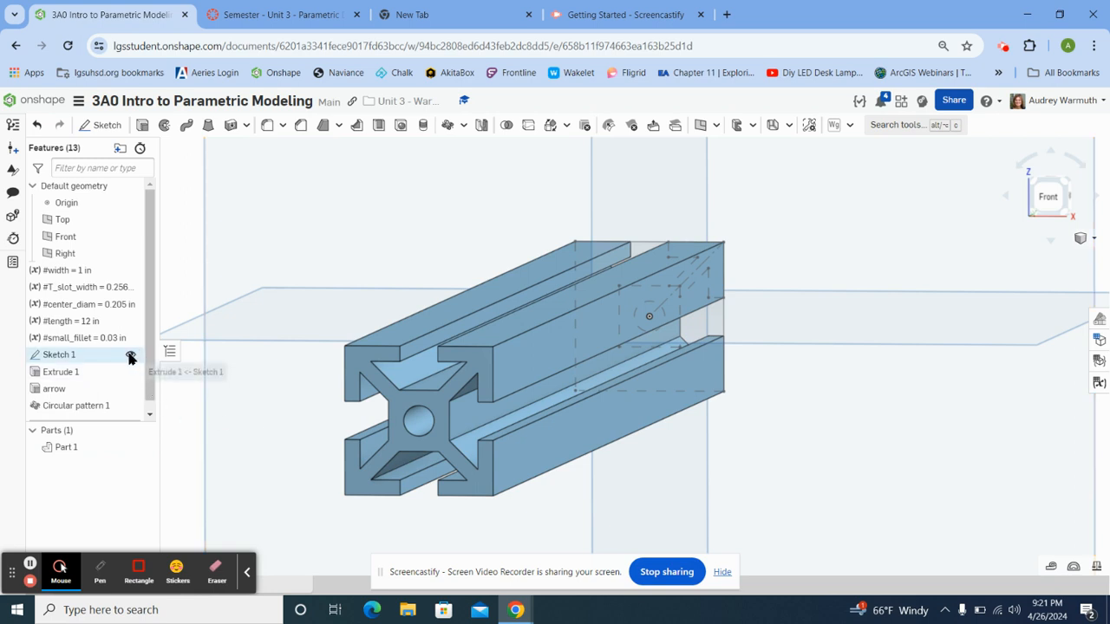
# Hide Sketch 1 and roll the feature history back to just after the arrow feature, before the circular pattern
pyautogui.click(130, 357)
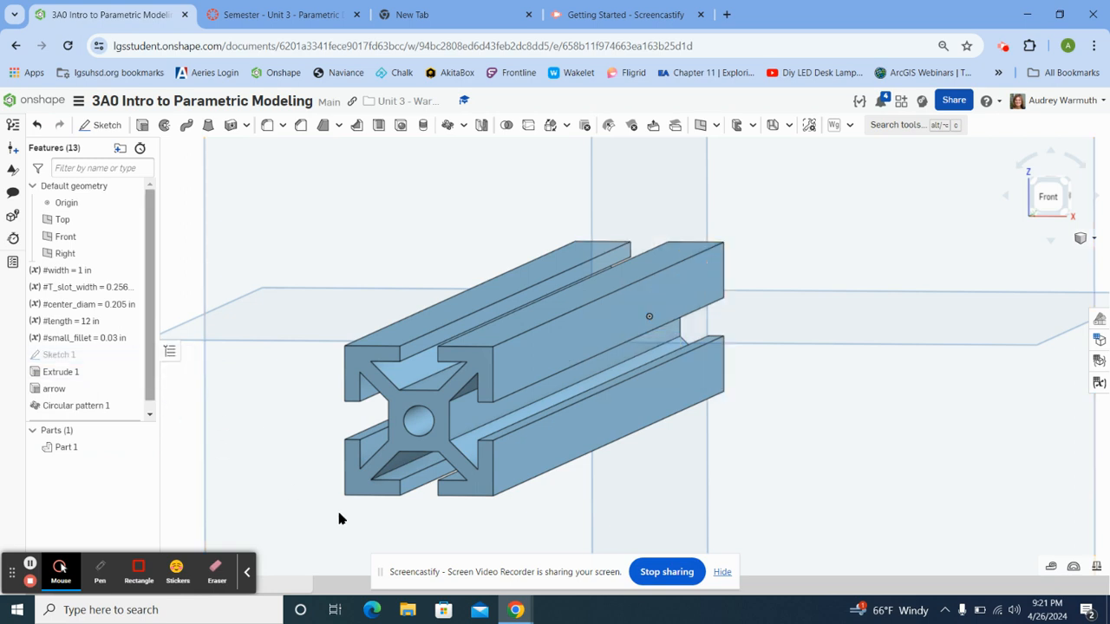
pyautogui.scroll(-1, 339, 518)
pyautogui.scroll(2, 339, 519)
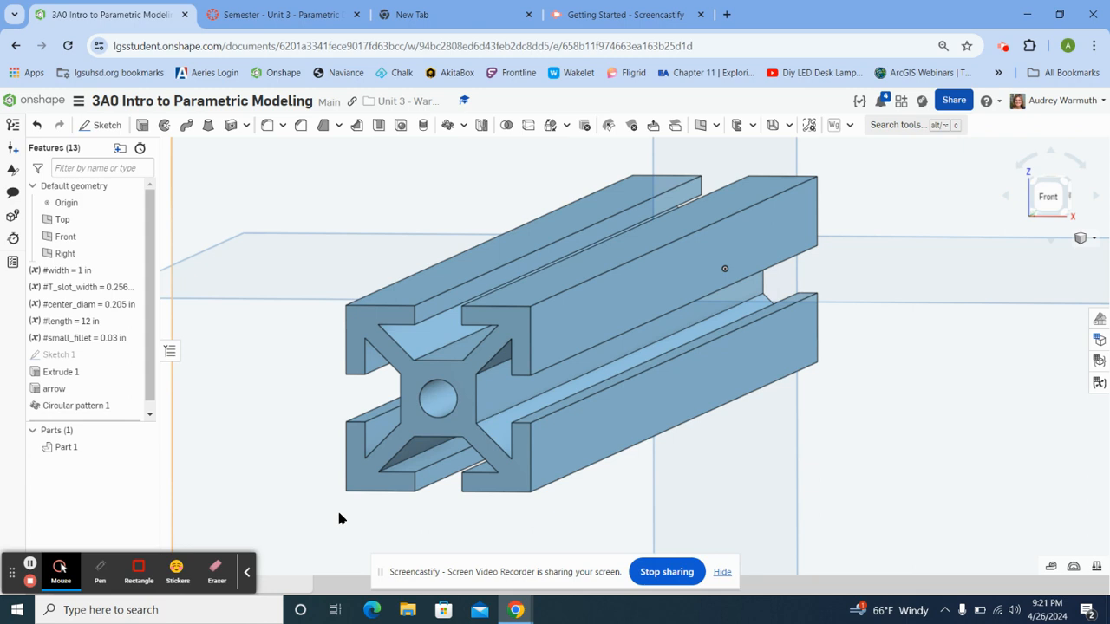
pyautogui.moveTo(115, 421); pyautogui.dragTo(115, 465)
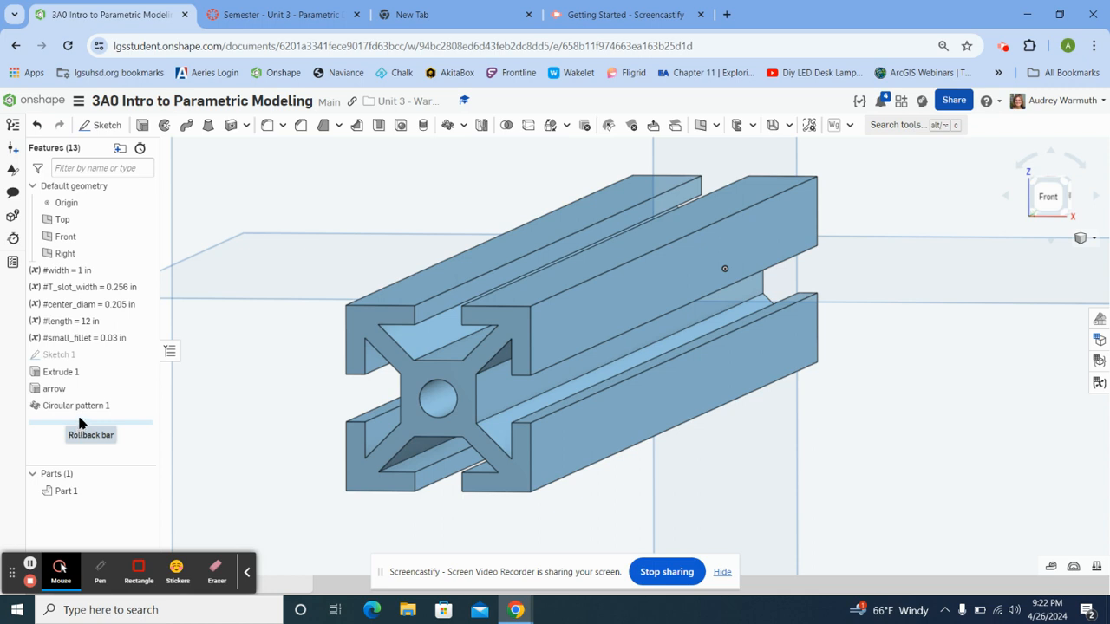
pyautogui.moveTo(78, 425); pyautogui.dragTo(78, 398)
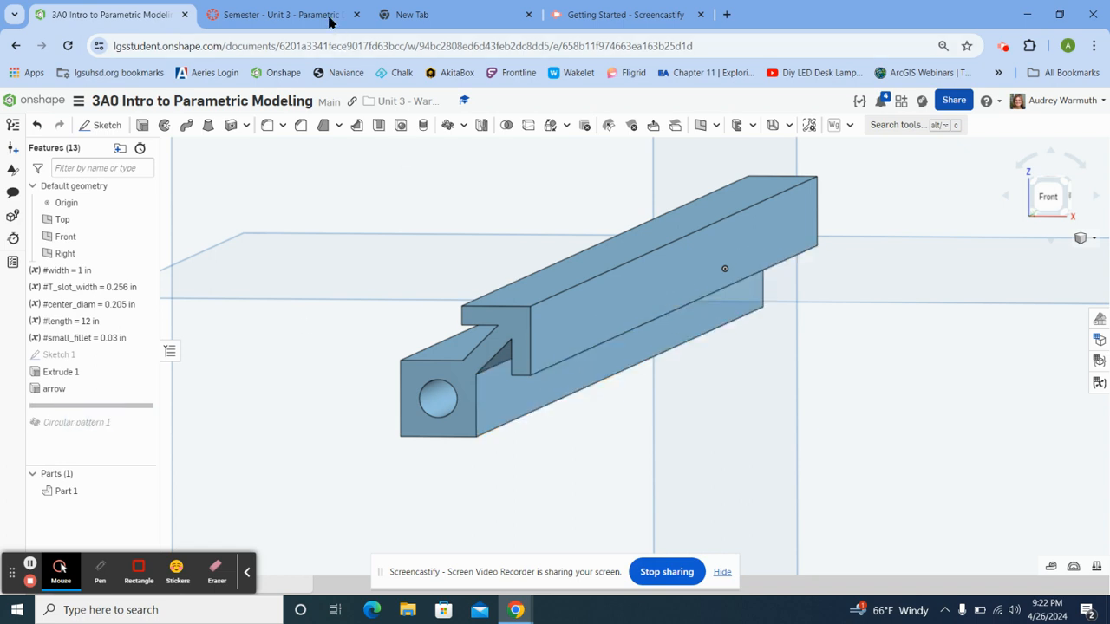
# Check the small and large fillet locations on the cross-section drawing in the activity PDF
pyautogui.click(291, 16)
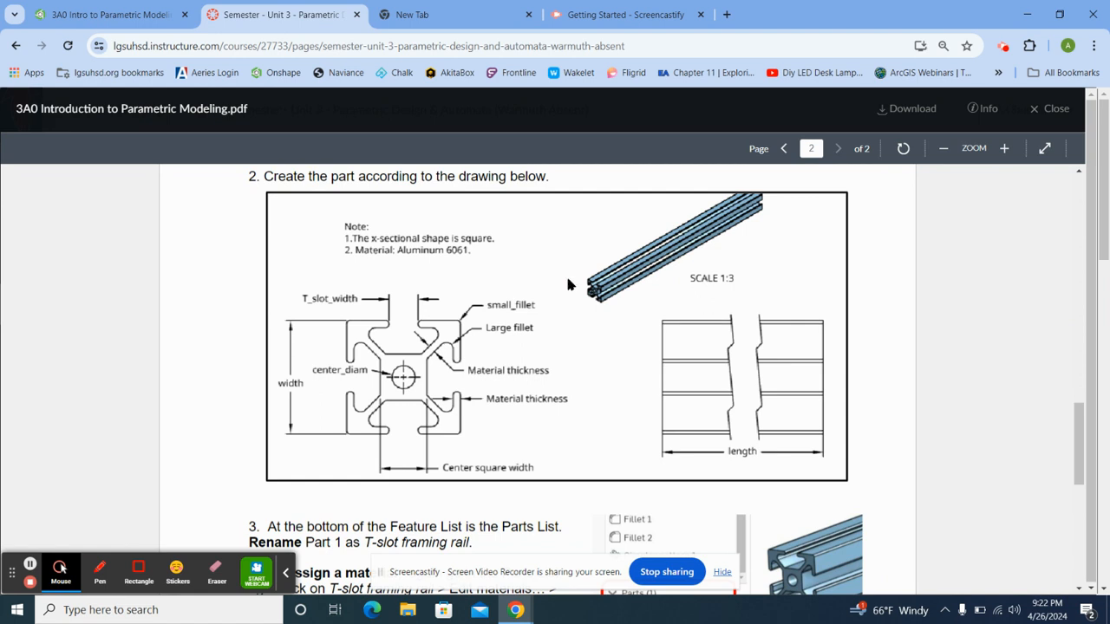
pyautogui.click(1004, 150)
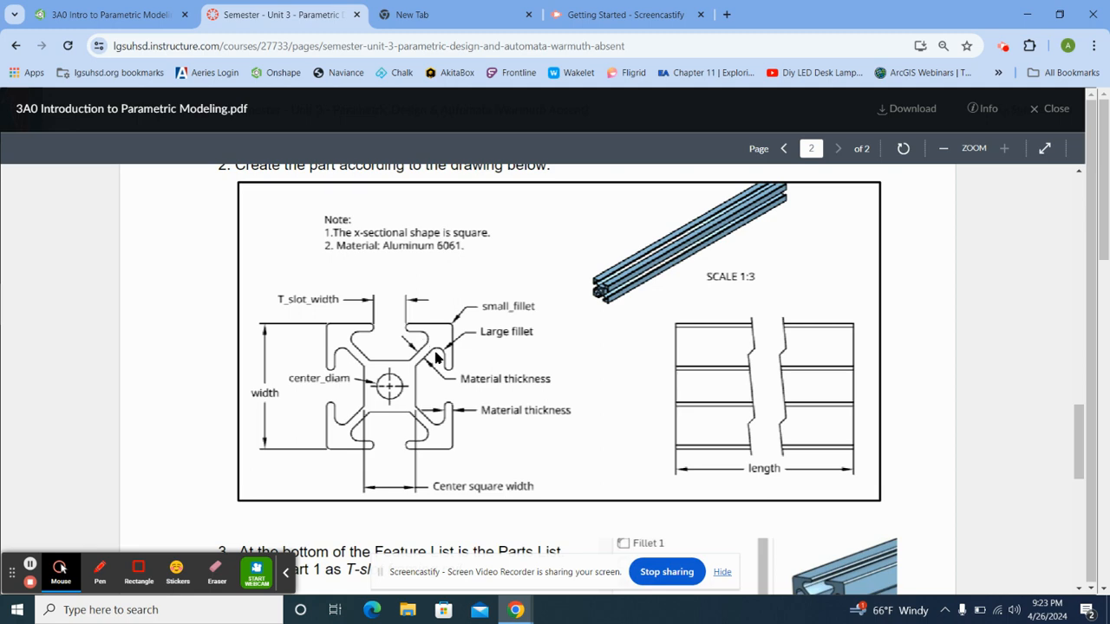
pyautogui.click(100, 17)
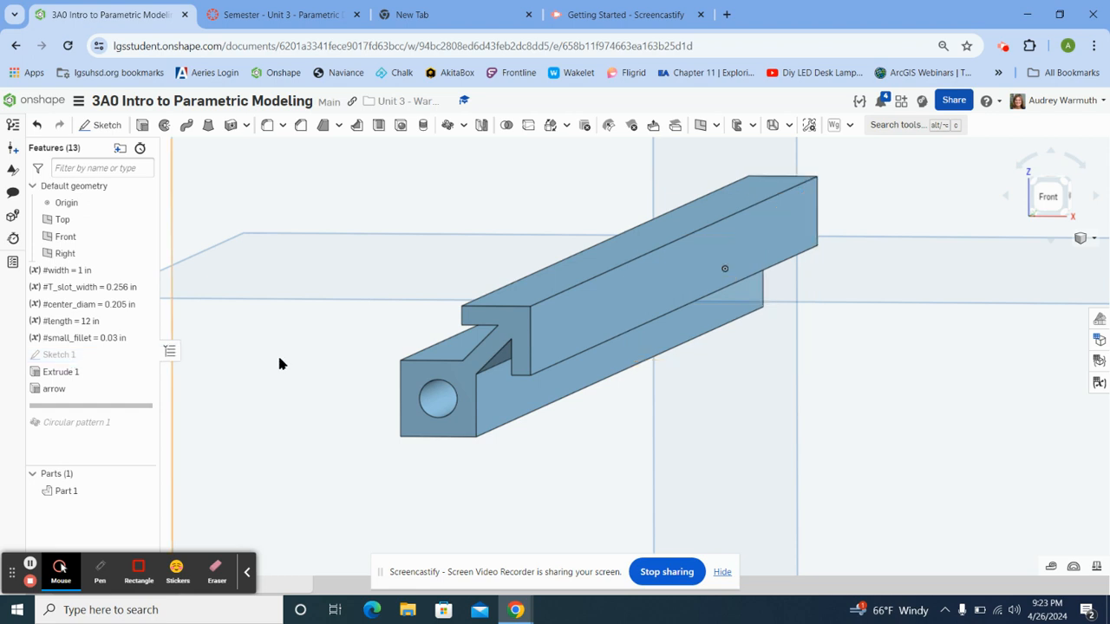
# Start an edge fillet with radius #small_fillet and select the three long outer corner edges of the arrow
pyautogui.click(267, 126)
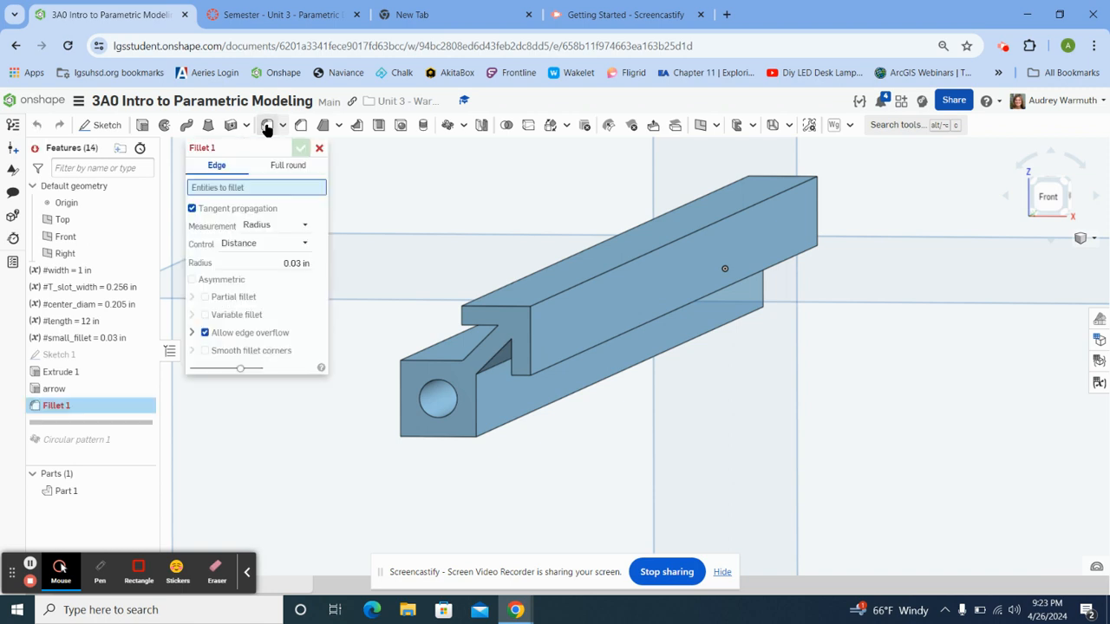
pyautogui.click(300, 264)
pyautogui.write('sm')
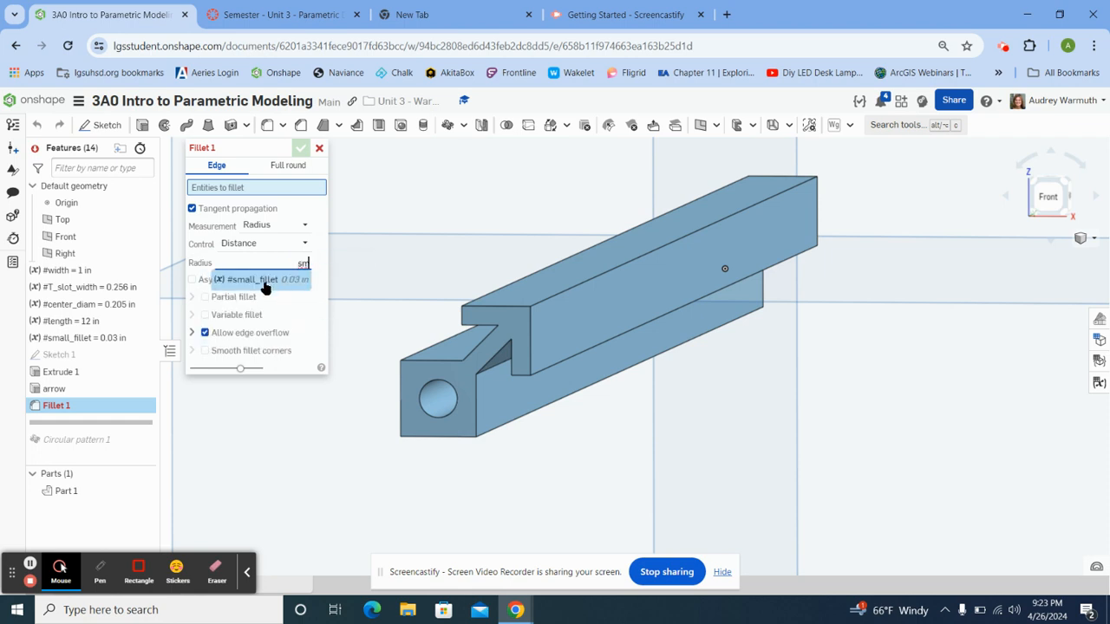
pyautogui.click(264, 281)
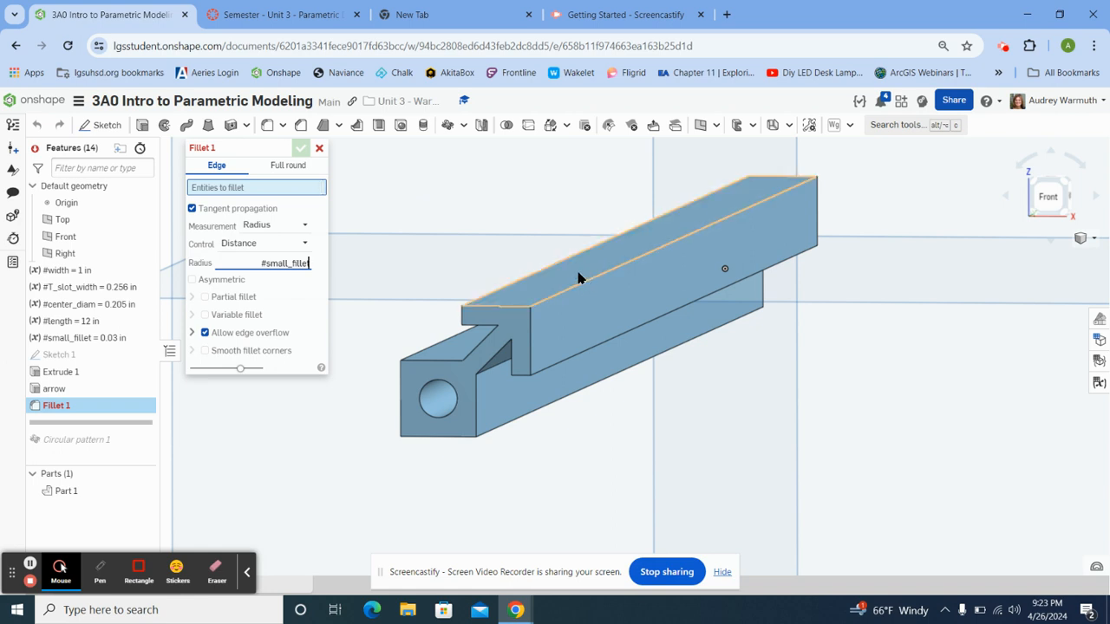
pyautogui.scroll(5, 579, 278)
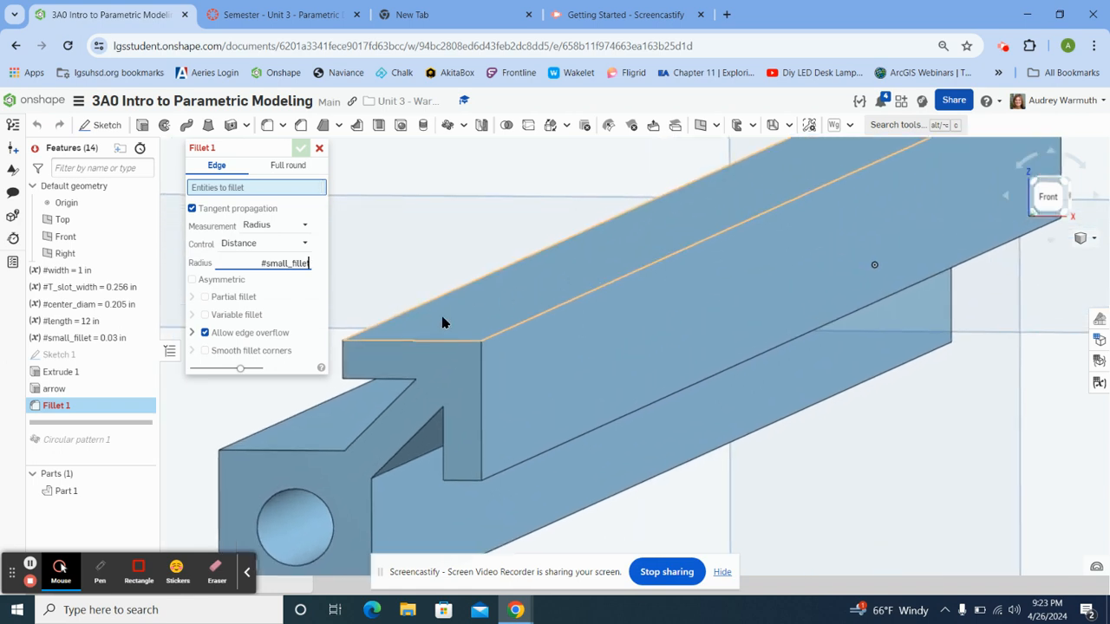
pyautogui.scroll(-3, 583, 272)
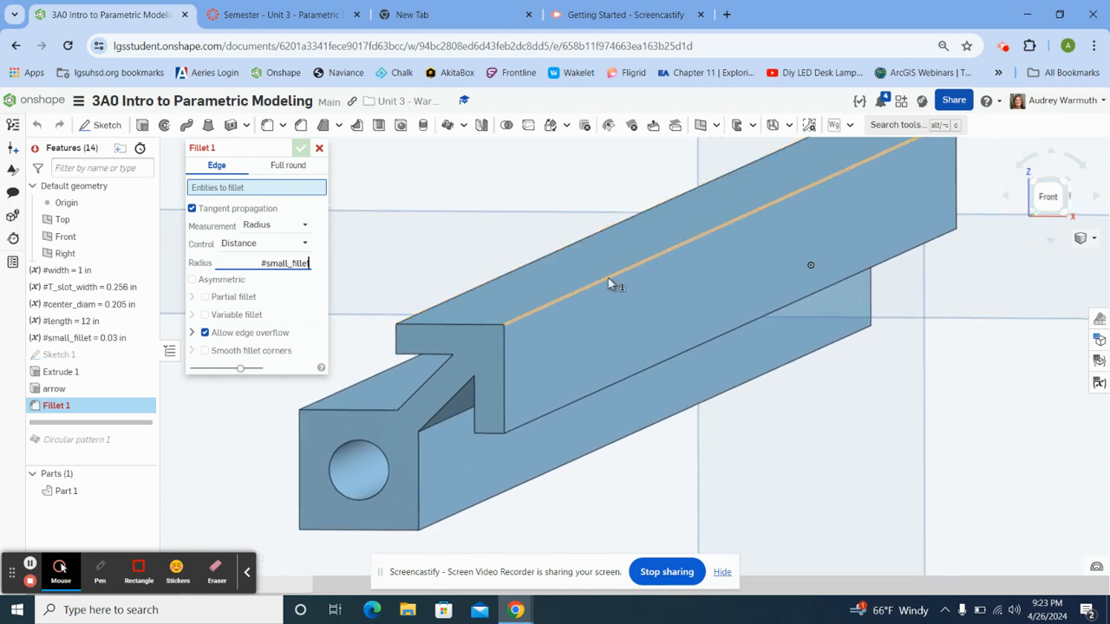
pyautogui.click(608, 277)
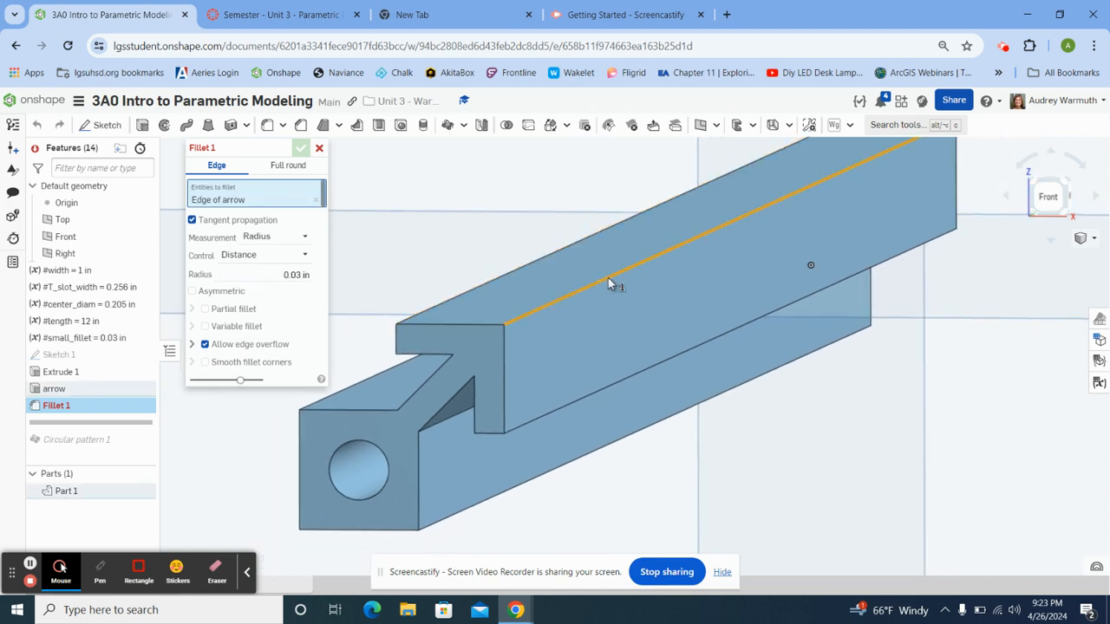
pyautogui.click(588, 396)
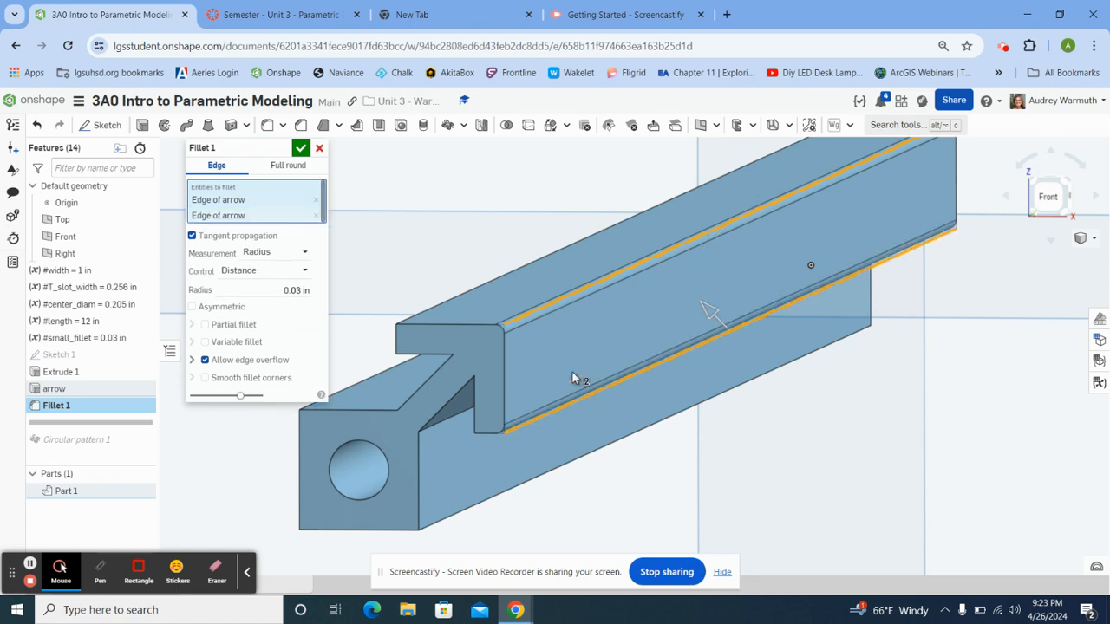
pyautogui.click(483, 289)
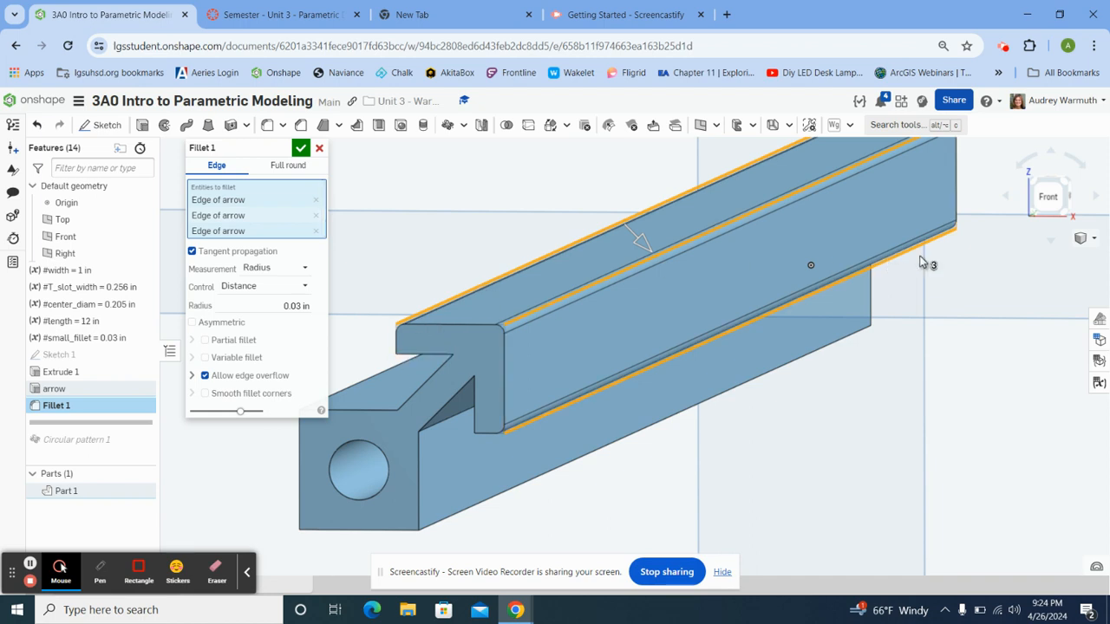
# Add the two inner tip edges of the arrow's barbs to the #small_fillet fillet and complete it
pyautogui.moveTo(1038, 214); pyautogui.dragTo(1056, 213)
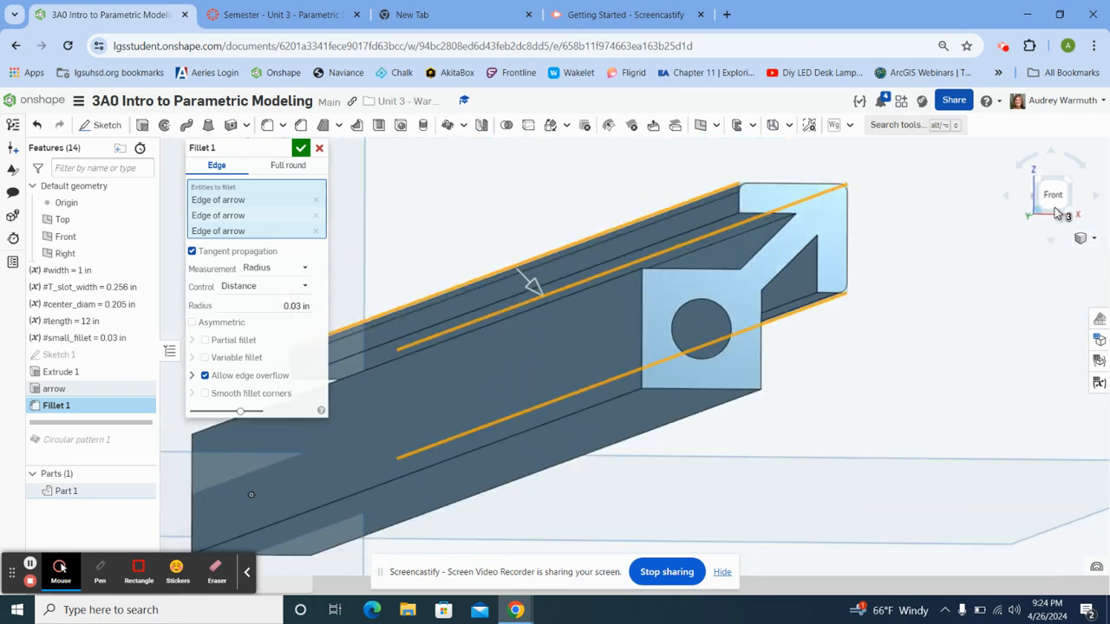
pyautogui.click(734, 223)
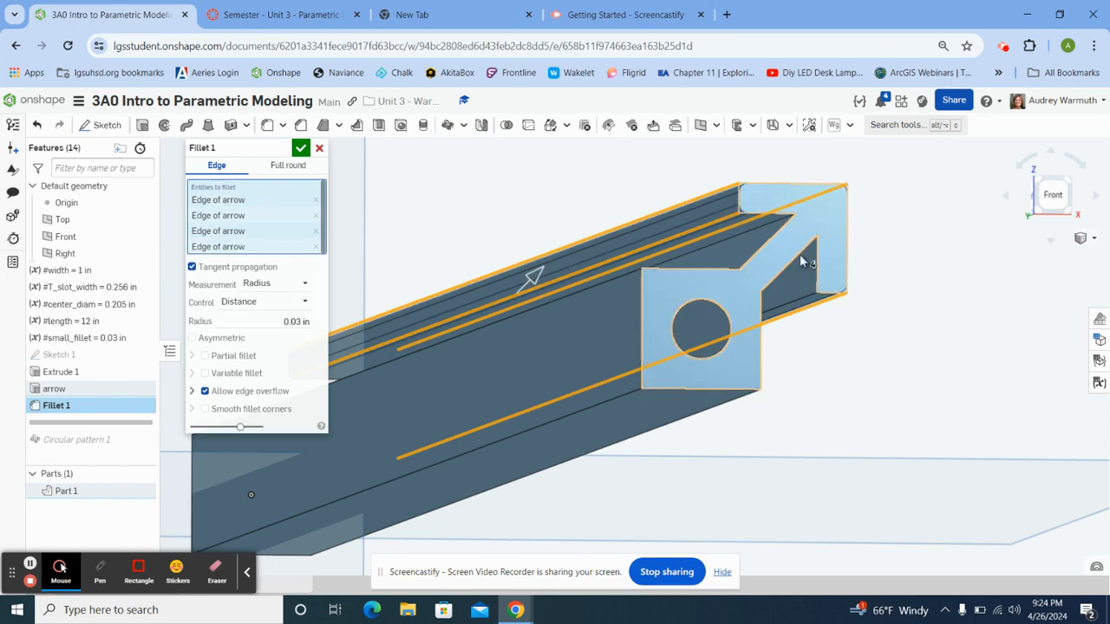
pyautogui.click(812, 300)
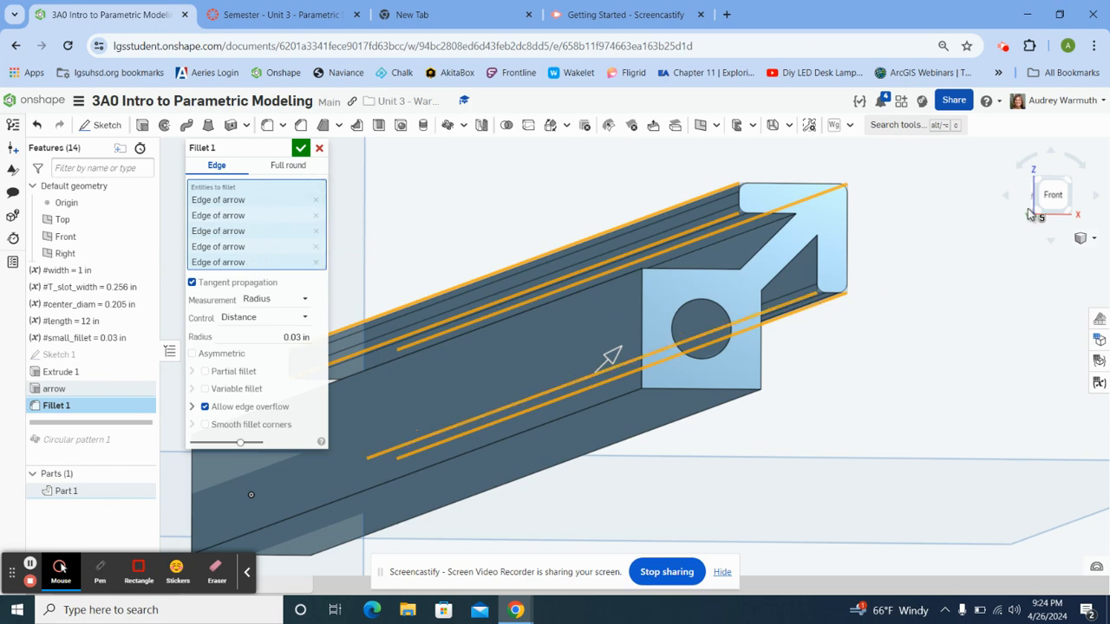
pyautogui.click(1054, 206)
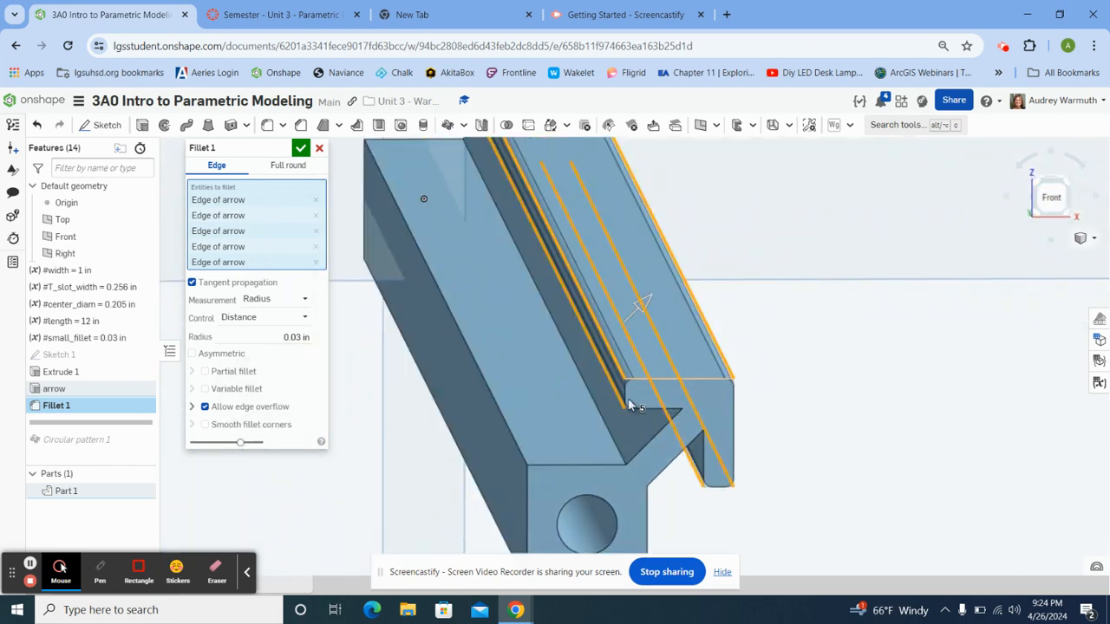
pyautogui.click(634, 435)
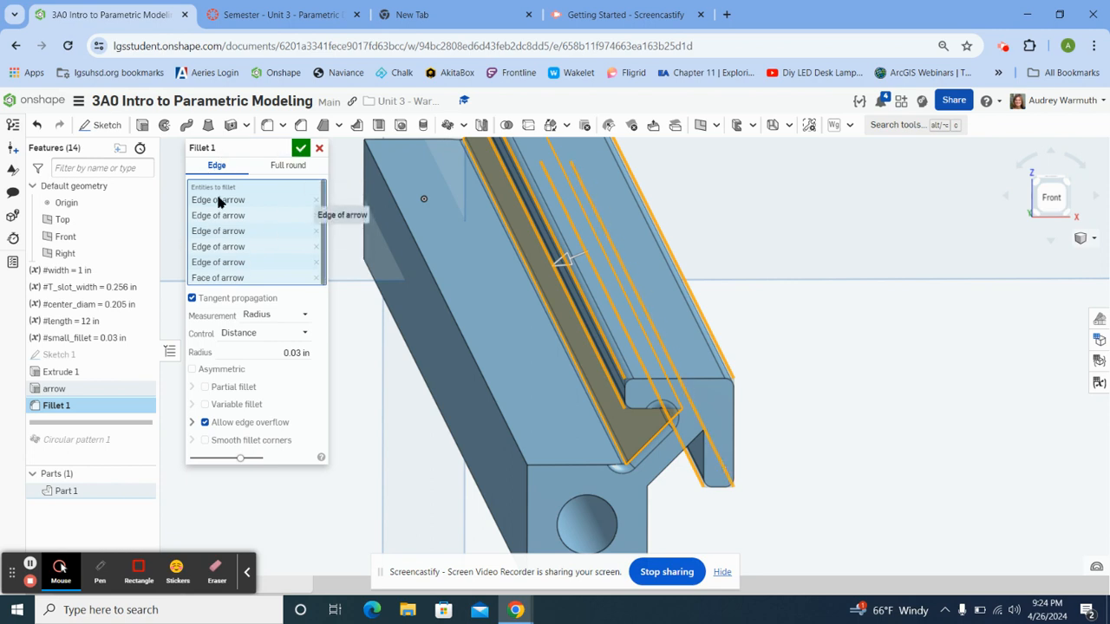
pyautogui.click(316, 278)
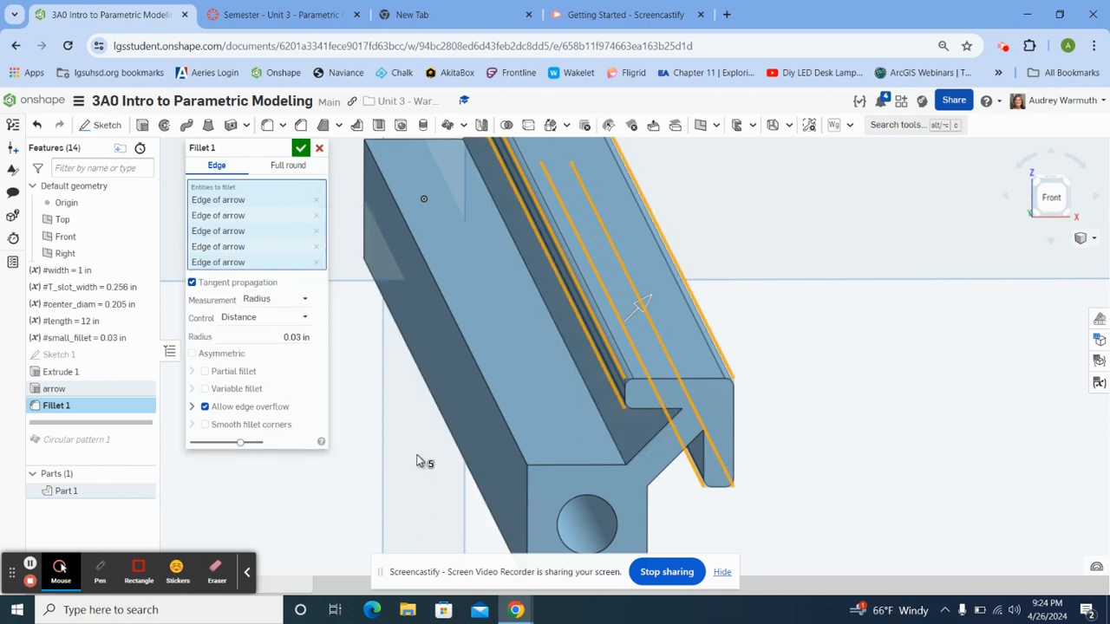
pyautogui.click(1051, 199)
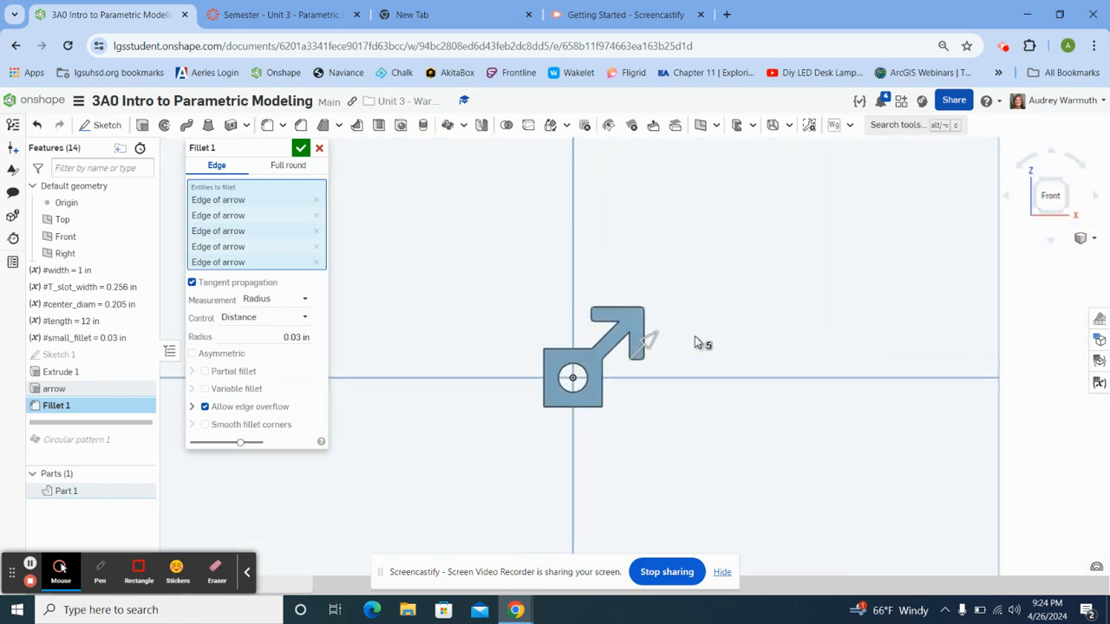
pyautogui.scroll(5, 695, 335)
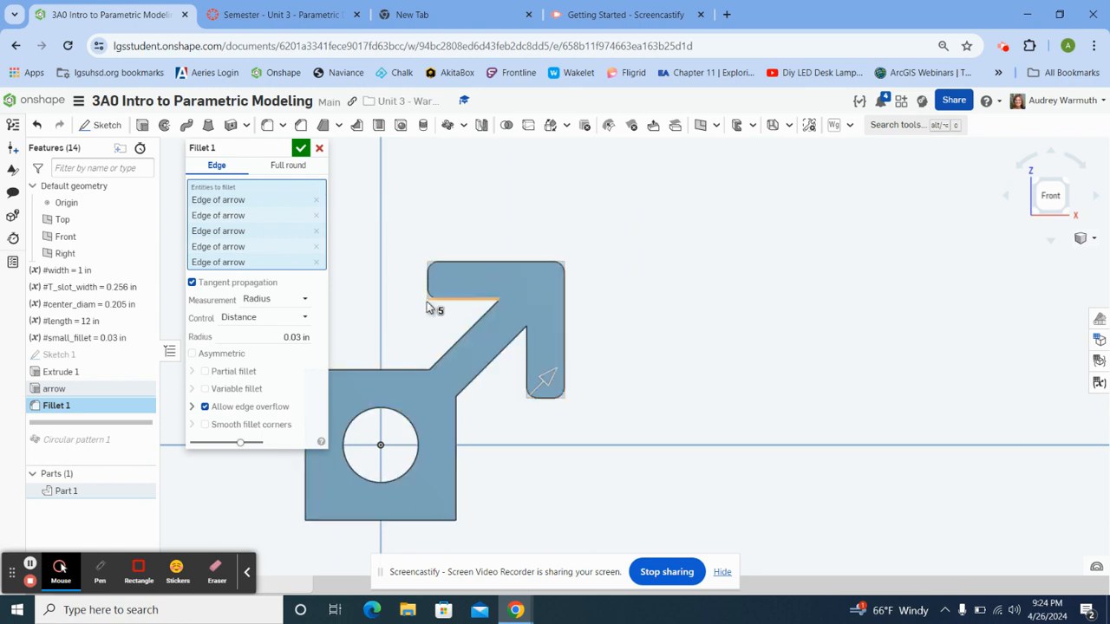
pyautogui.click(263, 337)
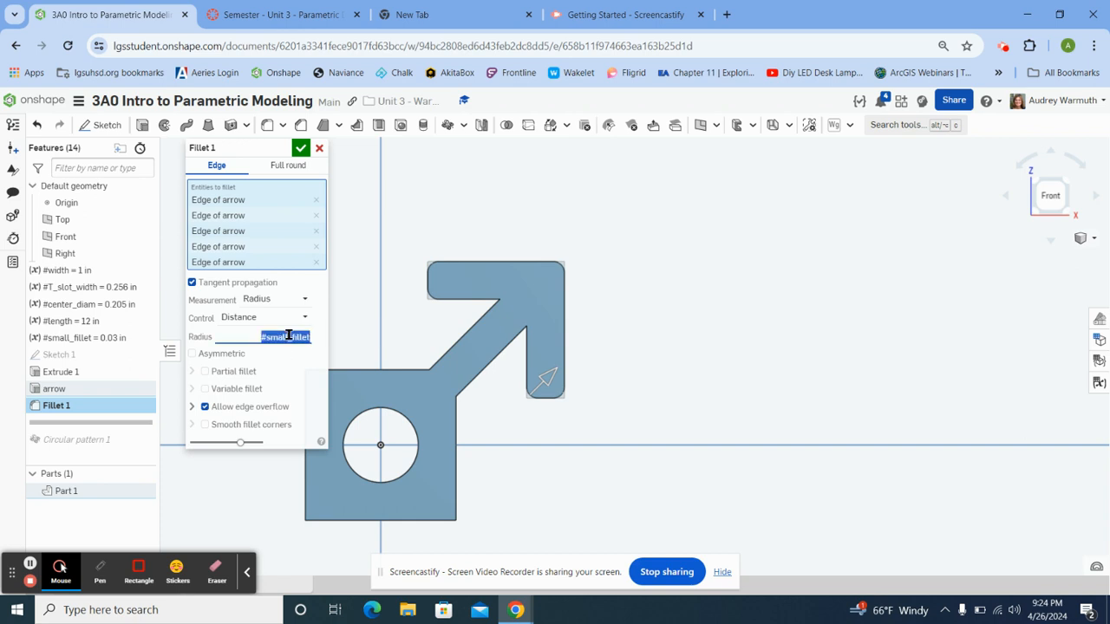
pyautogui.click(300, 148)
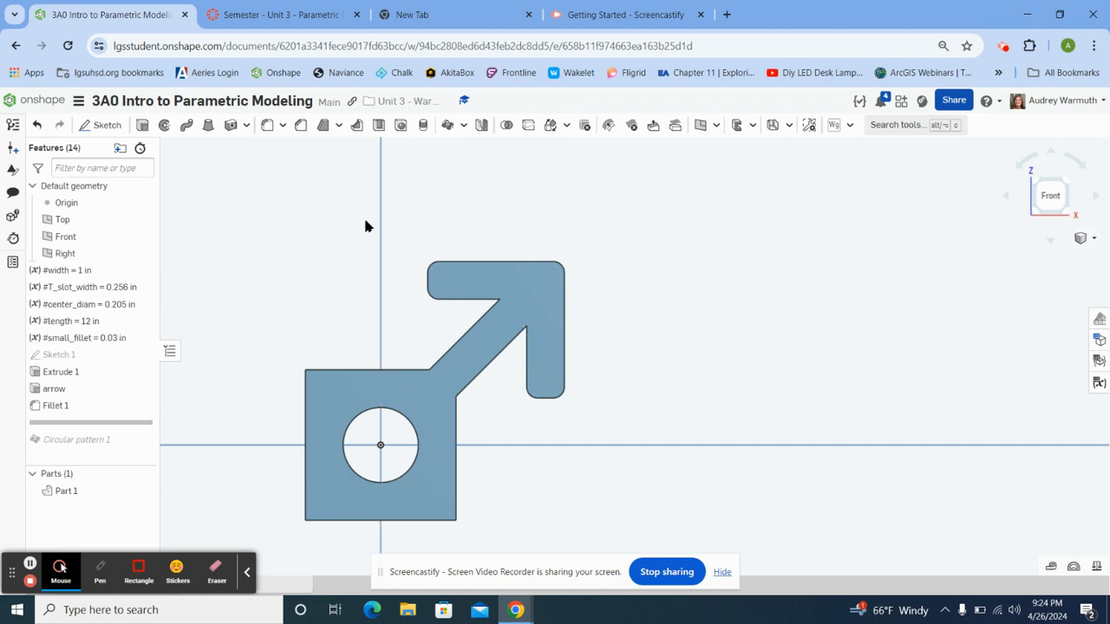
# Fillet the two inside corner edges where the arrow's barbs meet its diagonal shaft, with radius #small_fillet*2
pyautogui.click(266, 128)
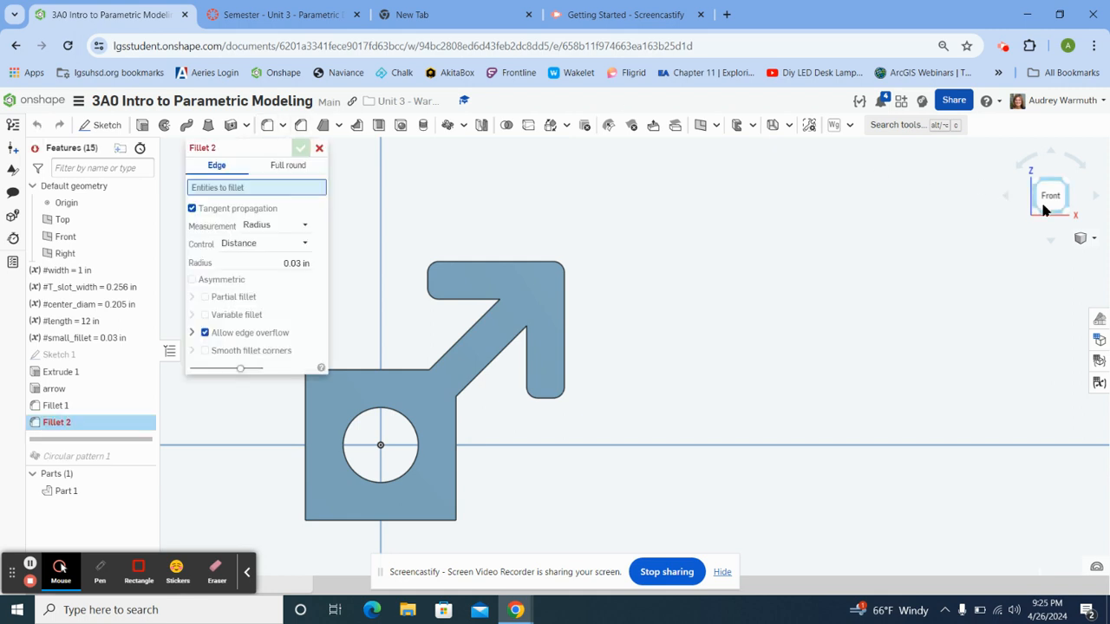
pyautogui.moveTo(1043, 210); pyautogui.dragTo(1050, 208)
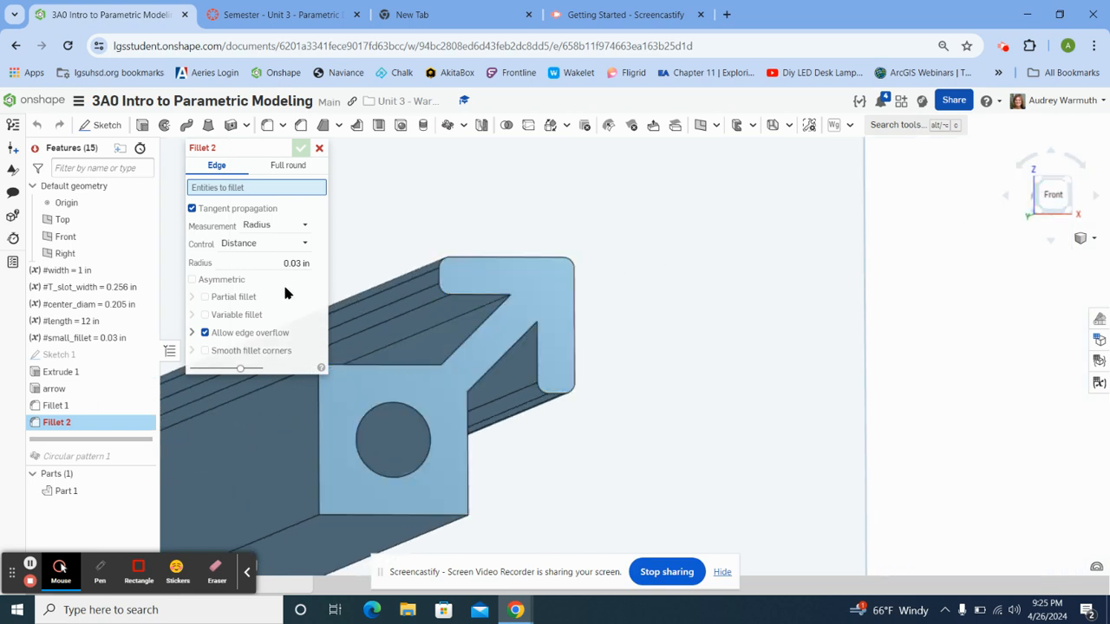
pyautogui.click(289, 263)
pyautogui.write('#s')
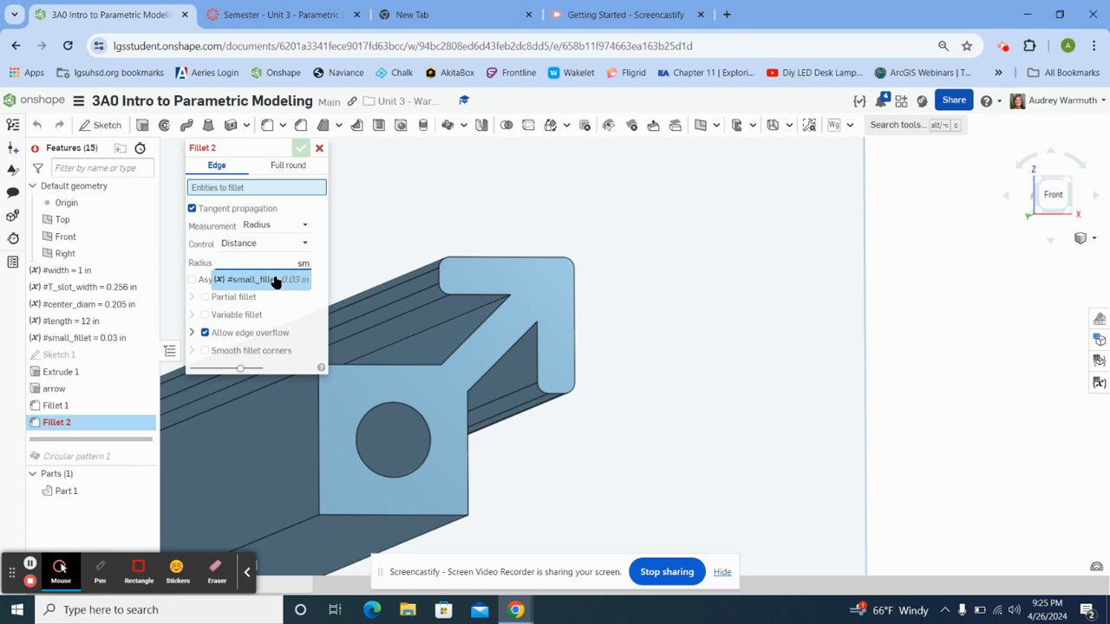
pyautogui.click(276, 280)
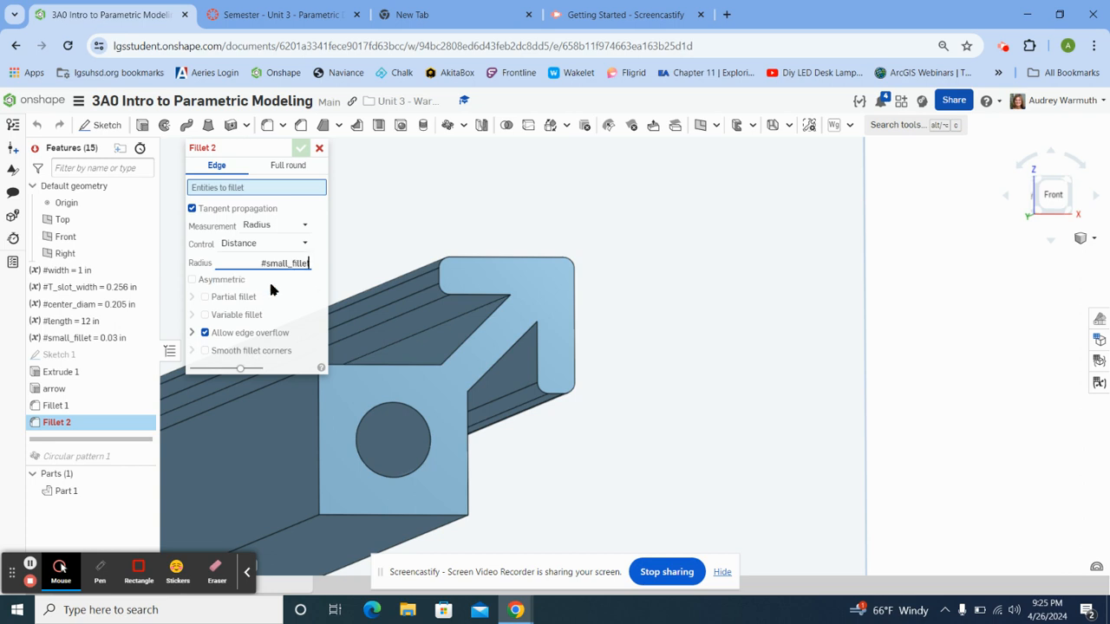
pyautogui.write('*2')
pyautogui.click(457, 319)
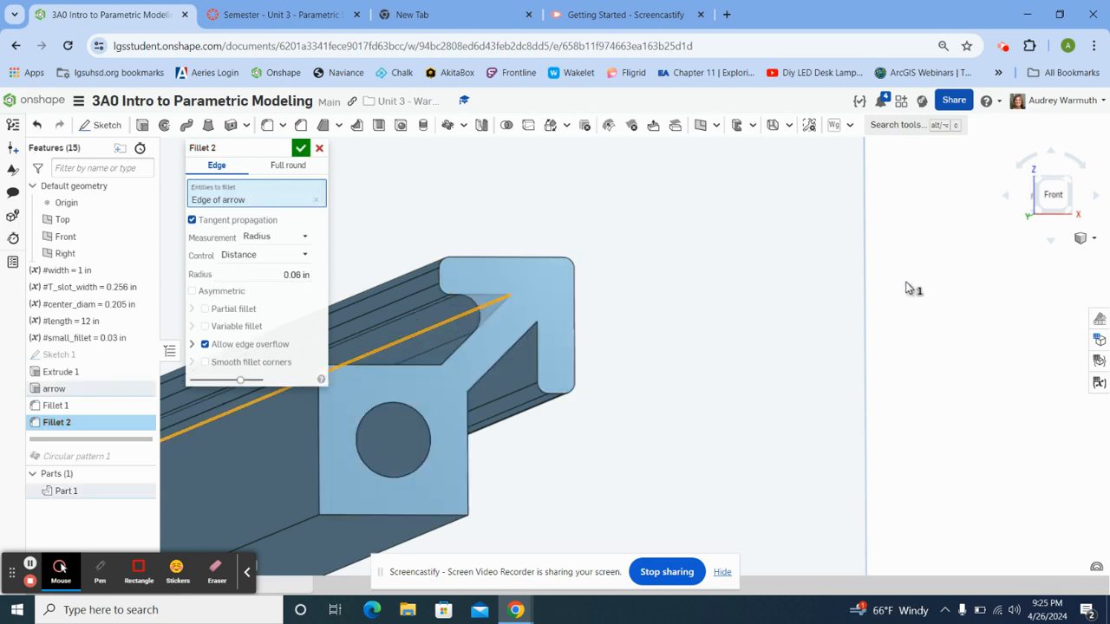
pyautogui.moveTo(1040, 210); pyautogui.dragTo(1035, 206)
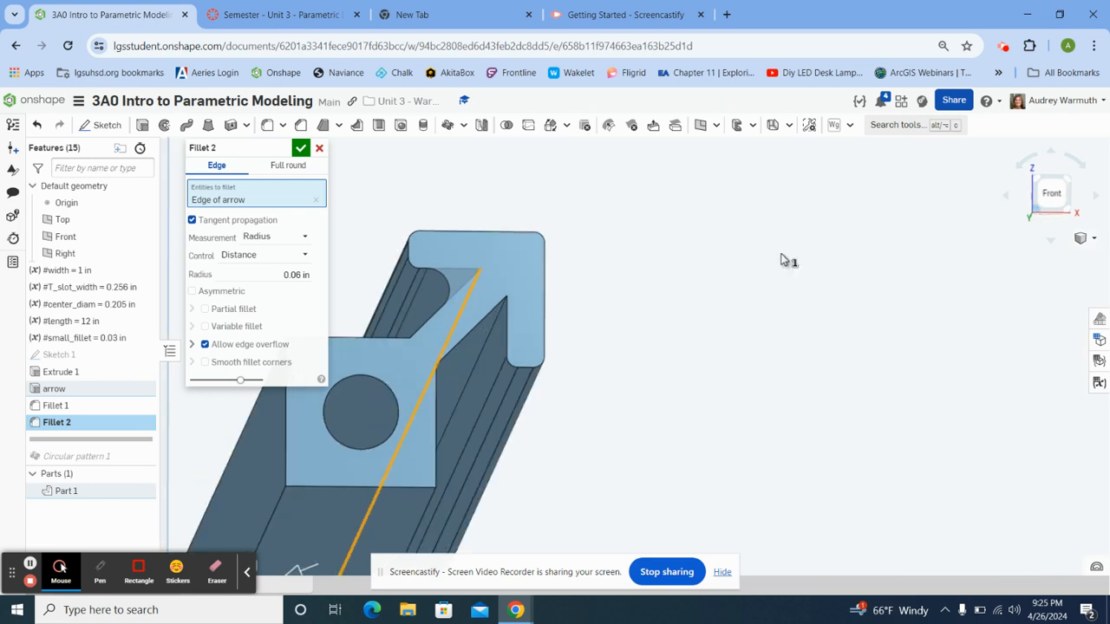
pyautogui.click(486, 341)
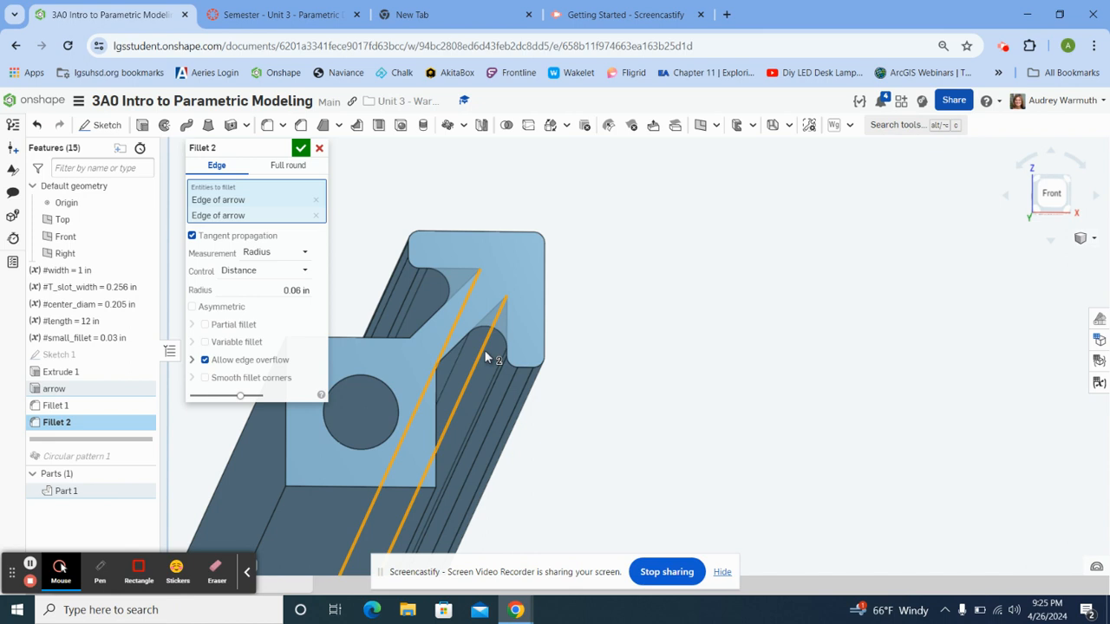
pyautogui.click(300, 148)
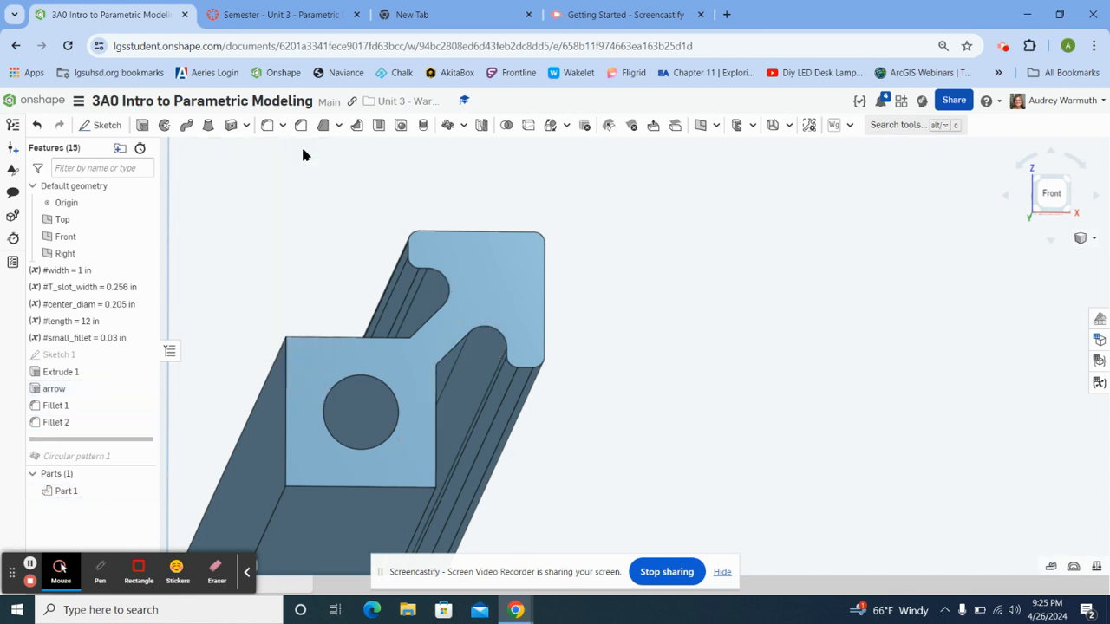
# Enlarge the feature list area and roll the feature history forward past the circular pattern
pyautogui.click(1059, 199)
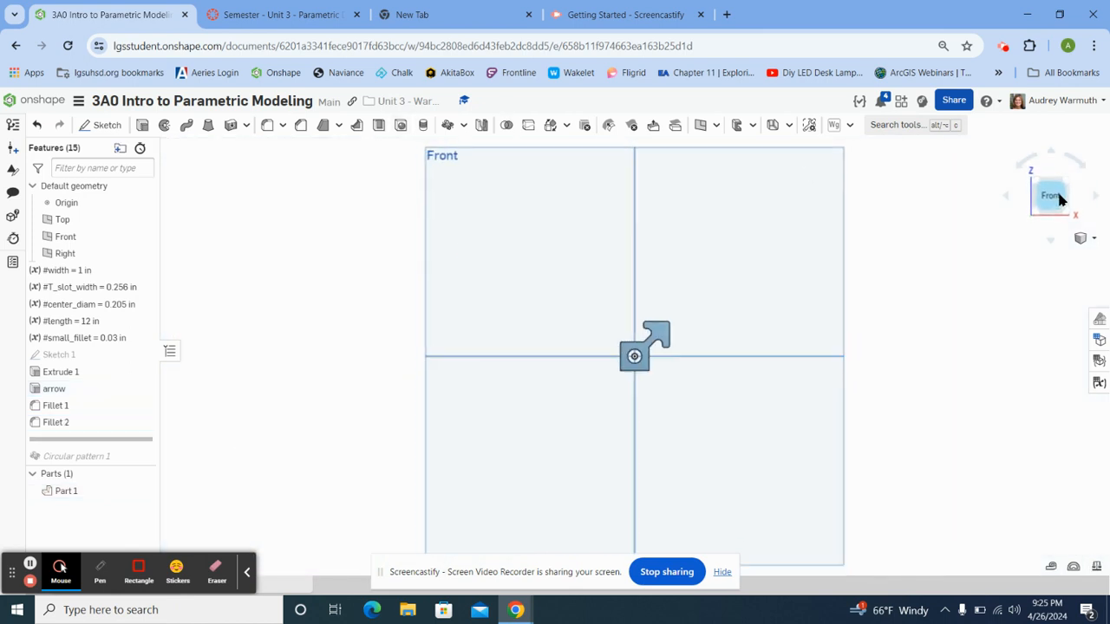
pyautogui.scroll(2, 683, 300)
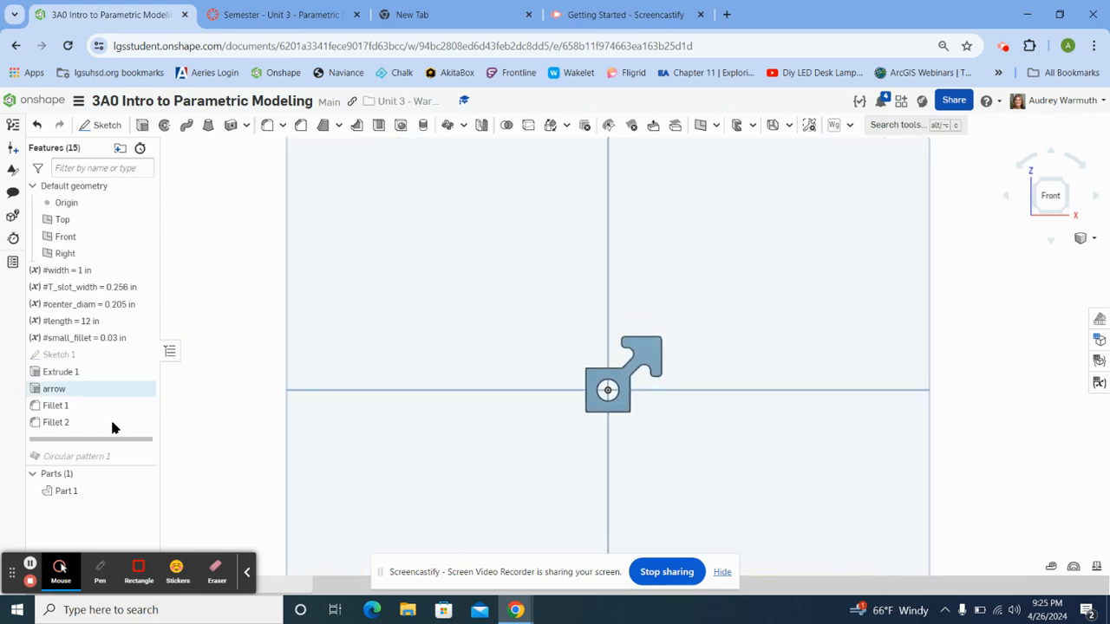
pyautogui.moveTo(107, 471); pyautogui.dragTo(107, 512)
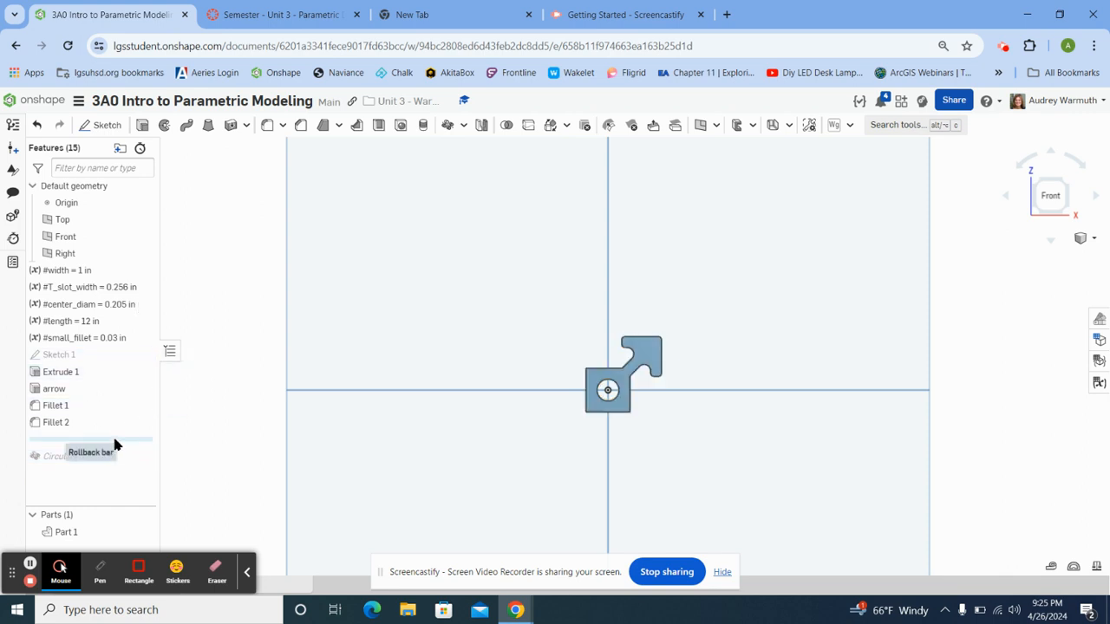
pyautogui.moveTo(115, 469); pyautogui.dragTo(112, 462)
pyautogui.scroll(2, 767, 414)
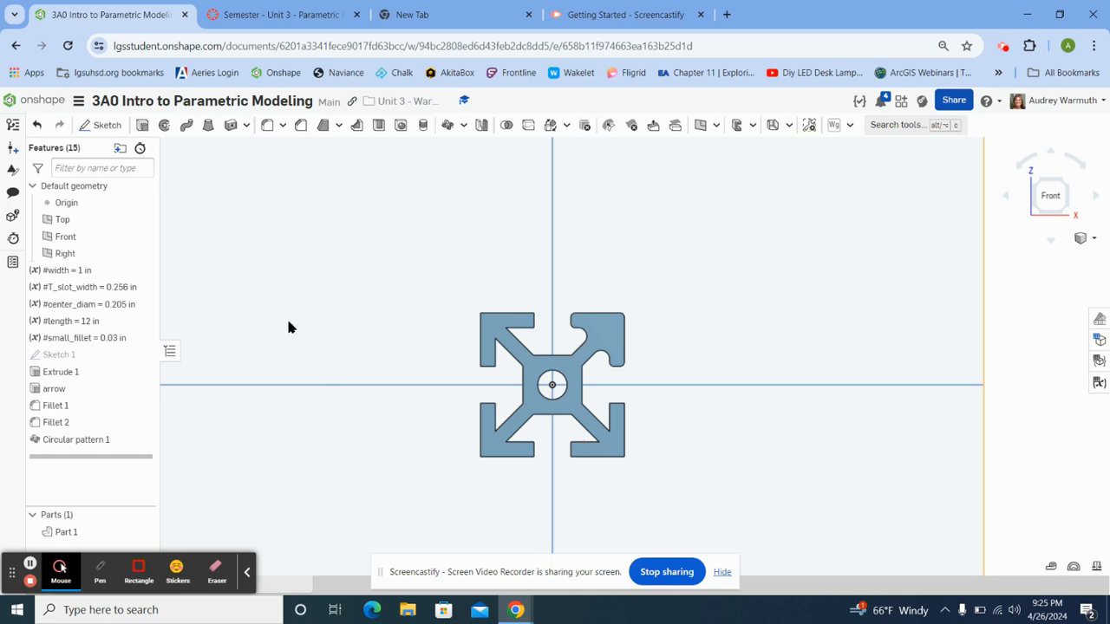
# Edit the circular pattern to include Fillet 1 and Fillet 2 along with the arrow feature
pyautogui.doubleClick(93, 442)
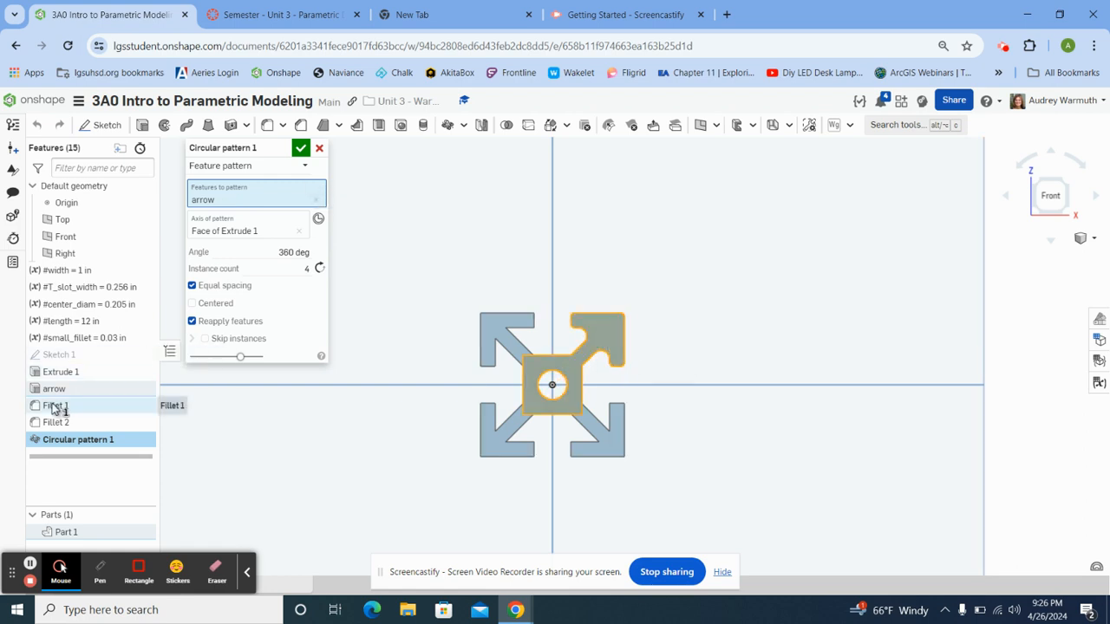
pyautogui.click(54, 406)
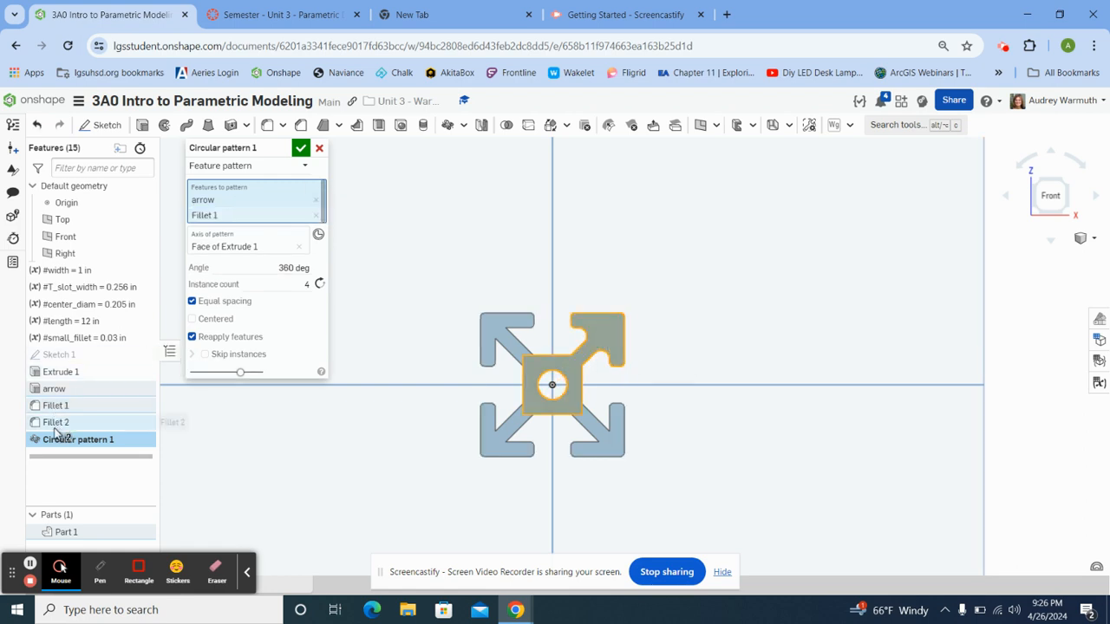
pyautogui.click(57, 423)
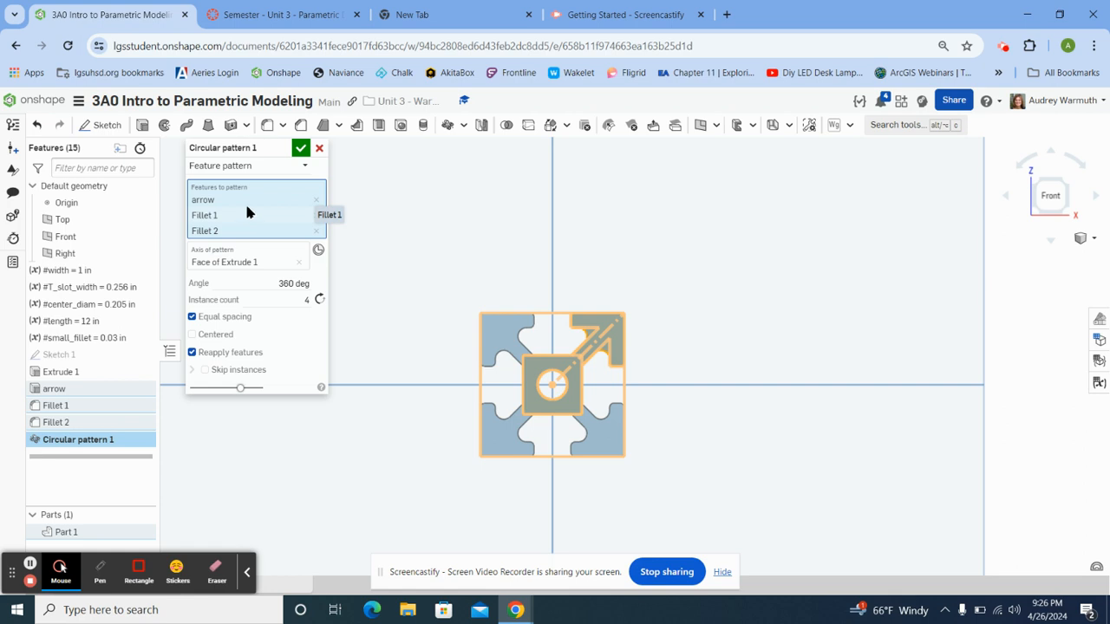
pyautogui.click(300, 149)
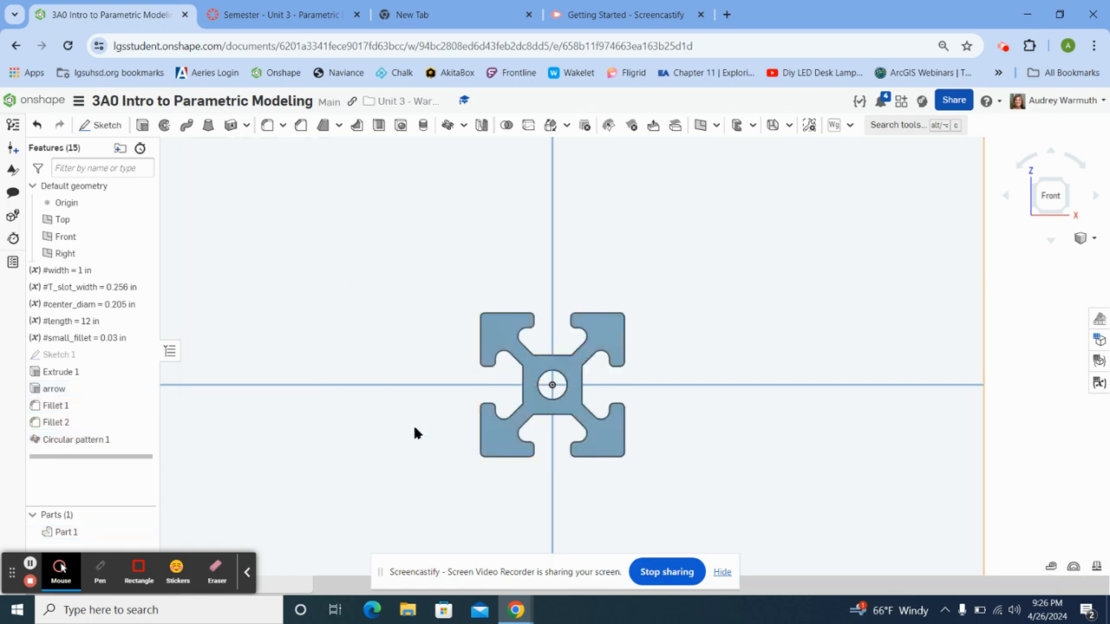
pyautogui.click(1027, 215)
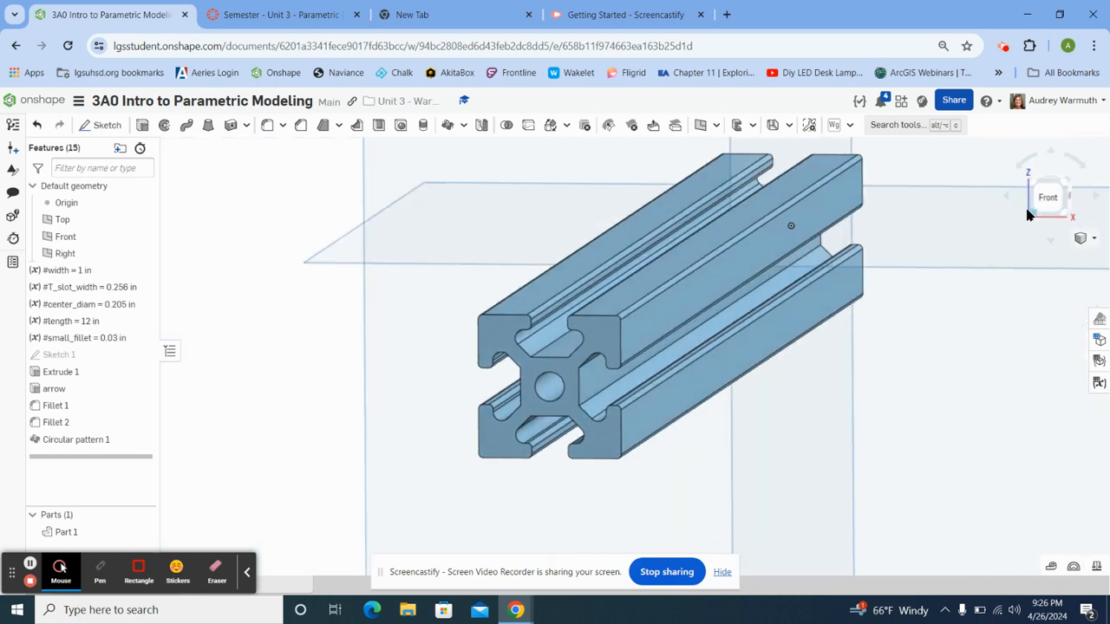
# Check the notes on the activity PDF's drawing, and rename Part 1 in Onshape as "t slot framing rail"
pyautogui.click(101, 440)
pyautogui.click(217, 410)
pyautogui.click(242, 15)
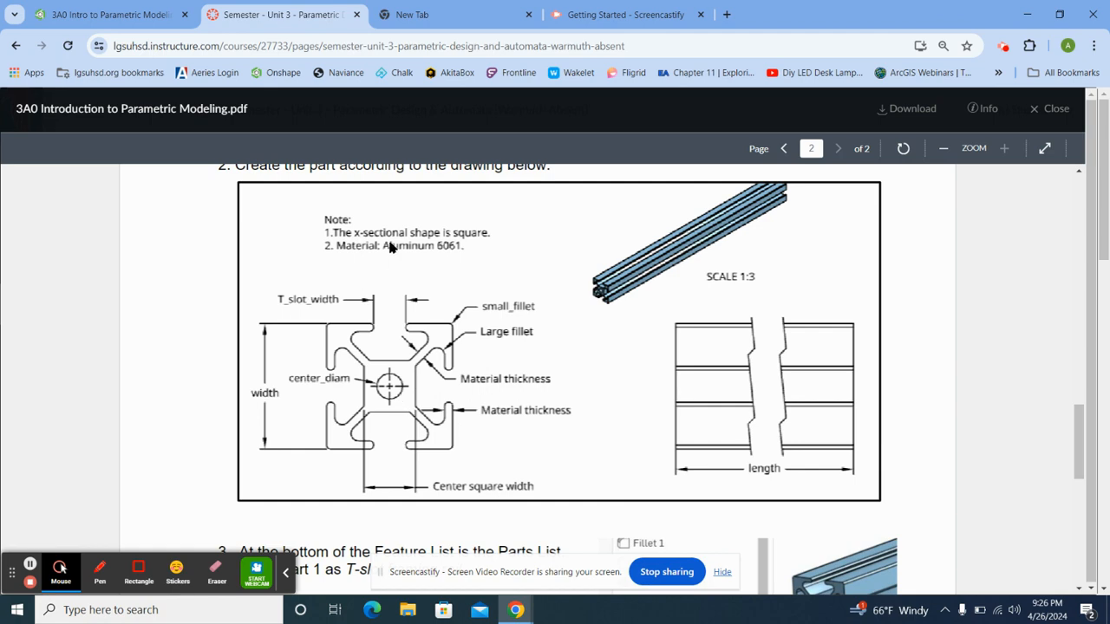
pyautogui.click(117, 17)
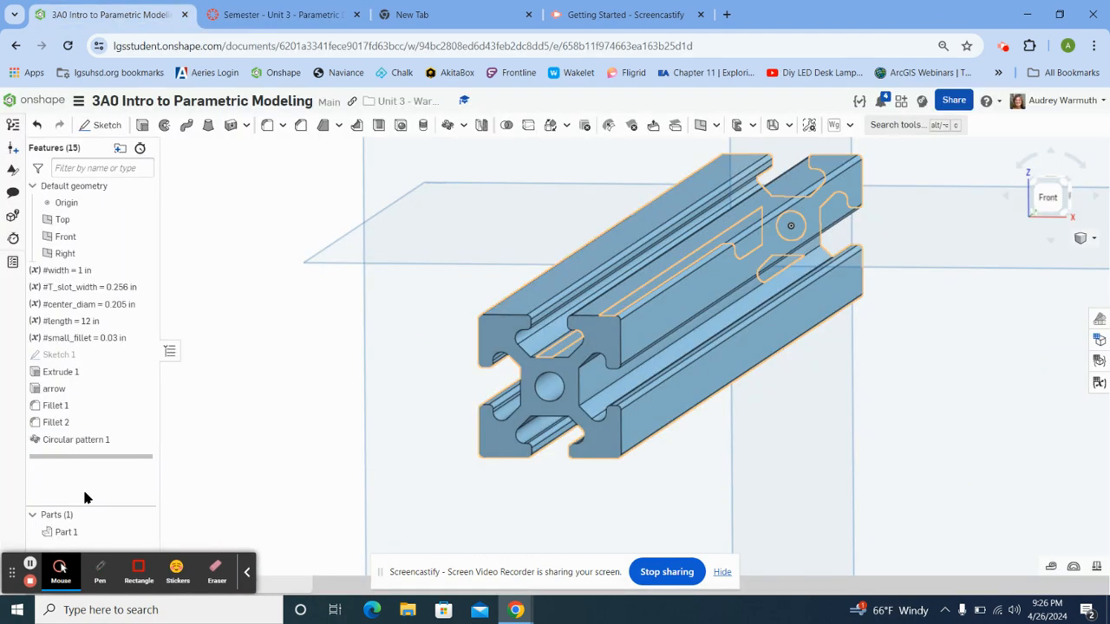
pyautogui.rightClick(70, 535)
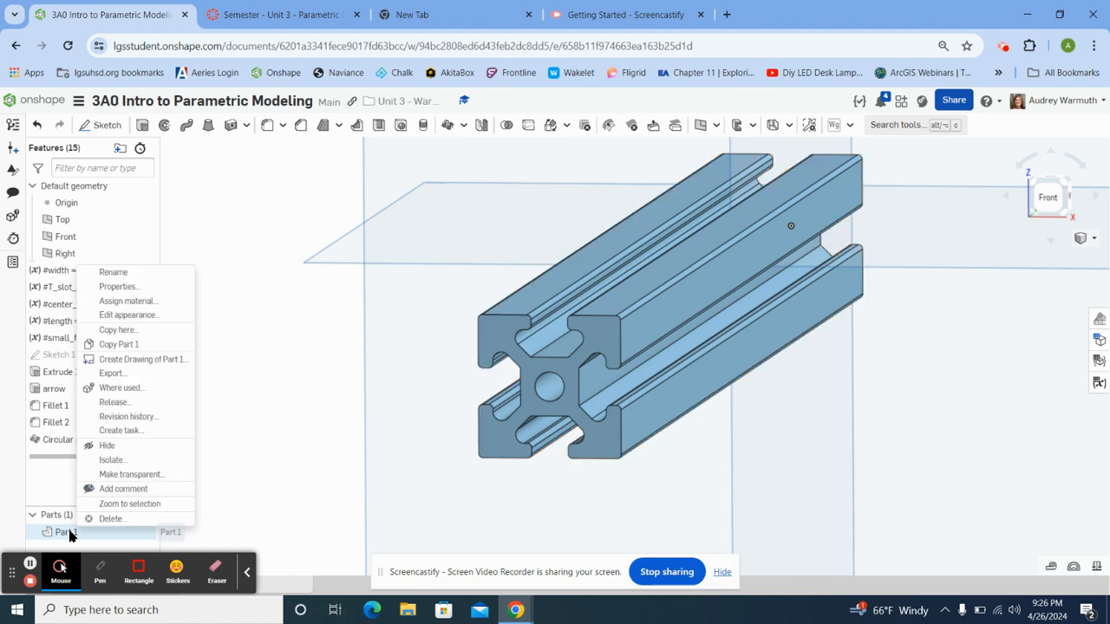
pyautogui.click(121, 274)
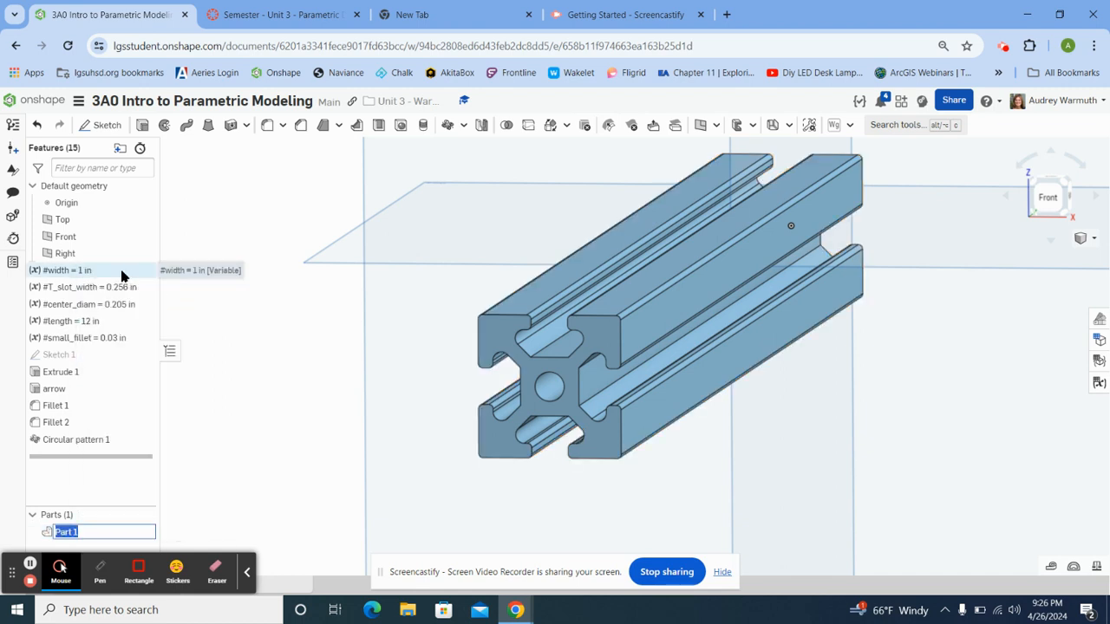
pyautogui.write('t')
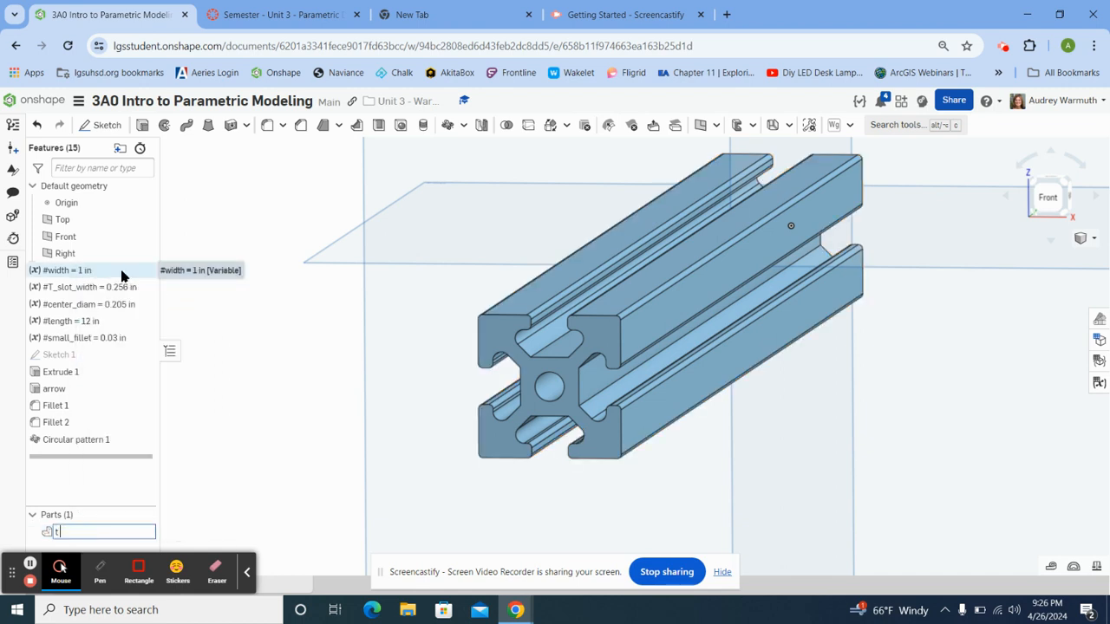
pyautogui.write(' slot framing rail')
pyautogui.press('Return')
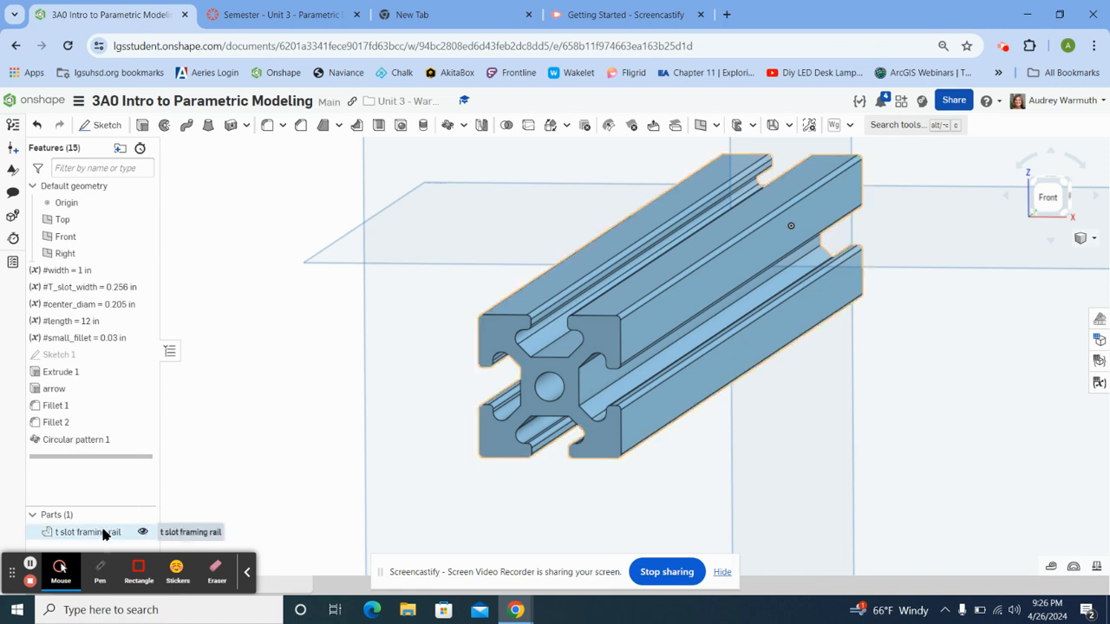
# Assign Aluminum - 6061 from the Onshape Material Library to the t slot framing rail part
pyautogui.moveTo(112, 508); pyautogui.dragTo(111, 390)
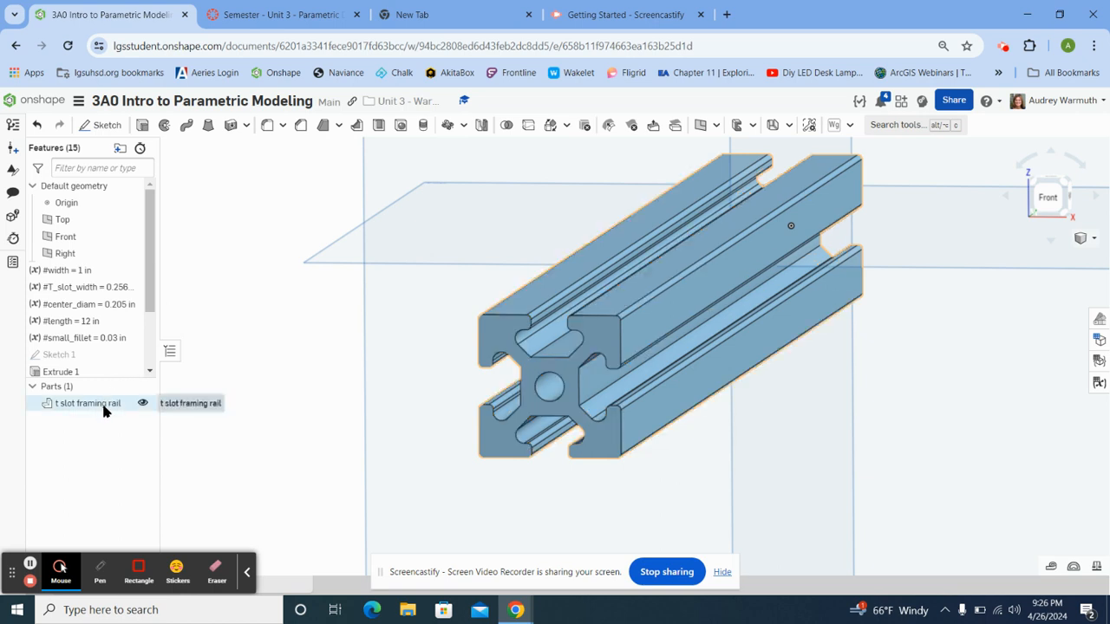
pyautogui.rightClick(104, 411)
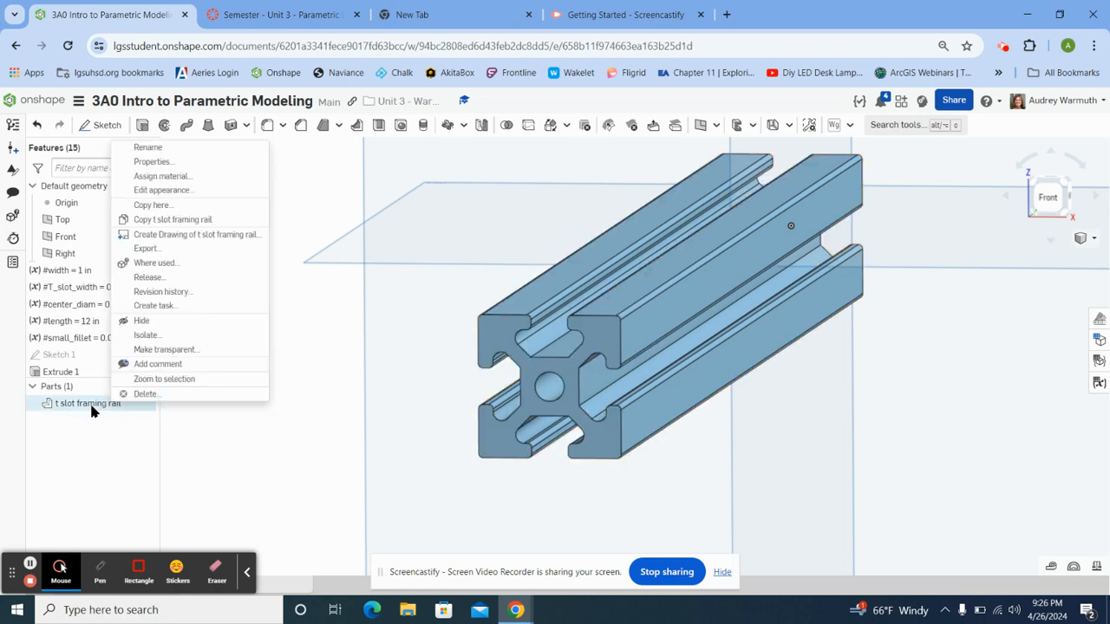
pyautogui.click(176, 177)
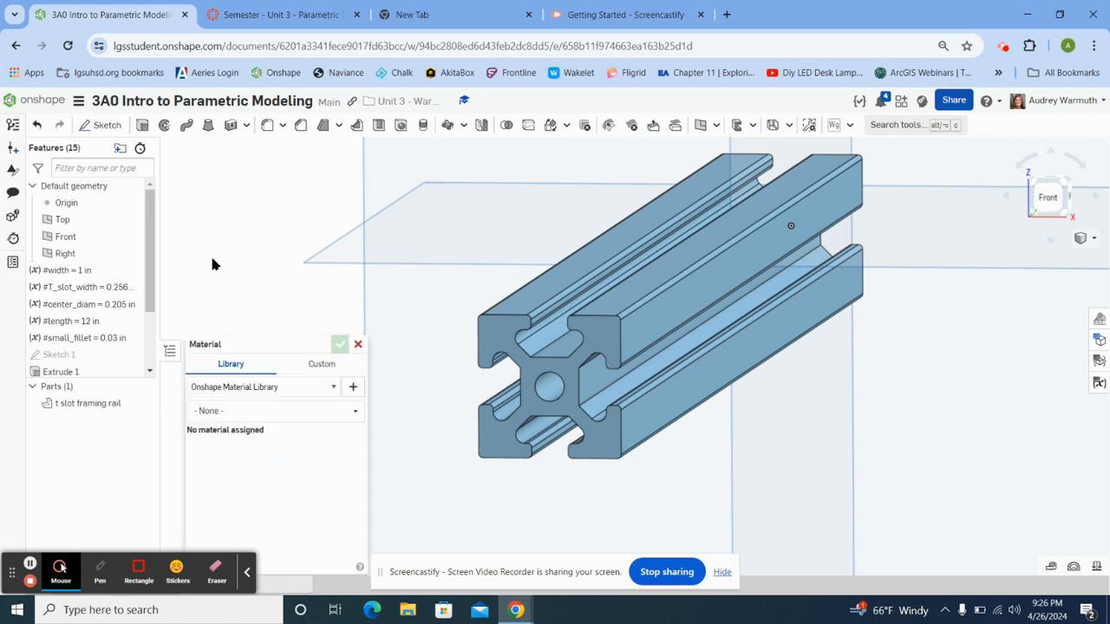
pyautogui.moveTo(267, 349); pyautogui.dragTo(281, 209)
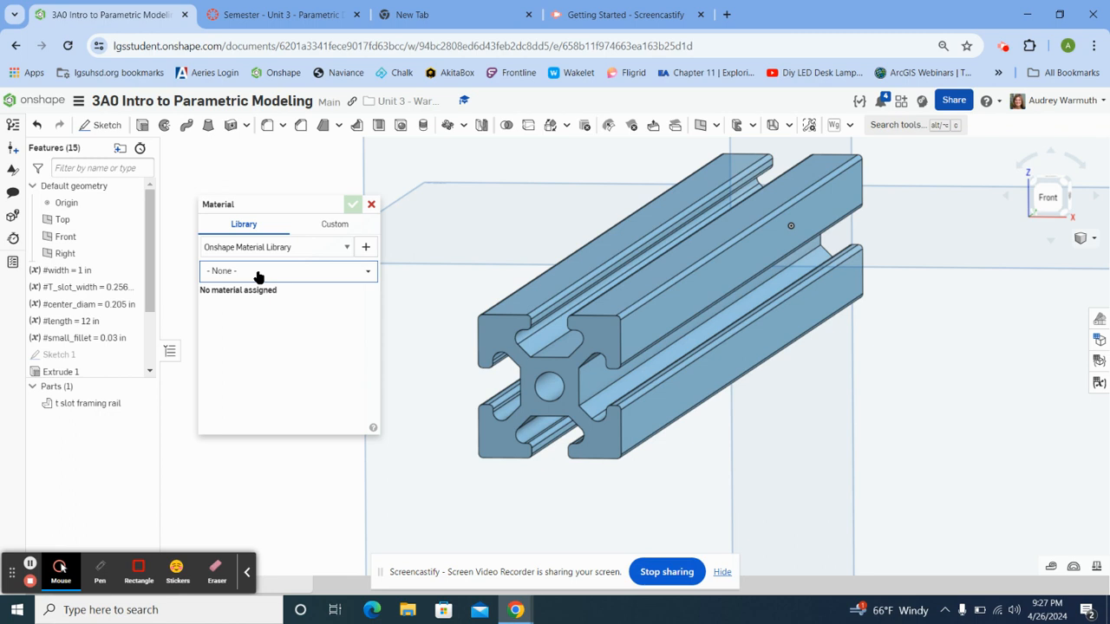
pyautogui.click(258, 273)
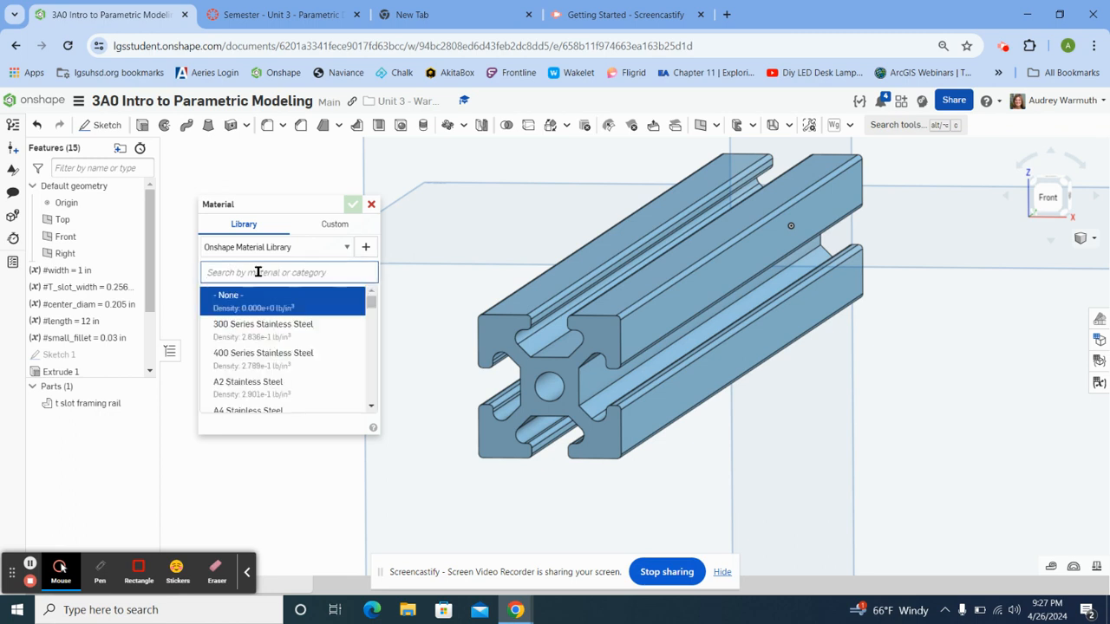
pyautogui.write('alum')
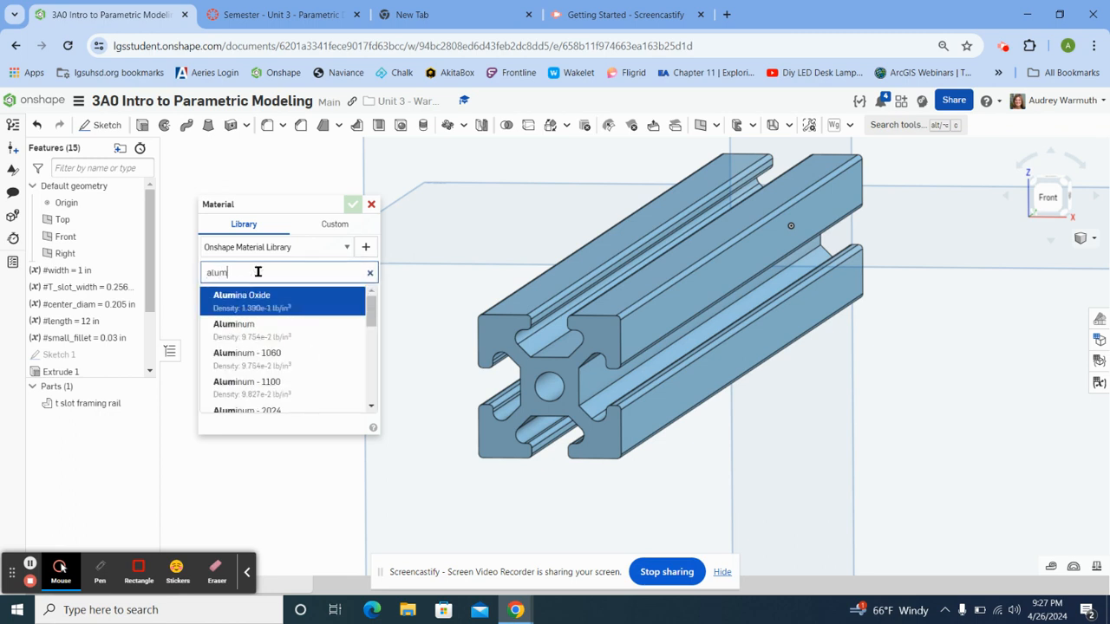
pyautogui.scroll(-5, 277, 389)
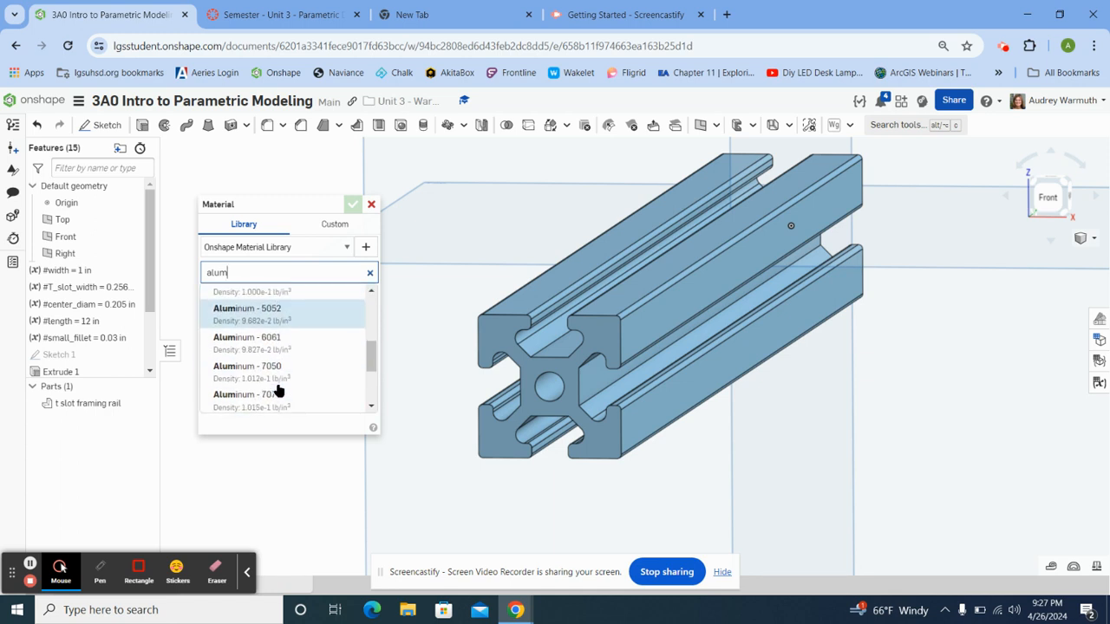
pyautogui.scroll(-1, 277, 389)
pyautogui.scroll(3, 278, 389)
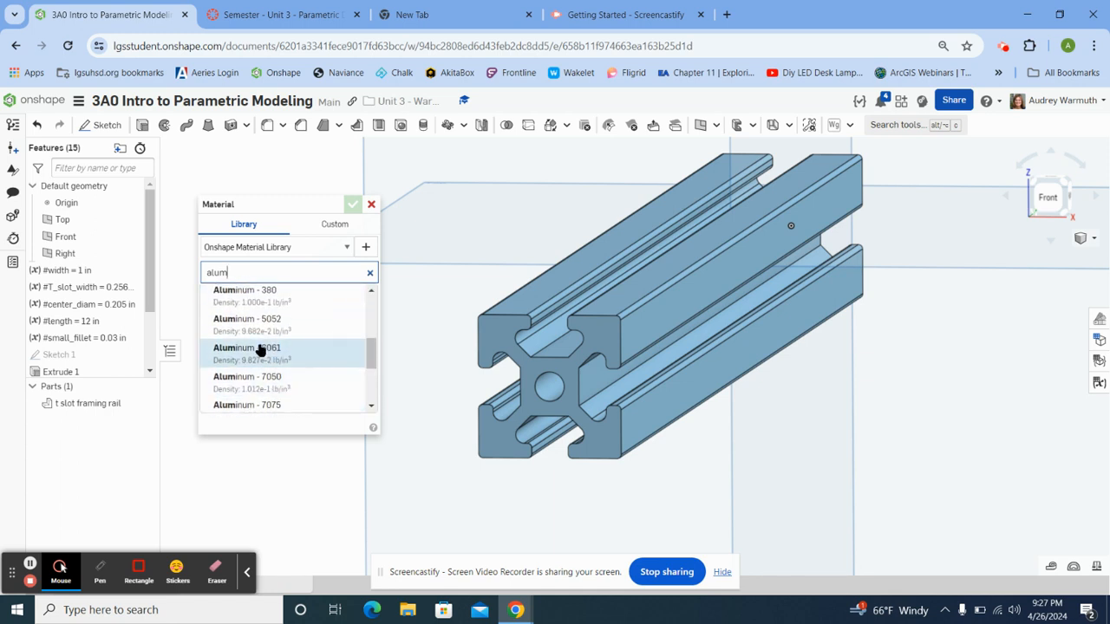
pyautogui.click(260, 350)
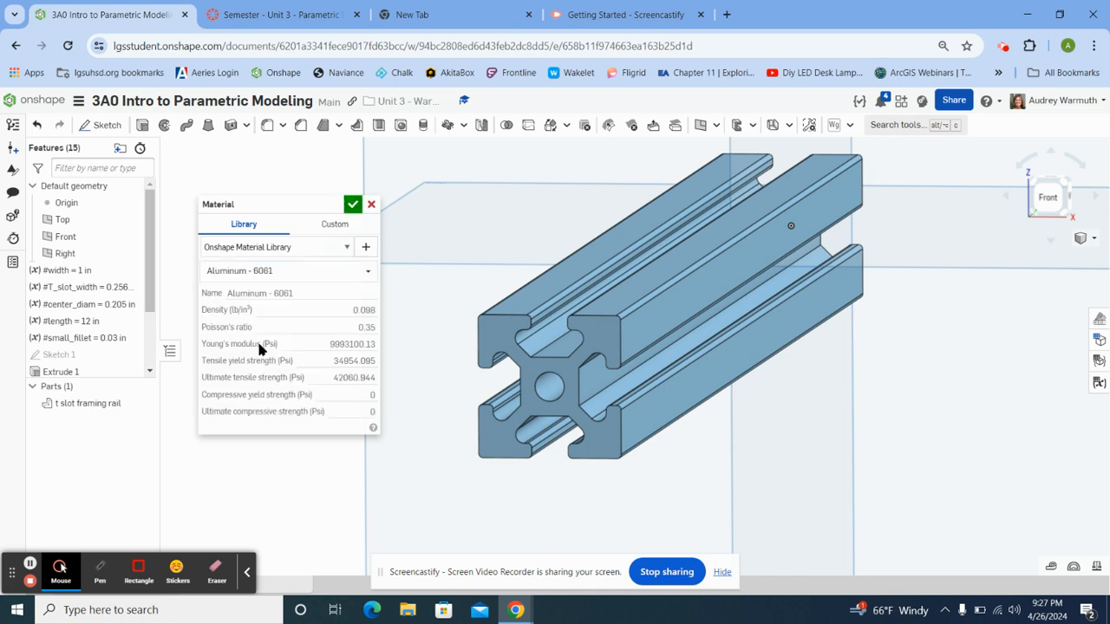
pyautogui.click(353, 206)
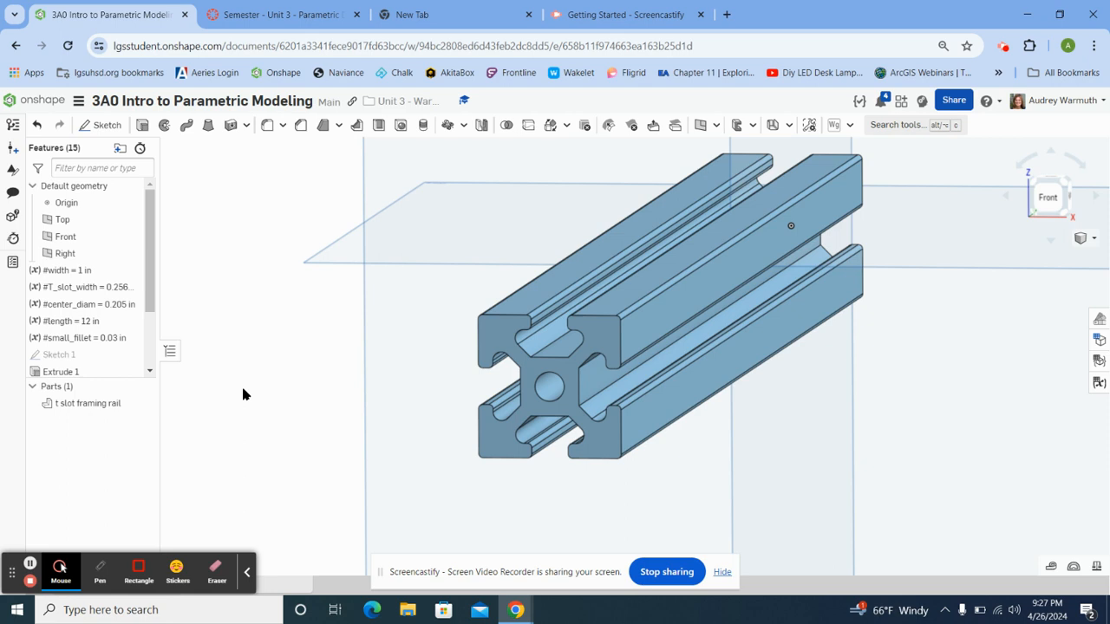
# Check the mass properties of the t slot framing rail part and close the read-out
pyautogui.click(88, 405)
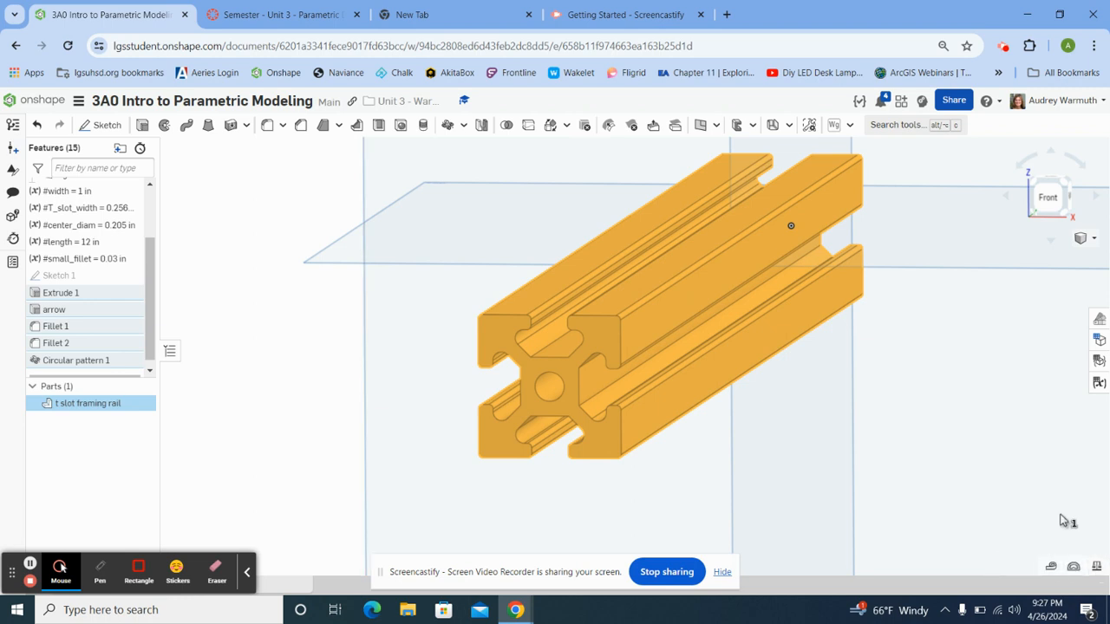
pyautogui.click(1097, 568)
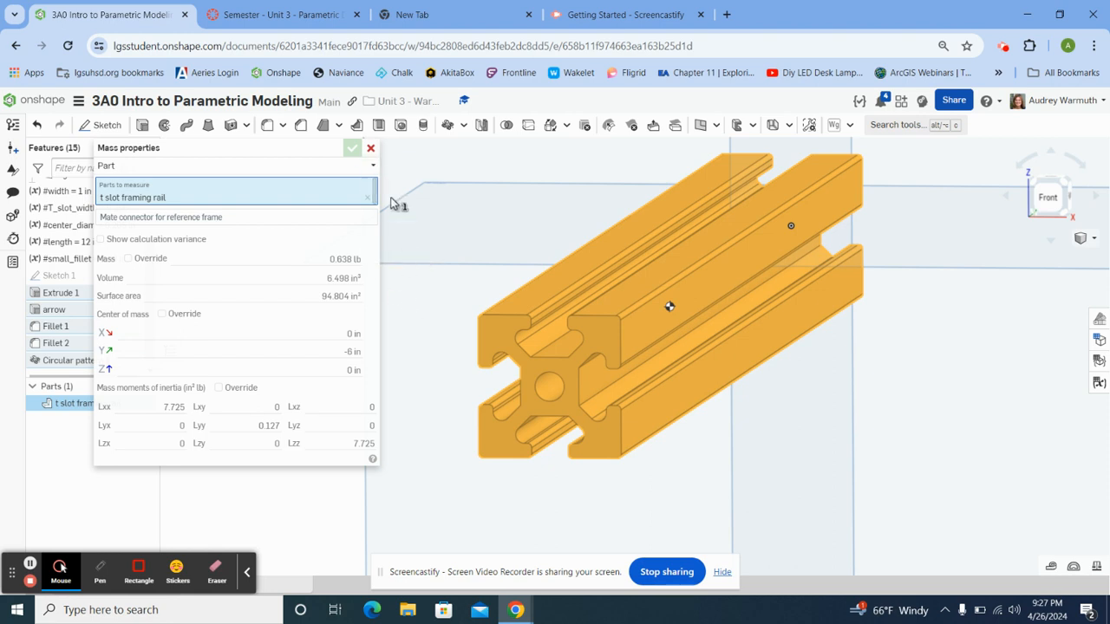
pyautogui.click(371, 149)
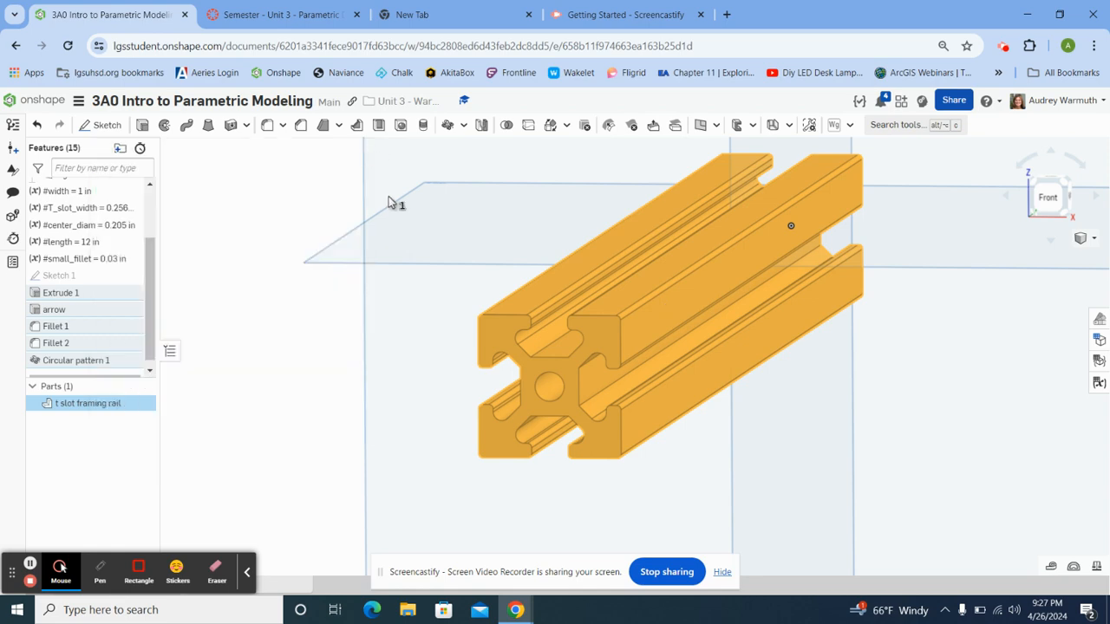
pyautogui.click(282, 330)
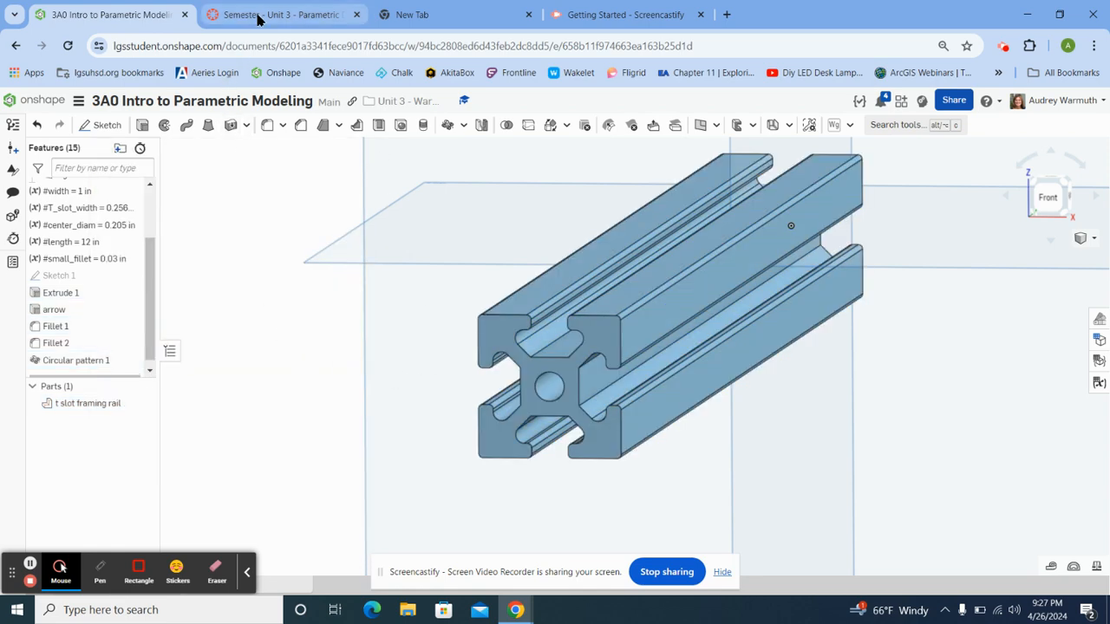
# Switch to the activity PDF and review the renaming, material, mass check and resize test instructions with their table of new variable values
pyautogui.click(257, 17)
pyautogui.scroll(3, 338, 377)
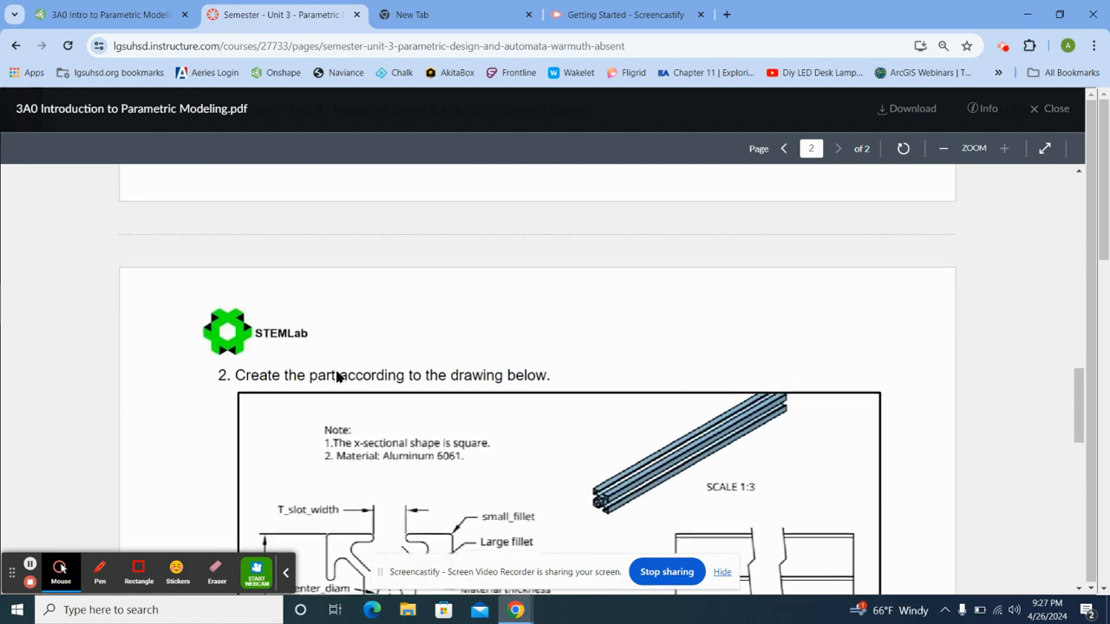
pyautogui.scroll(3, 338, 377)
pyautogui.scroll(-6, 338, 378)
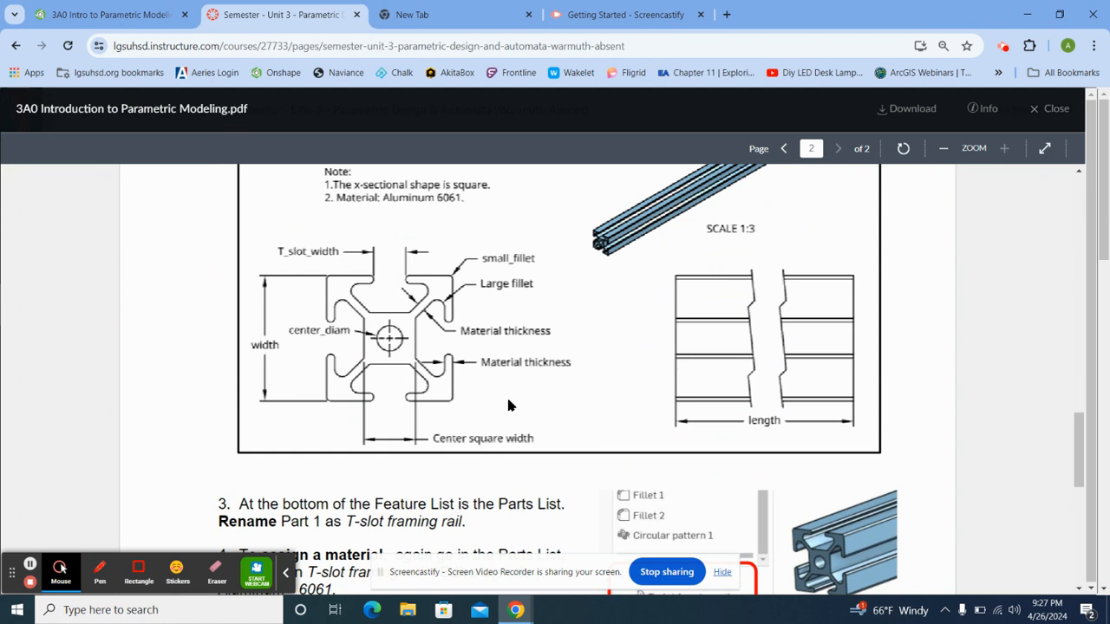
pyautogui.scroll(-3, 508, 405)
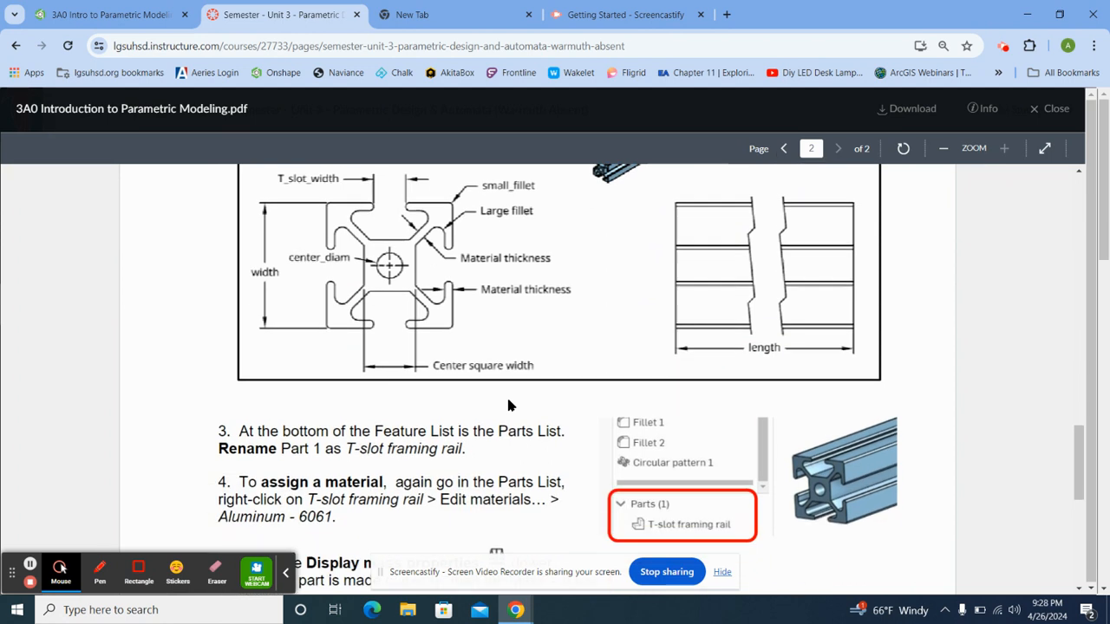
pyautogui.scroll(-1, 508, 405)
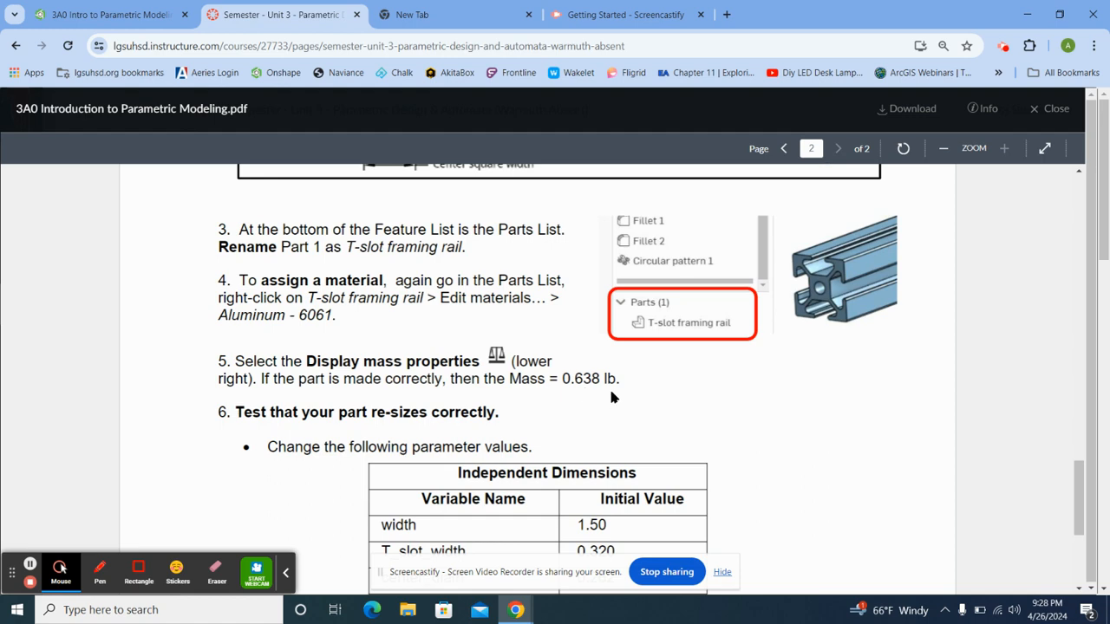
pyautogui.scroll(-3, 611, 396)
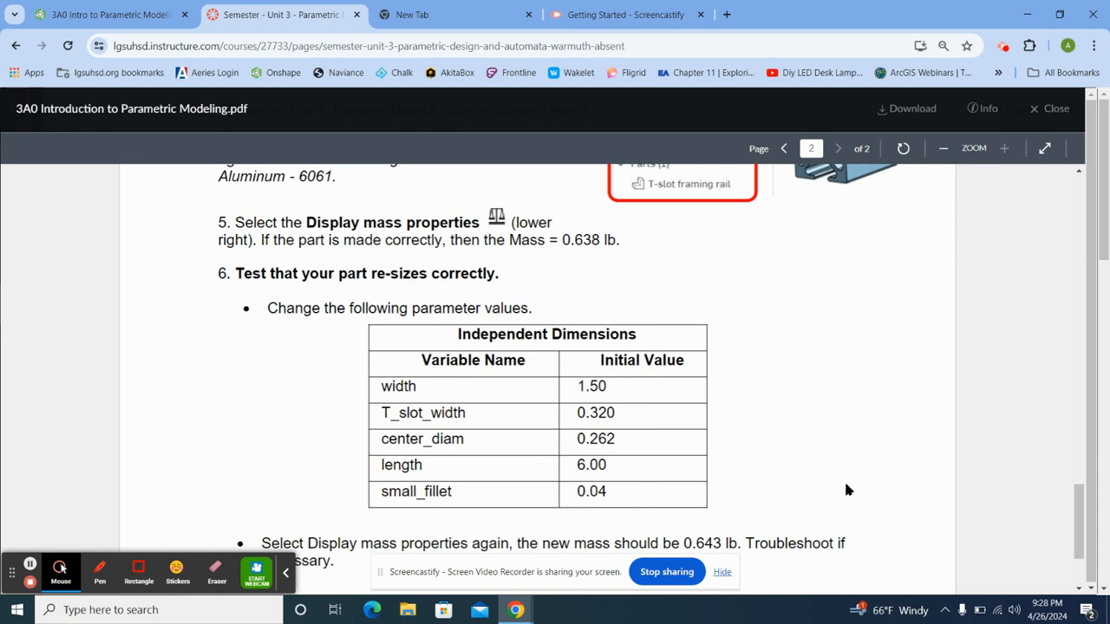
pyautogui.scroll(-1, 848, 491)
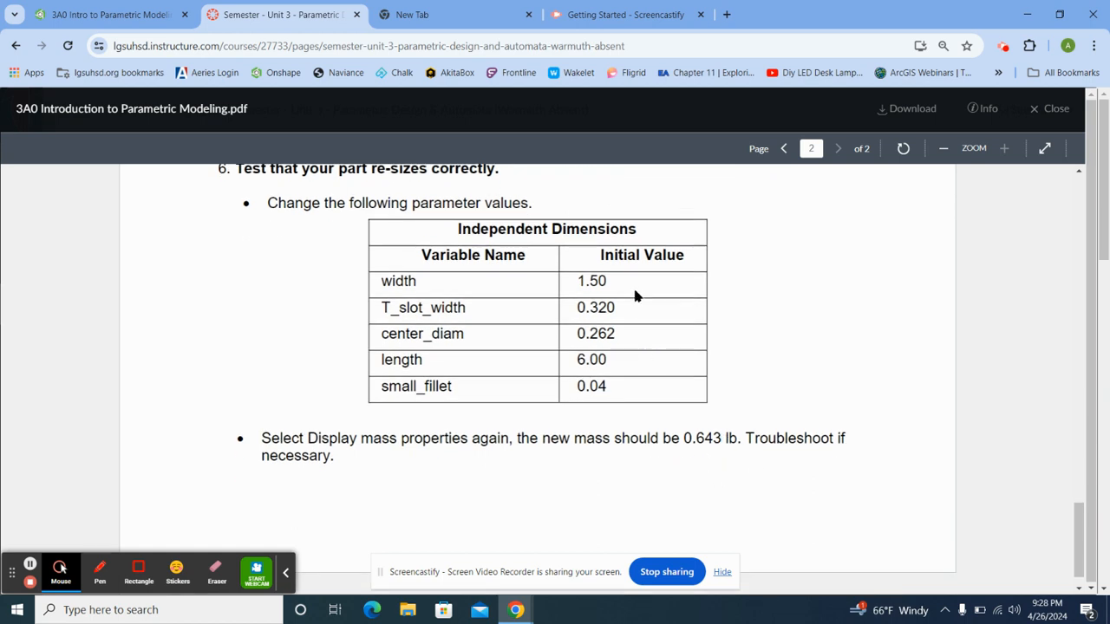
pyautogui.scroll(2, 856, 323)
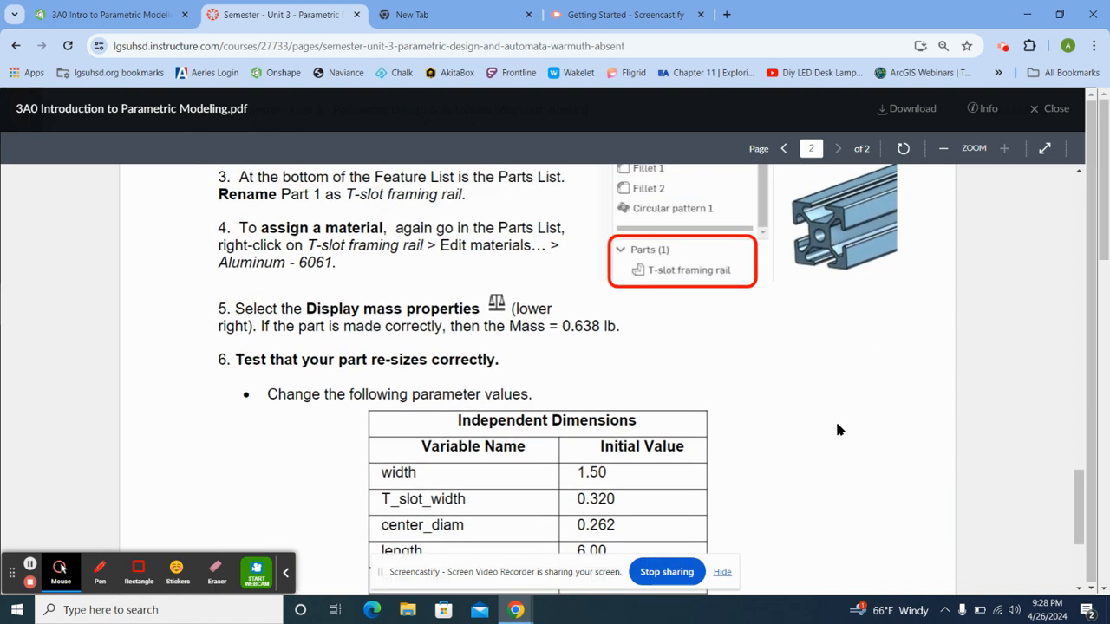
pyautogui.scroll(-1, 838, 429)
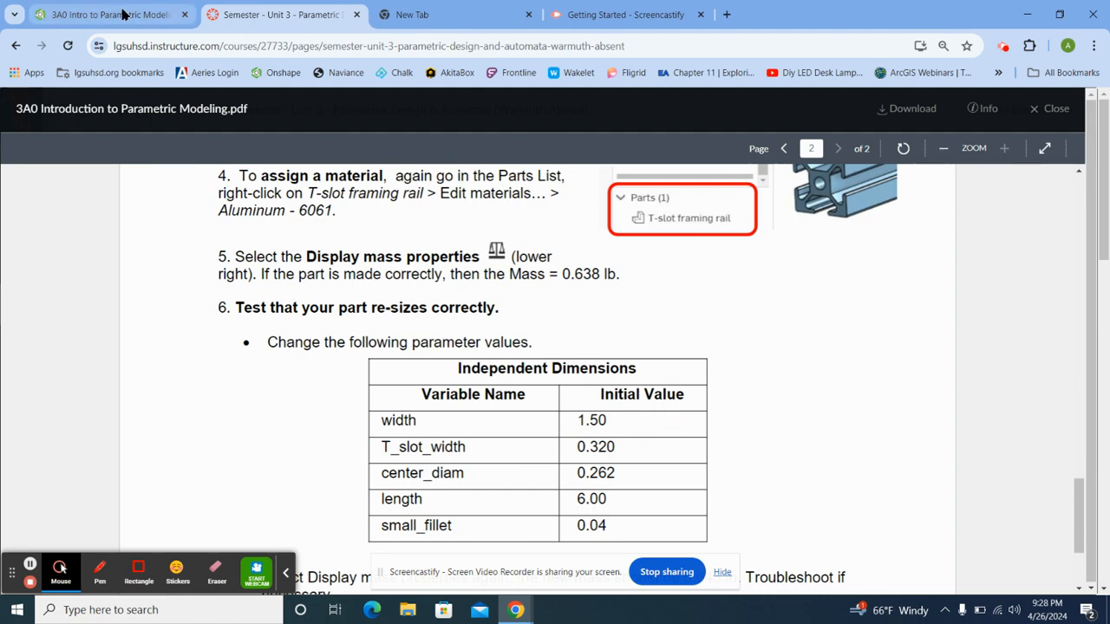
# Return to the Onshape model and set the #width variable to 1.5 in
pyautogui.click(125, 15)
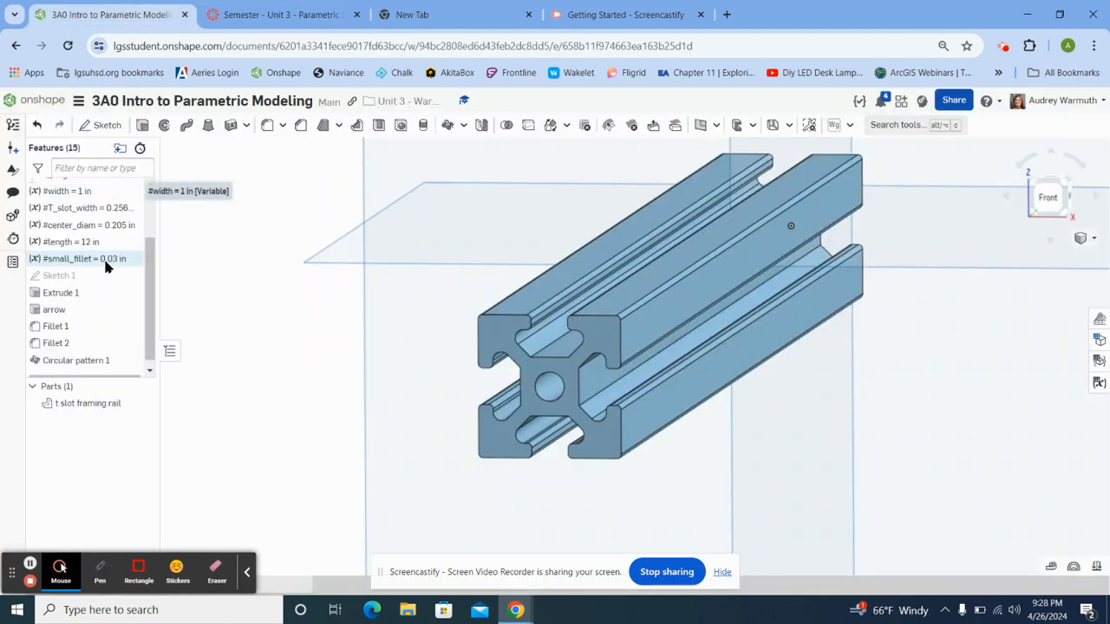
pyautogui.scroll(2, 87, 261)
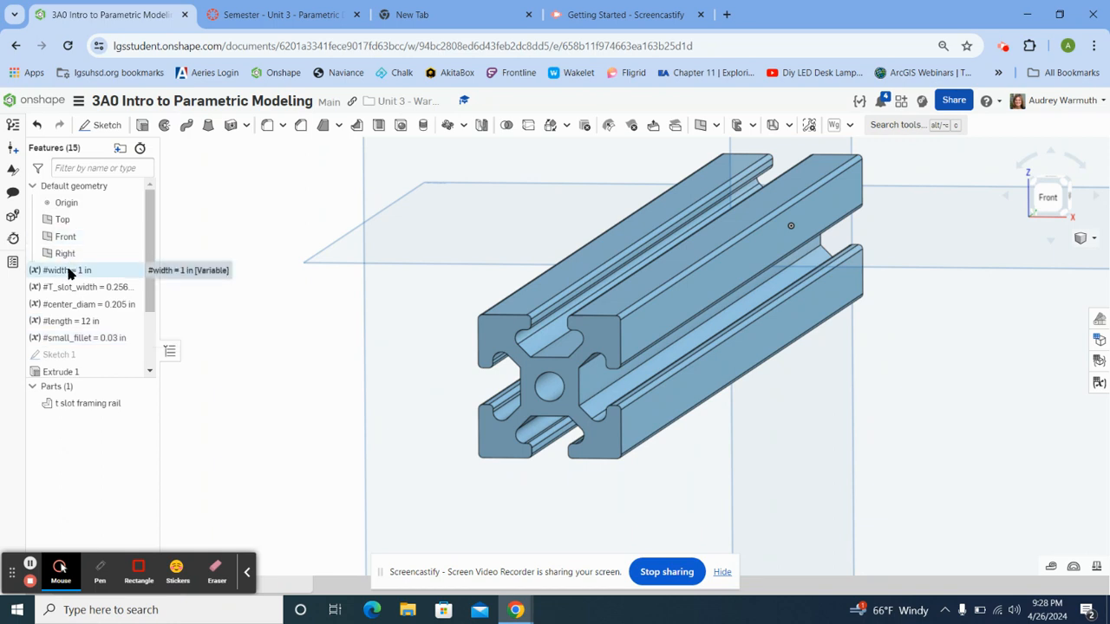
pyautogui.doubleClick(69, 271)
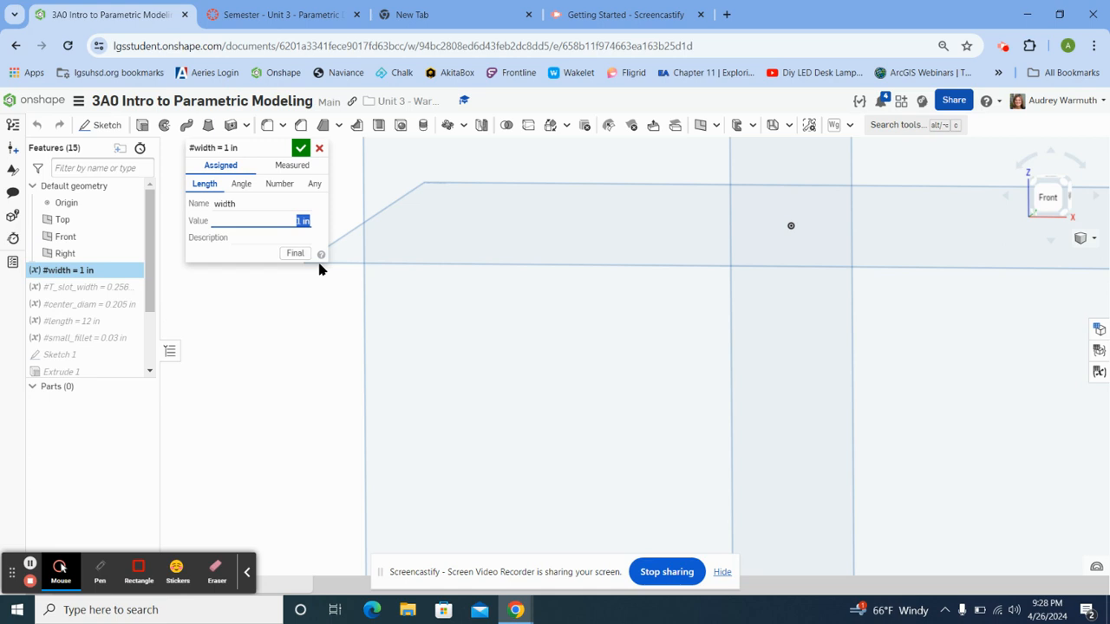
pyautogui.write('1.5')
pyautogui.click(300, 148)
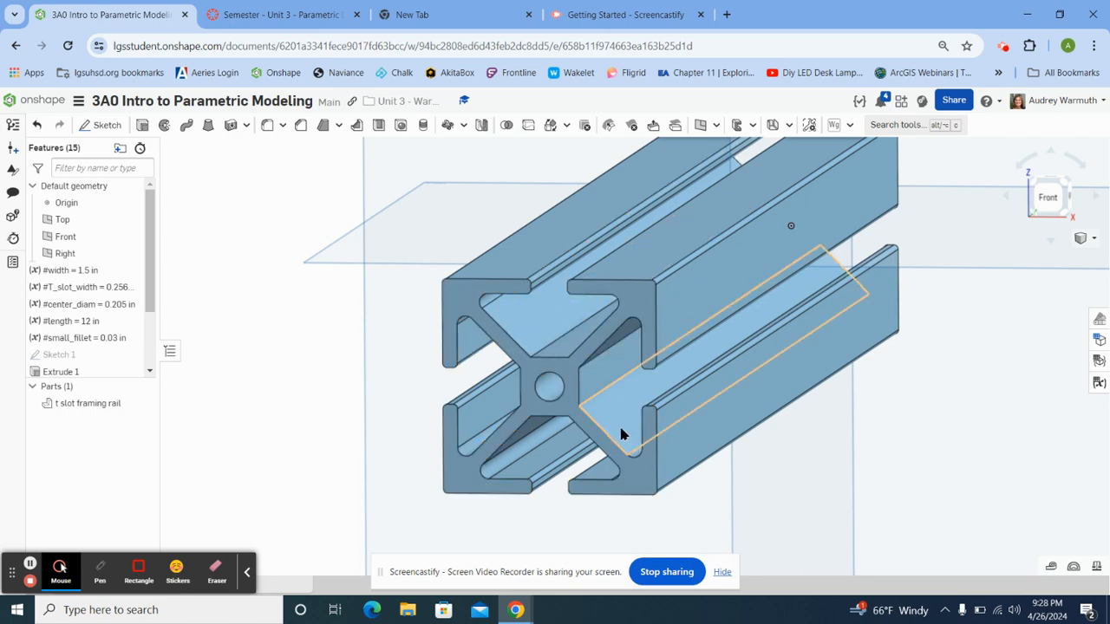
# Look up the new T-slot width in the activity PDF and set the #T_slot_width variable to 0.32 in in Onshape
pyautogui.click(258, 16)
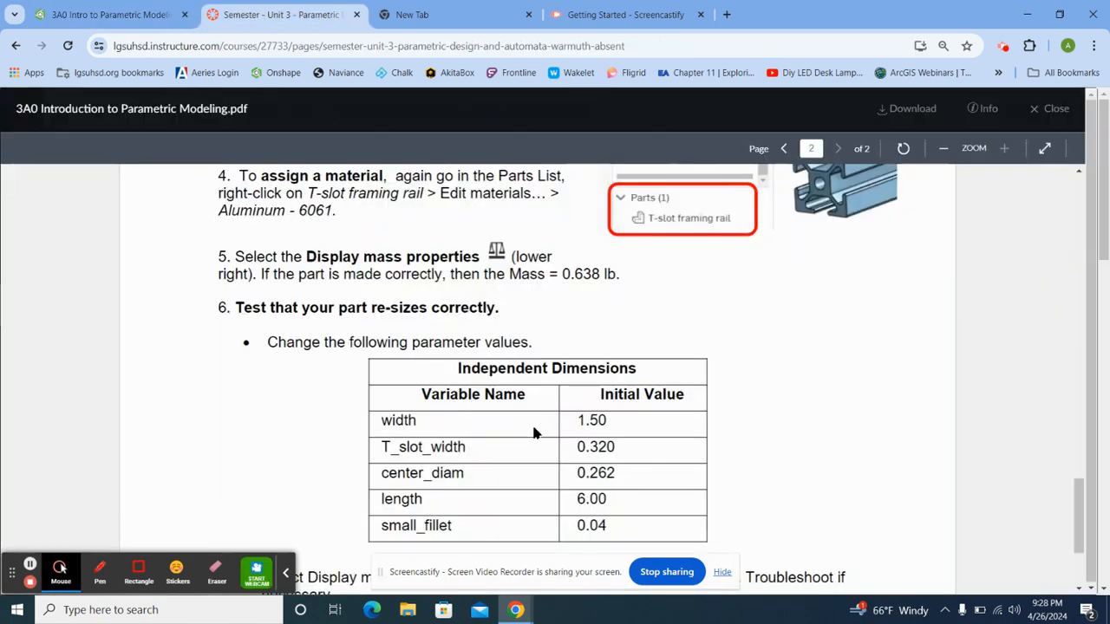
pyautogui.click(100, 16)
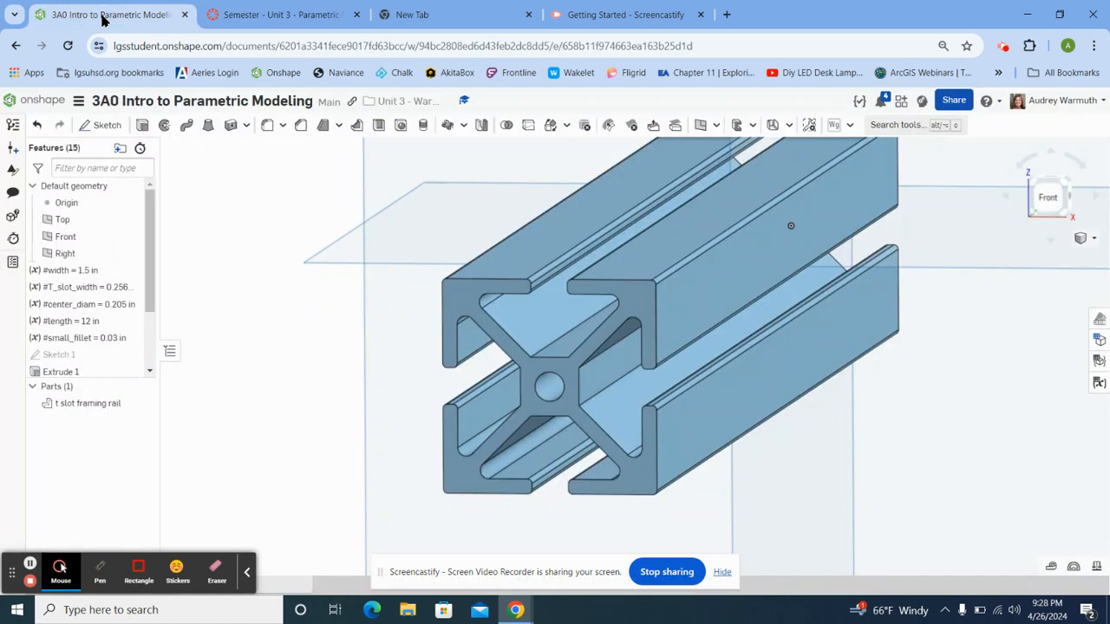
pyautogui.doubleClick(114, 289)
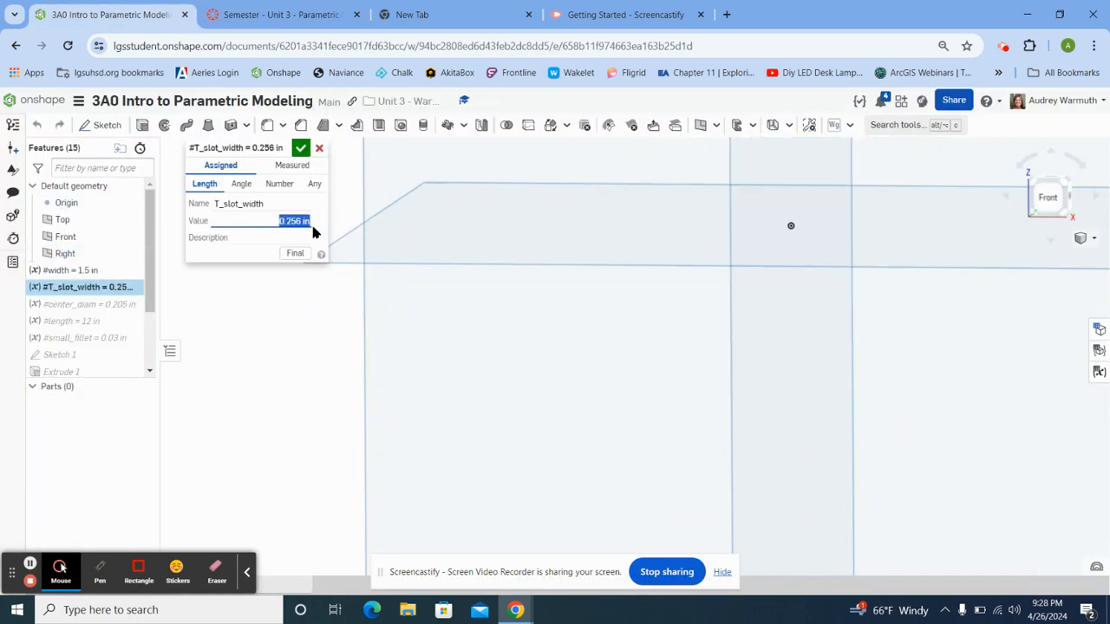
pyautogui.click(300, 148)
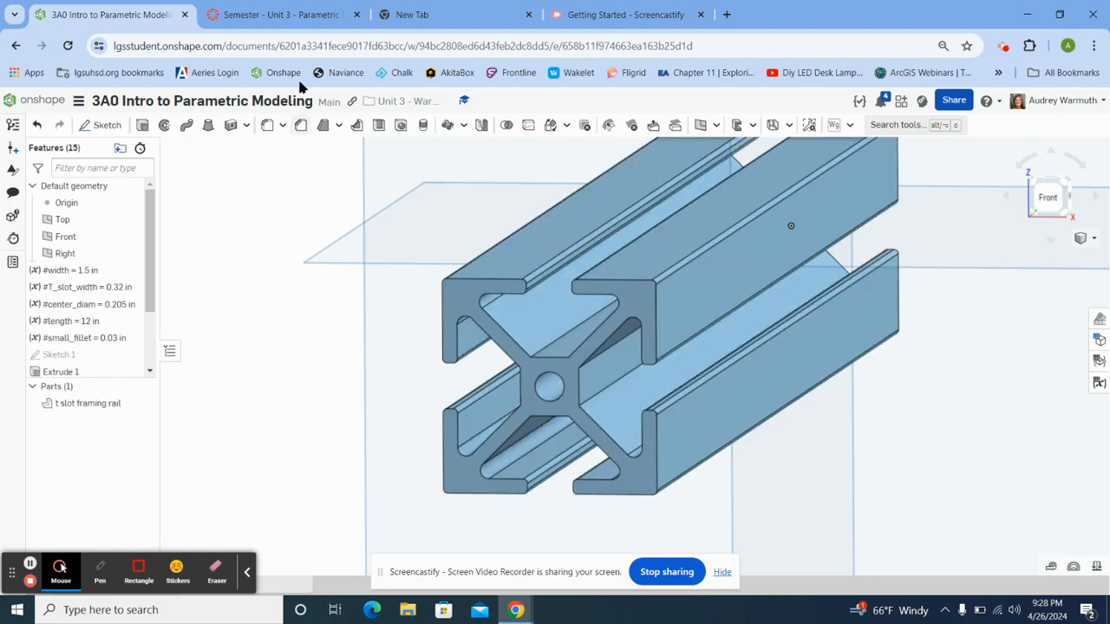
# Look up the new center diameter in the activity PDF and set the #center_diam variable to 0.262 in in Onshape
pyautogui.click(262, 16)
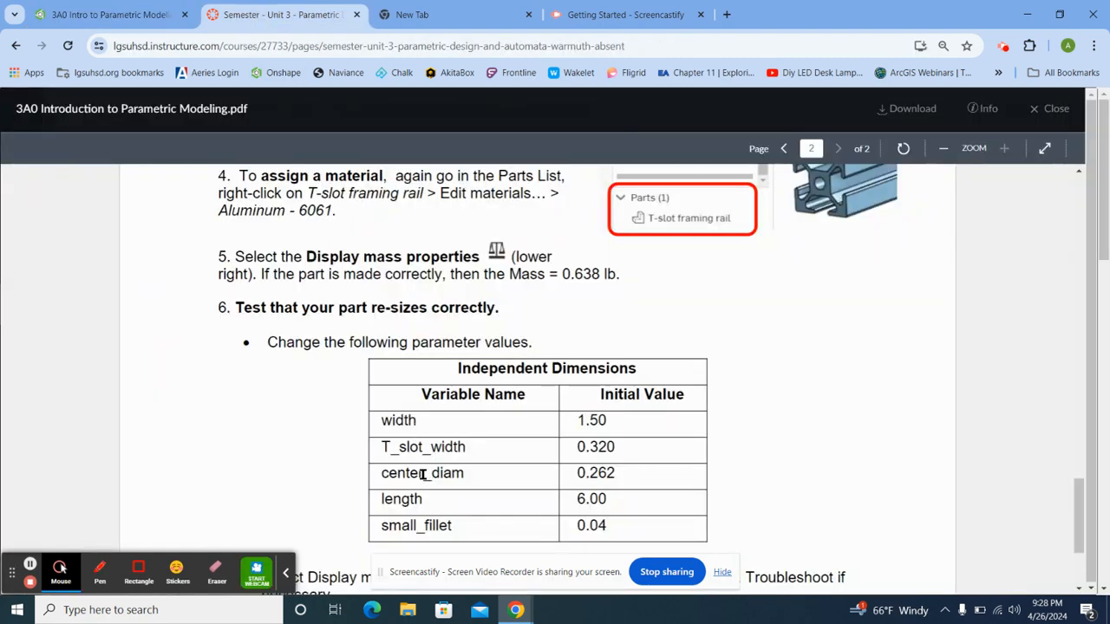
pyautogui.click(108, 15)
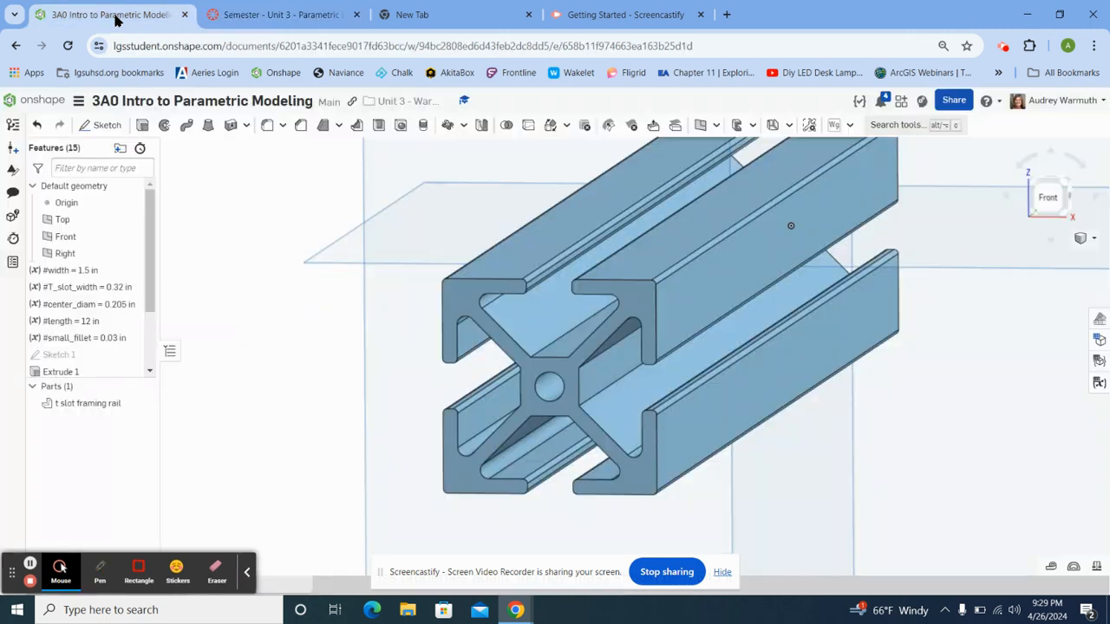
pyautogui.doubleClick(95, 304)
pyautogui.press('BackSpace')
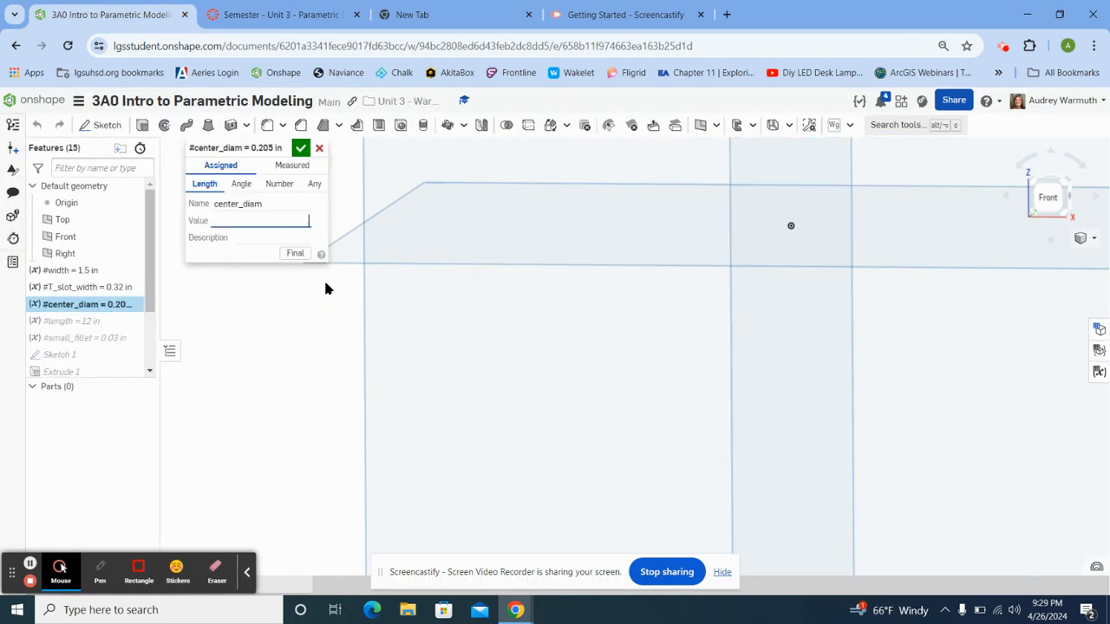
pyautogui.write('.262')
pyautogui.click(301, 149)
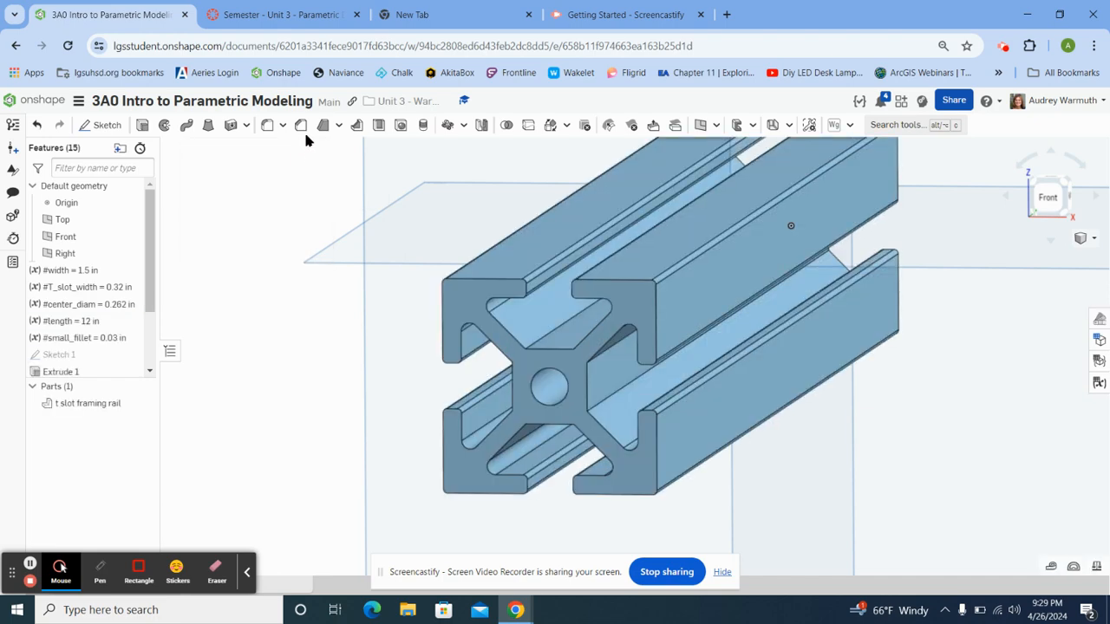
# Consult the activity PDF for the new rail length and set the #length variable to 6 in in Onshape
pyautogui.click(277, 14)
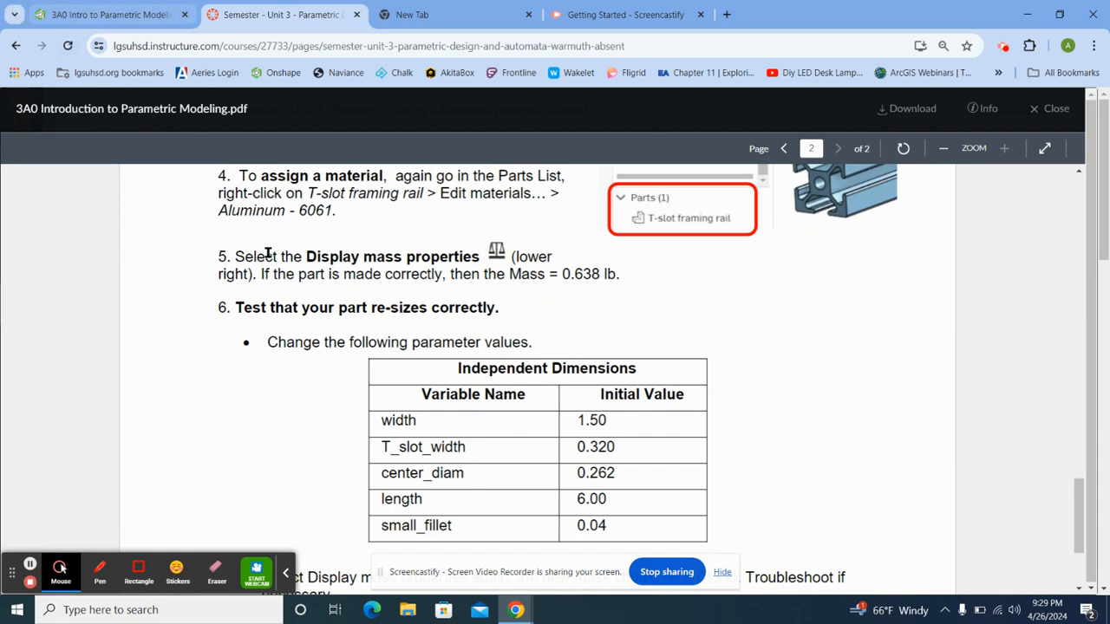
pyautogui.click(109, 15)
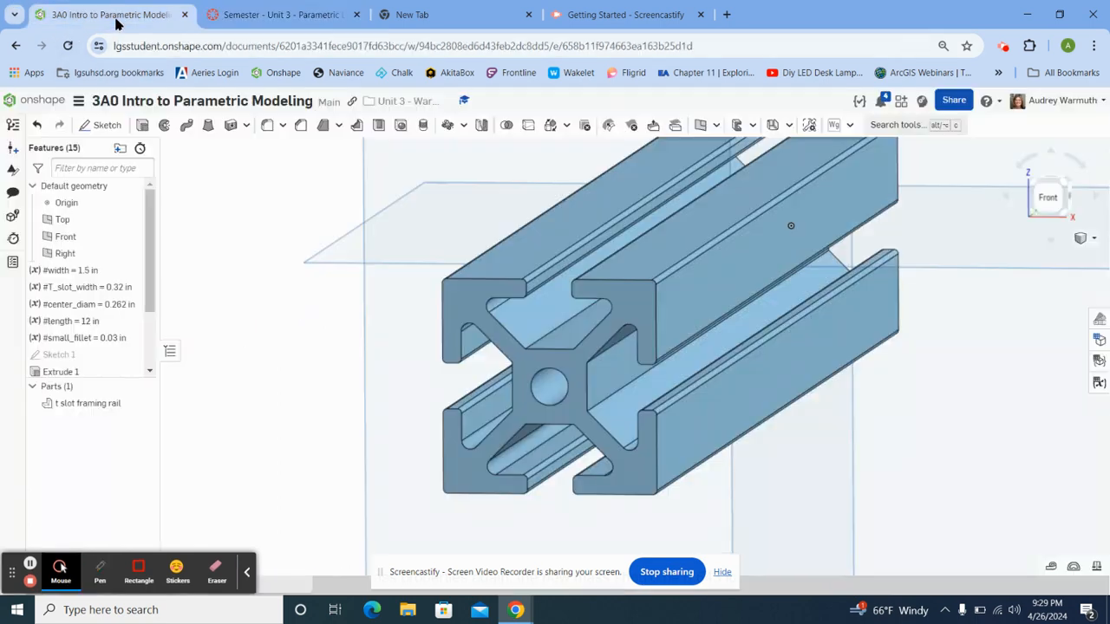
pyautogui.doubleClick(85, 320)
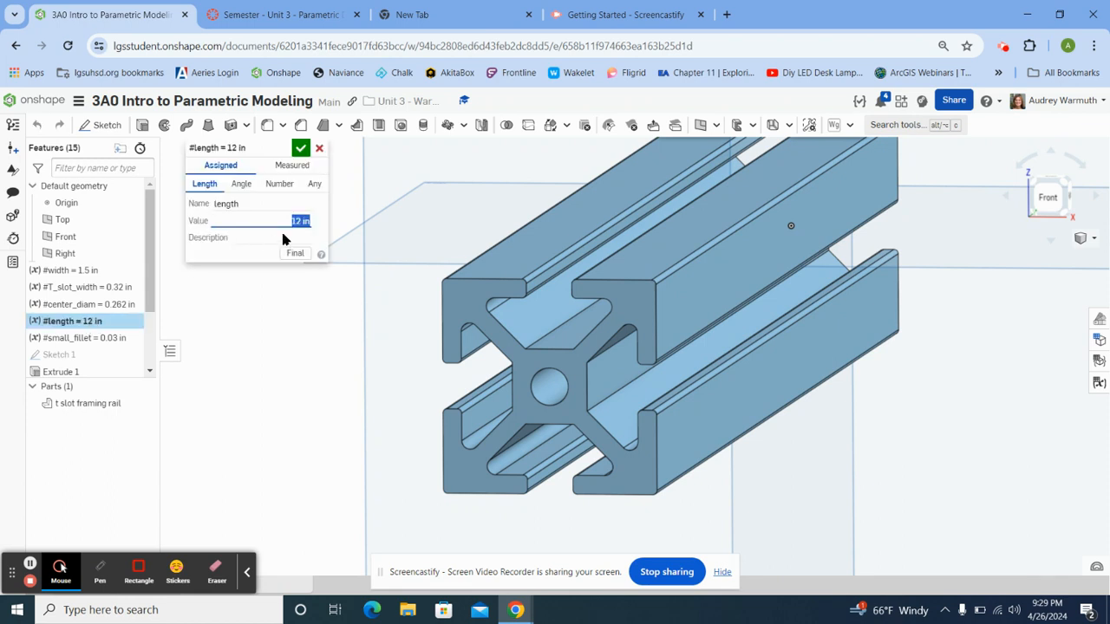
pyautogui.write('6')
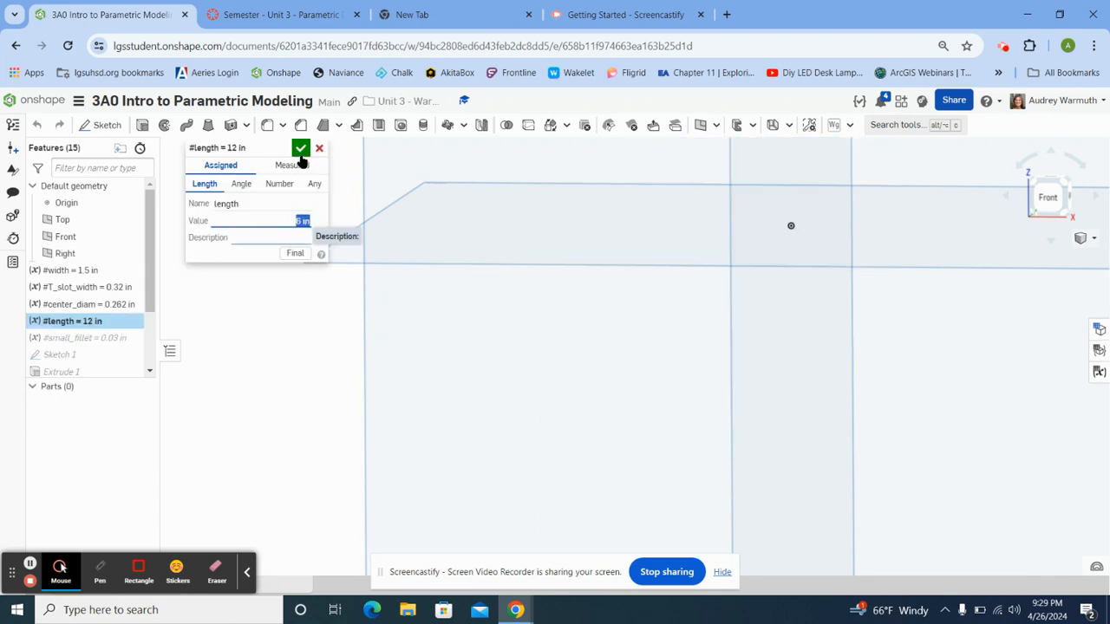
pyautogui.click(300, 150)
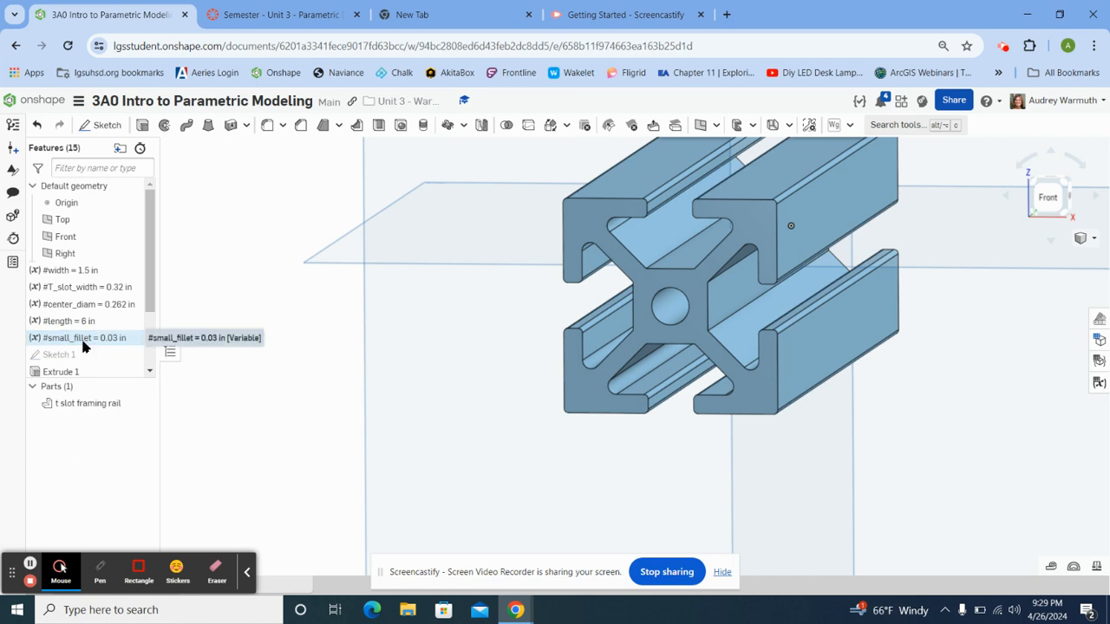
# Set the #small_fillet variable to 0.04 in
pyautogui.doubleClick(84, 345)
pyautogui.write('0')
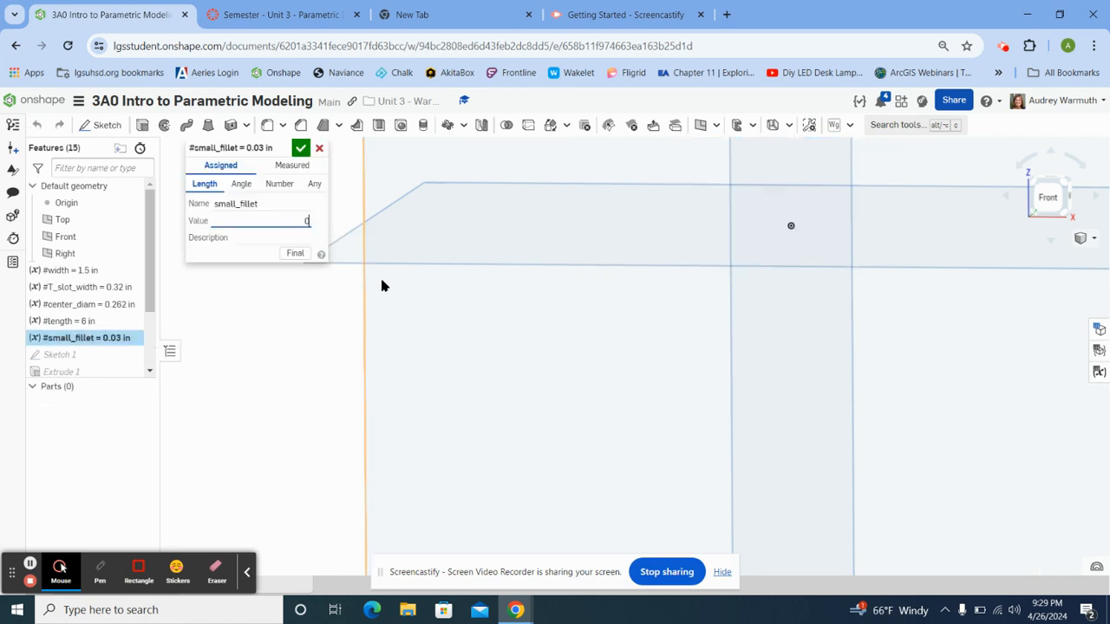
pyautogui.write('.04')
pyautogui.click(301, 150)
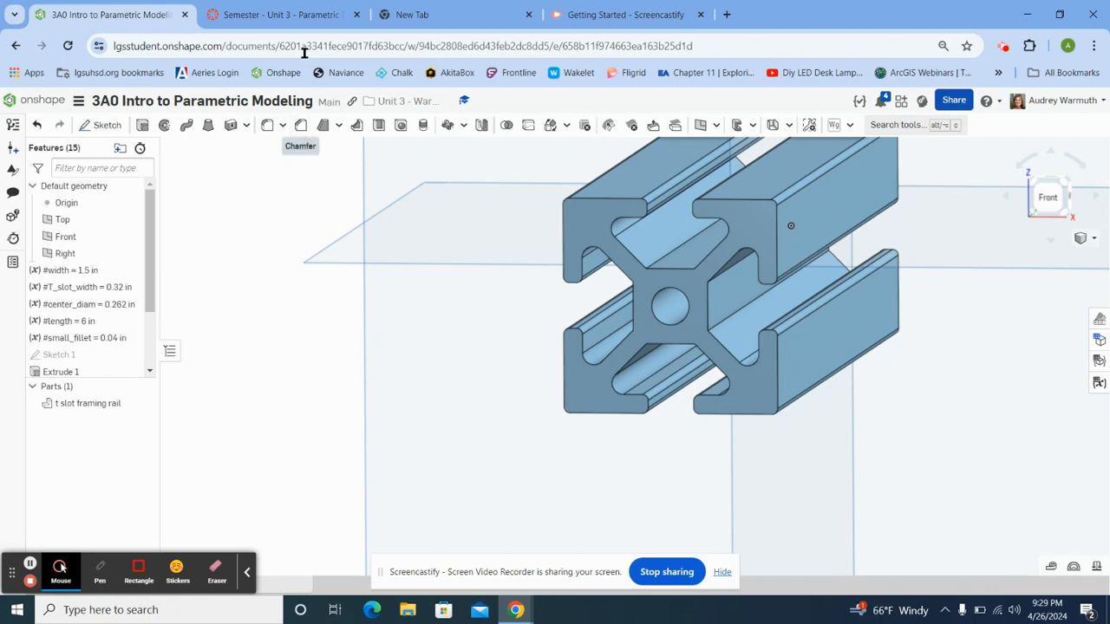
# Read the expected new mass in the activity PDF, then check the resized t slot framing rail's mass properties in Onshape and deselect the part
pyautogui.click(289, 15)
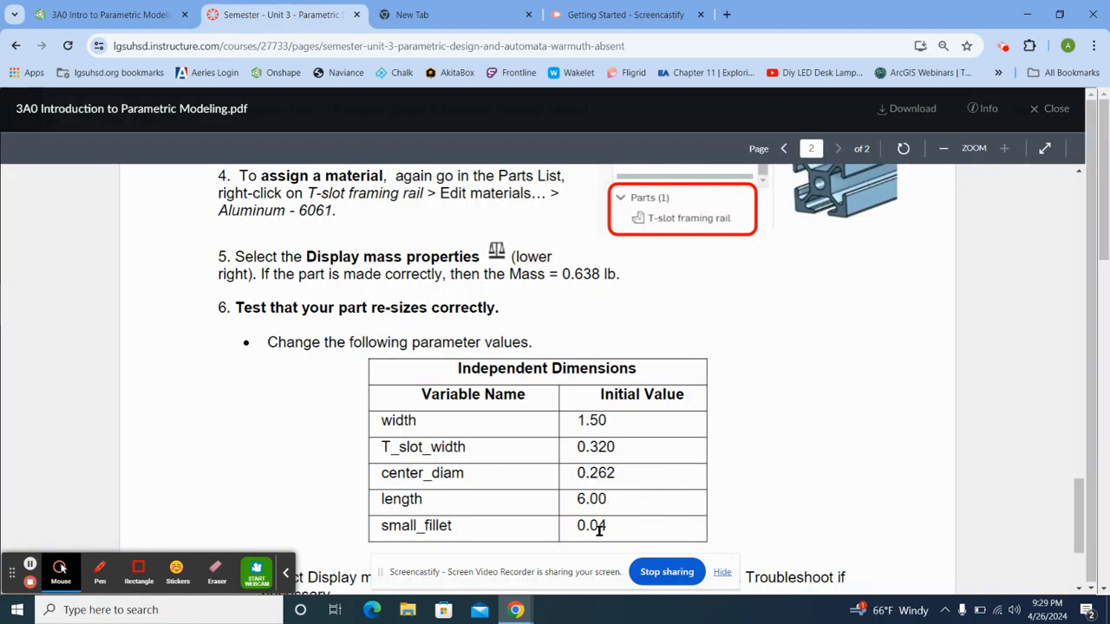
pyautogui.scroll(-2, 596, 521)
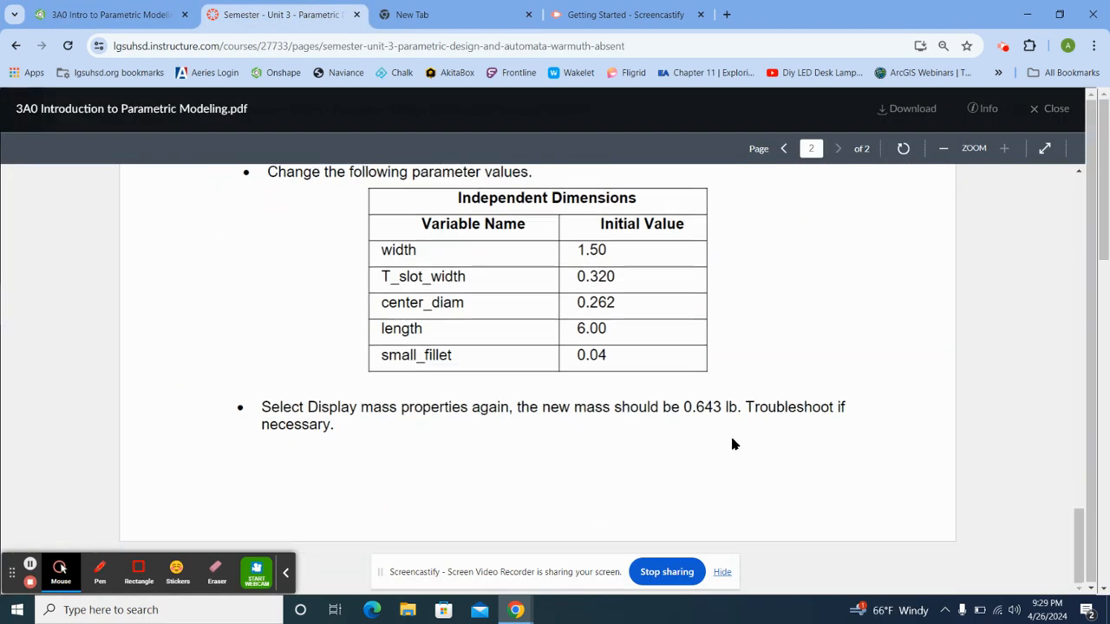
pyautogui.click(145, 12)
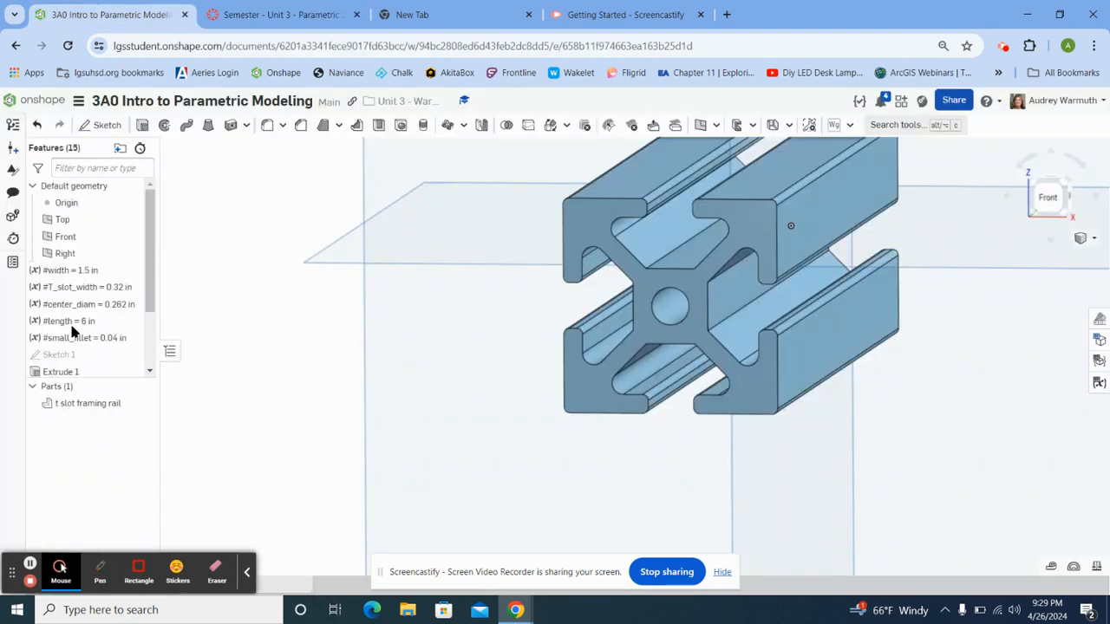
pyautogui.click(87, 404)
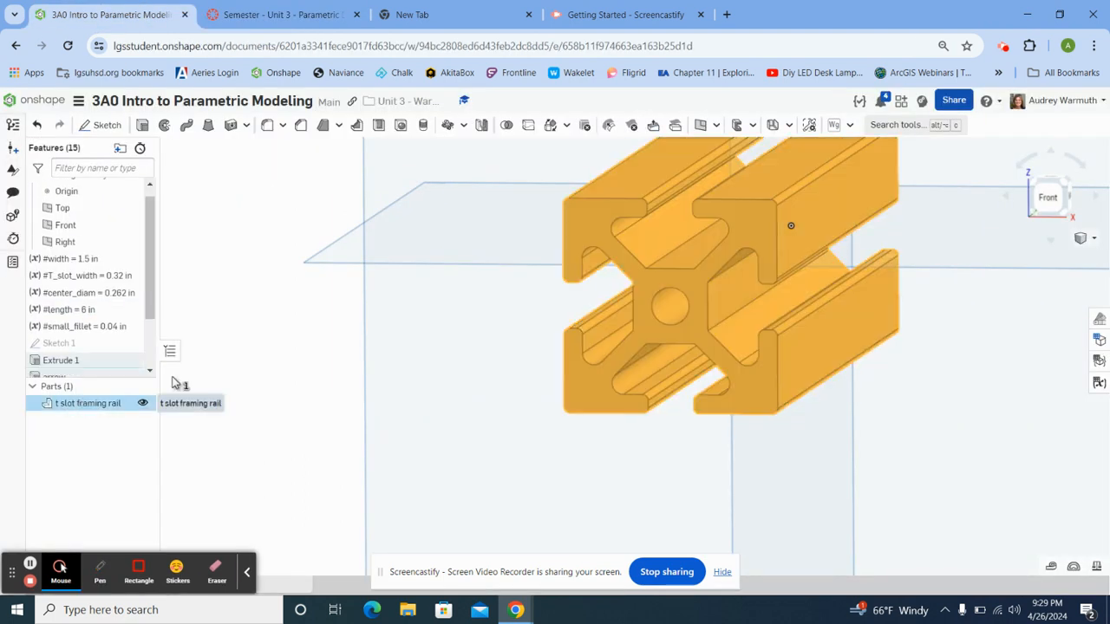
pyautogui.click(1097, 568)
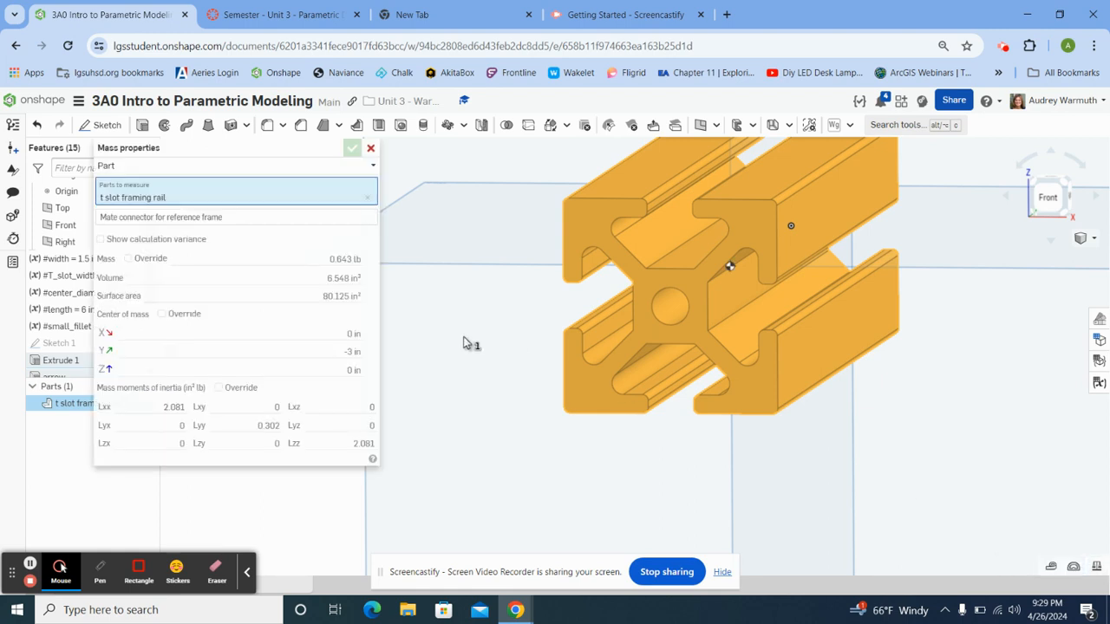
pyautogui.click(370, 148)
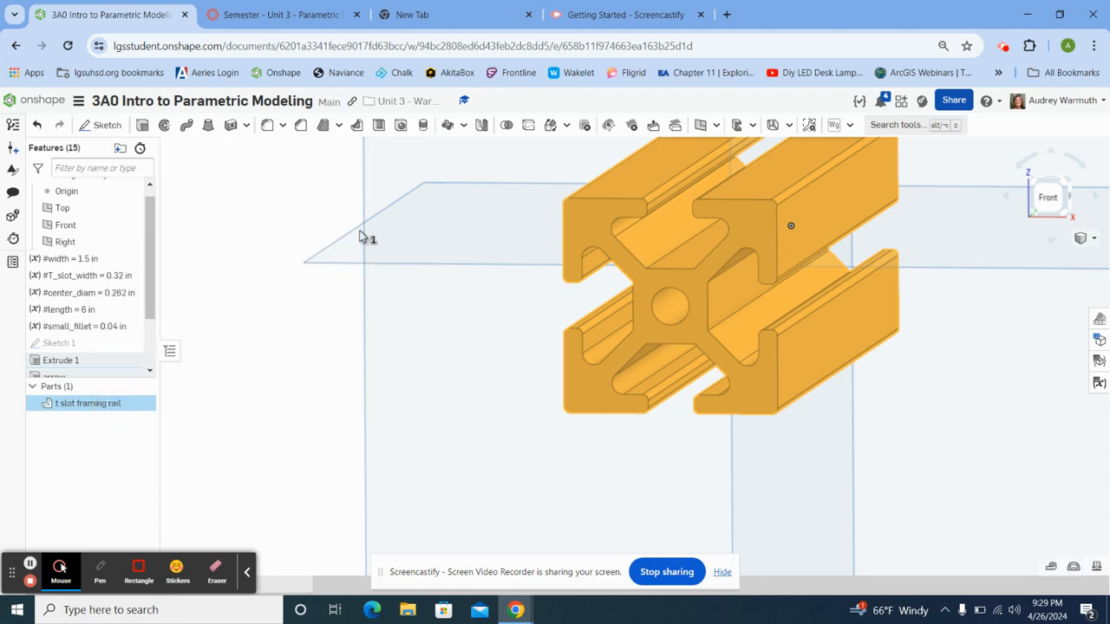
pyautogui.scroll(-3, 318, 335)
pyautogui.click(302, 339)
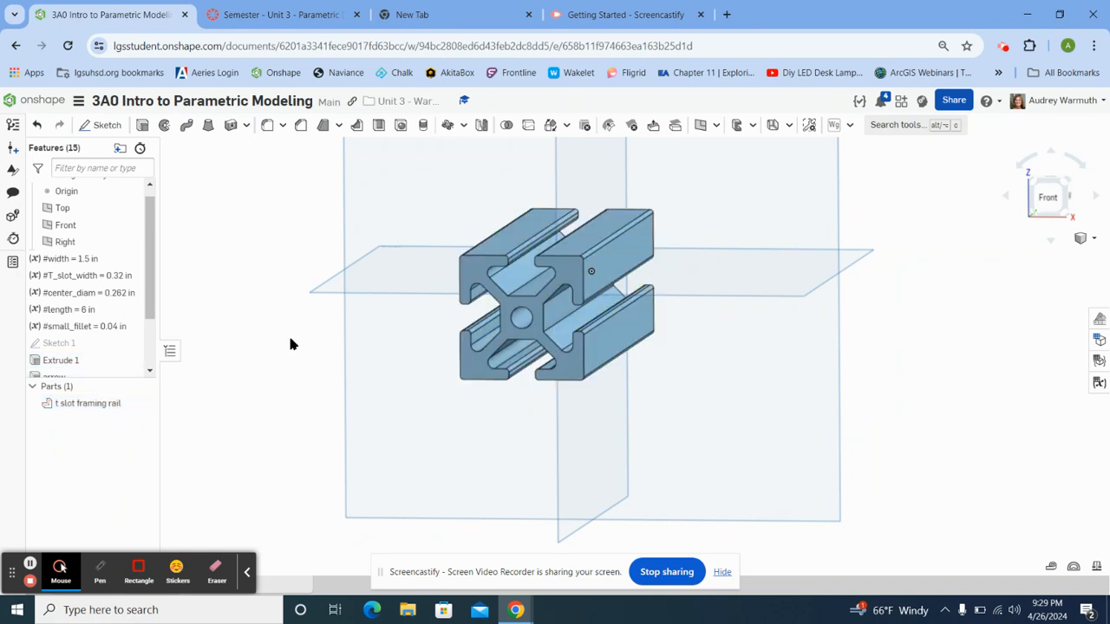
# Open Sketch 1 in front view, move the T-slot half-width dimension farther above the profile and inspect its expression
pyautogui.doubleClick(60, 347)
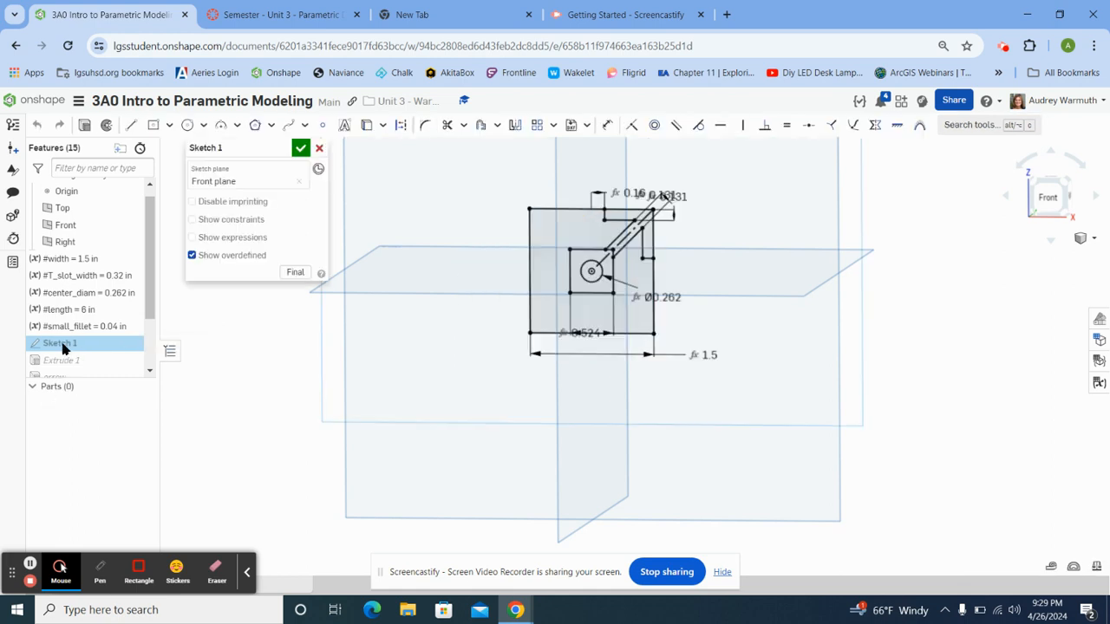
pyautogui.click(1051, 196)
pyautogui.scroll(5, 725, 306)
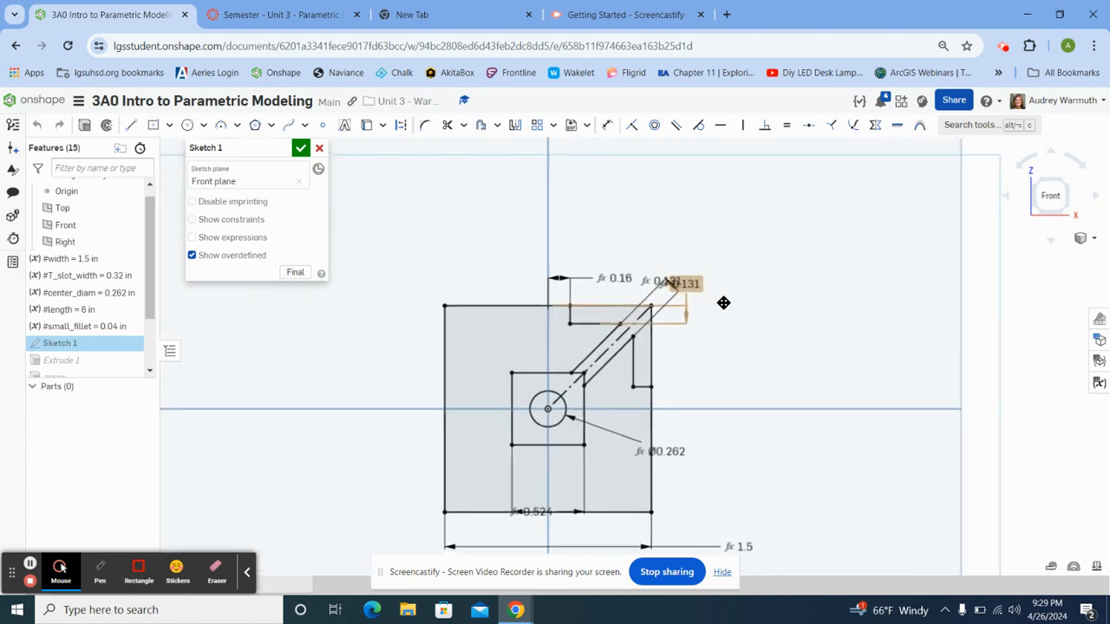
pyautogui.moveTo(616, 276); pyautogui.dragTo(607, 239)
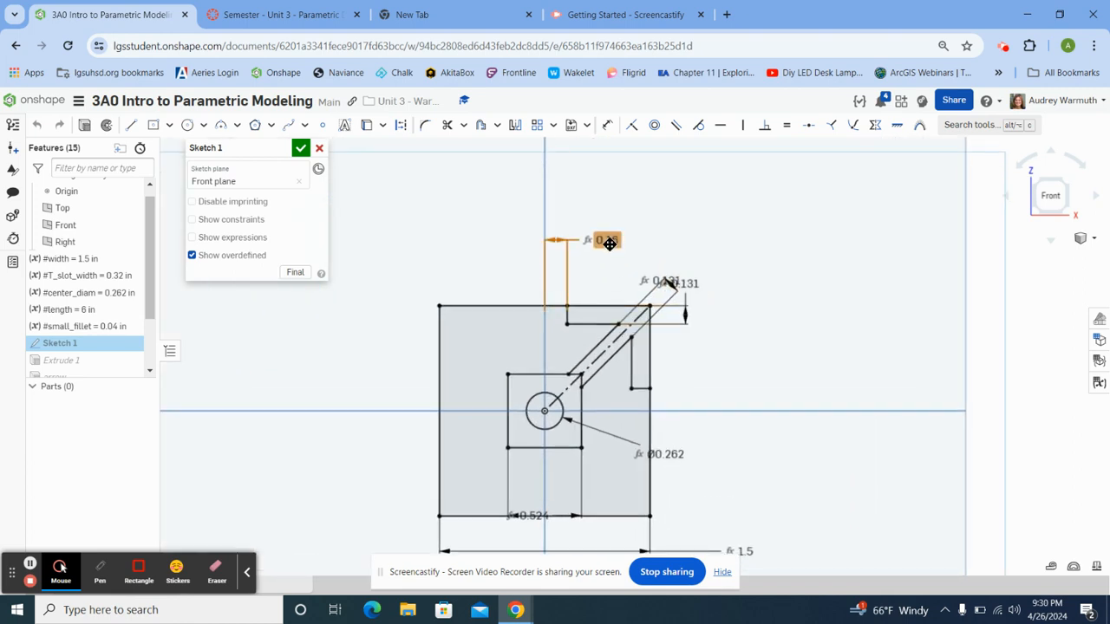
pyautogui.doubleClick(607, 240)
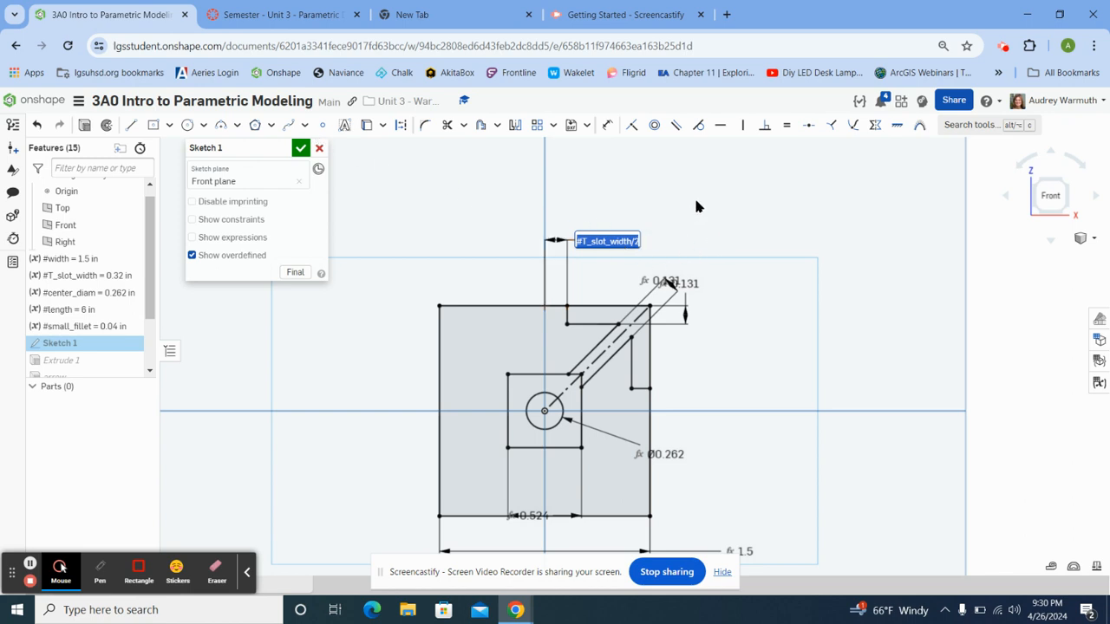
pyautogui.press('Return')
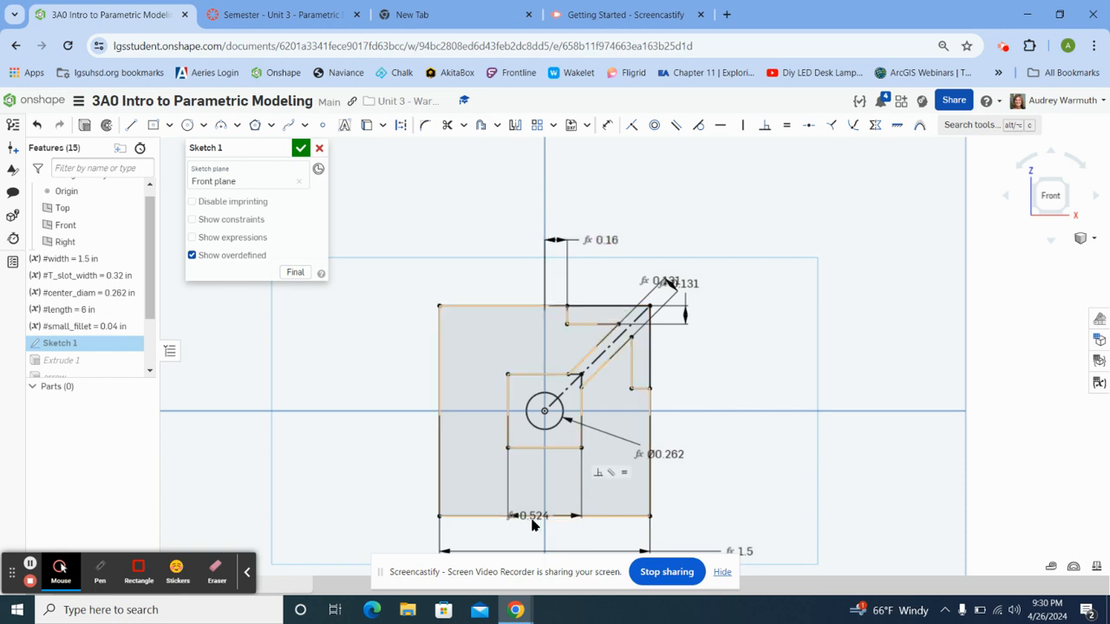
# Move the center square's width dimension clear below the profile, inspect its expression and close Sketch 1
pyautogui.moveTo(531, 517); pyautogui.dragTo(565, 530)
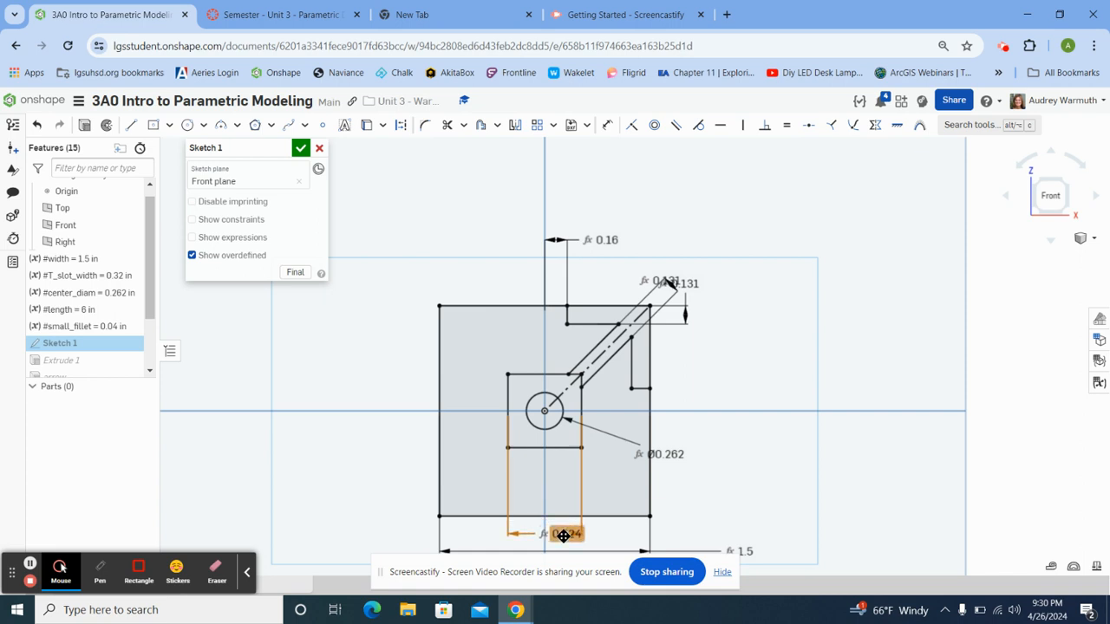
pyautogui.doubleClick(568, 533)
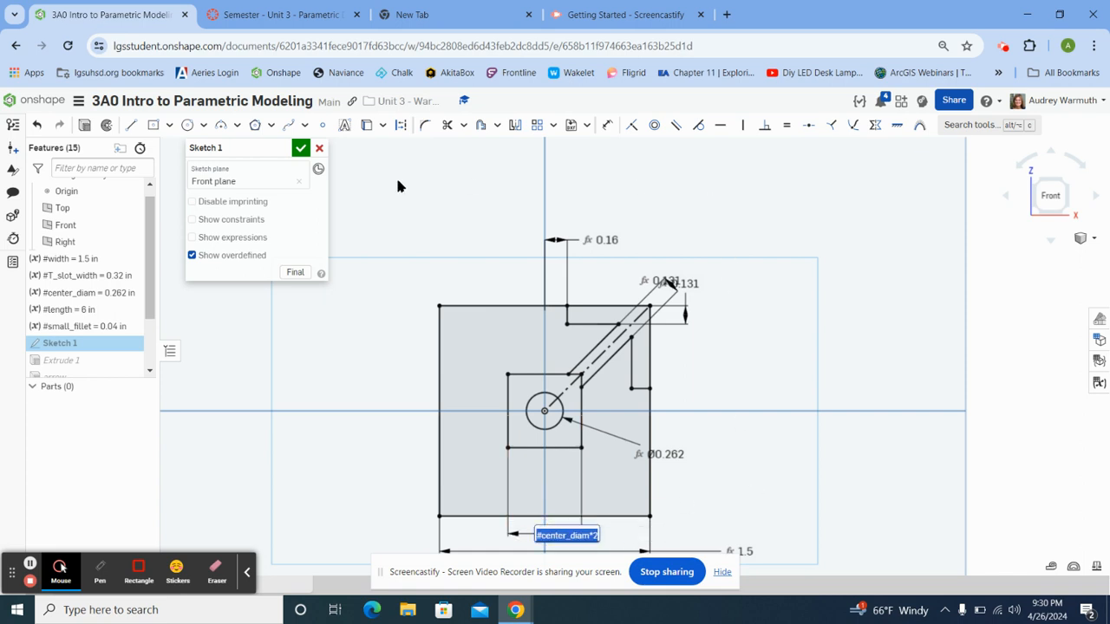
pyautogui.click(301, 149)
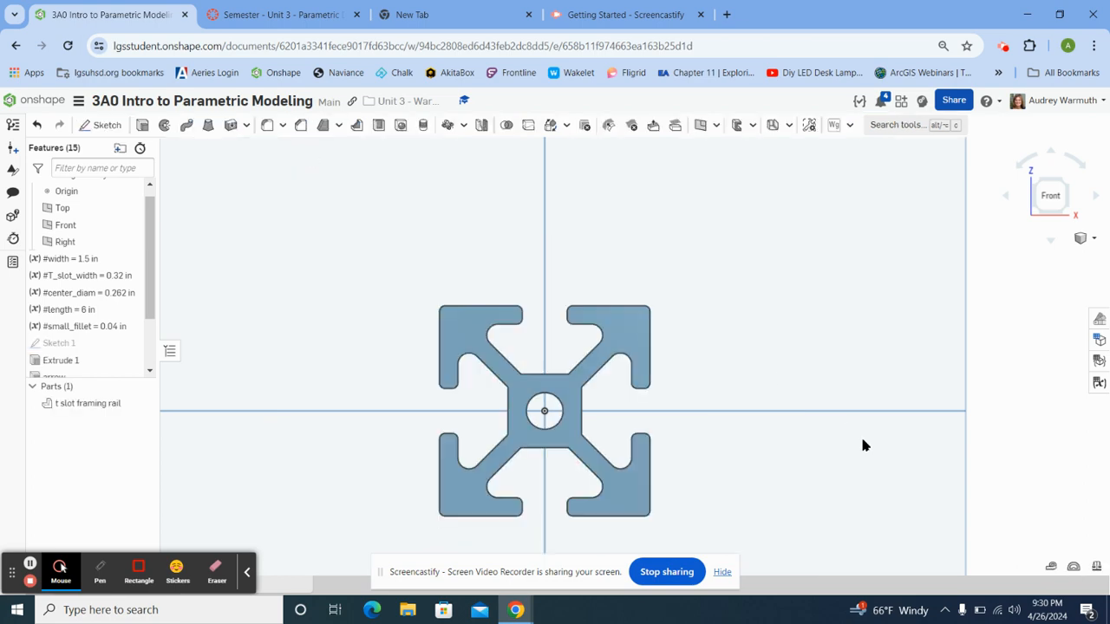